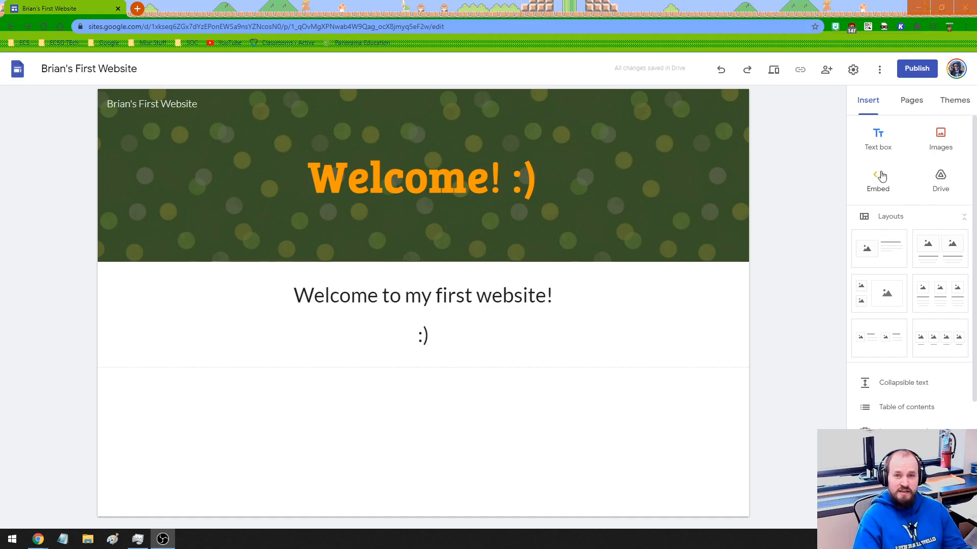
{"action": "scroll", "coordinate": [905, 209], "scroll_direction": "down", "scroll_amount": 4}
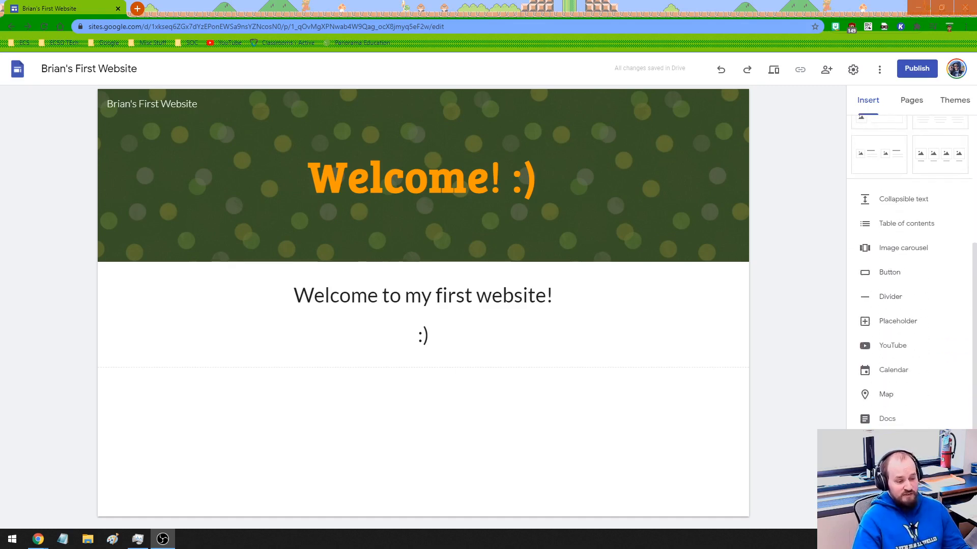
{"action": "scroll", "coordinate": [888, 382], "scroll_direction": "up", "scroll_amount": 4}
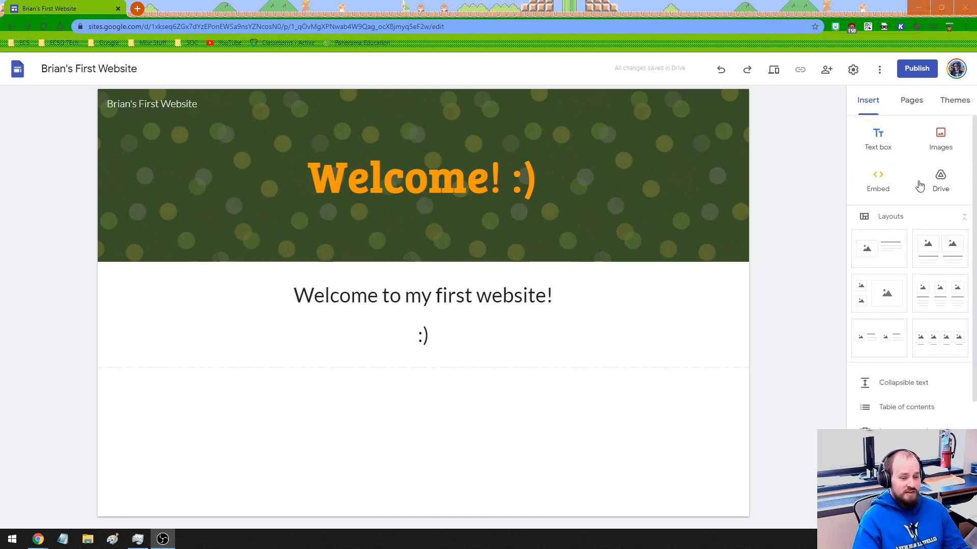
{"action": "scroll", "coordinate": [892, 213], "scroll_direction": "down", "scroll_amount": 4}
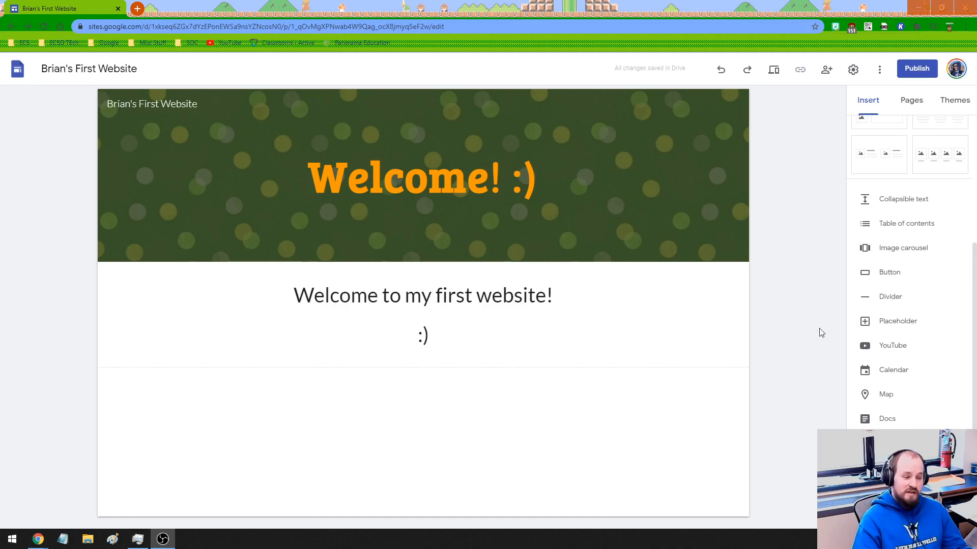
{"action": "scroll", "coordinate": [916, 349], "scroll_direction": "up", "scroll_amount": 4}
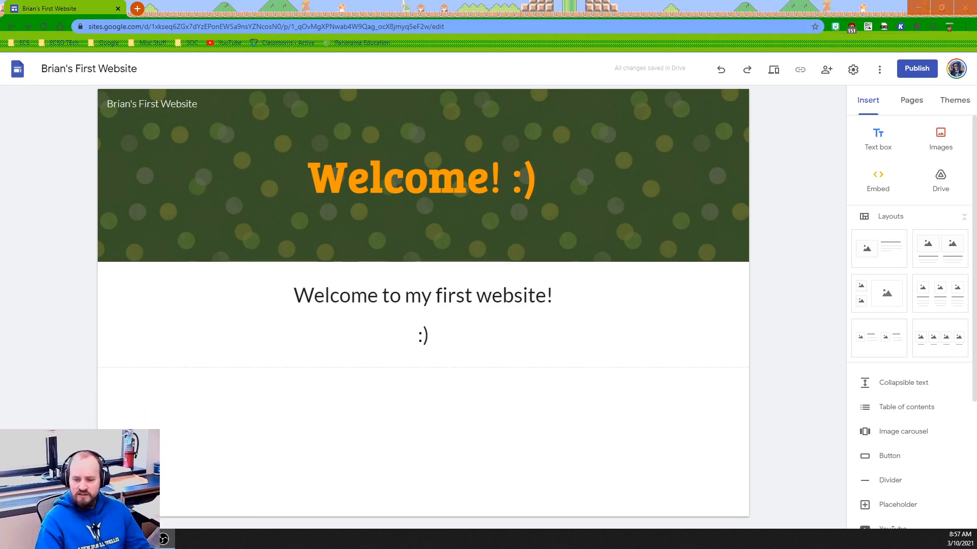
Insert a text box below the welcome text and set its section background to the dark blue rippled gallery image
{"action": "mouse_move", "coordinate": [526, 249]}
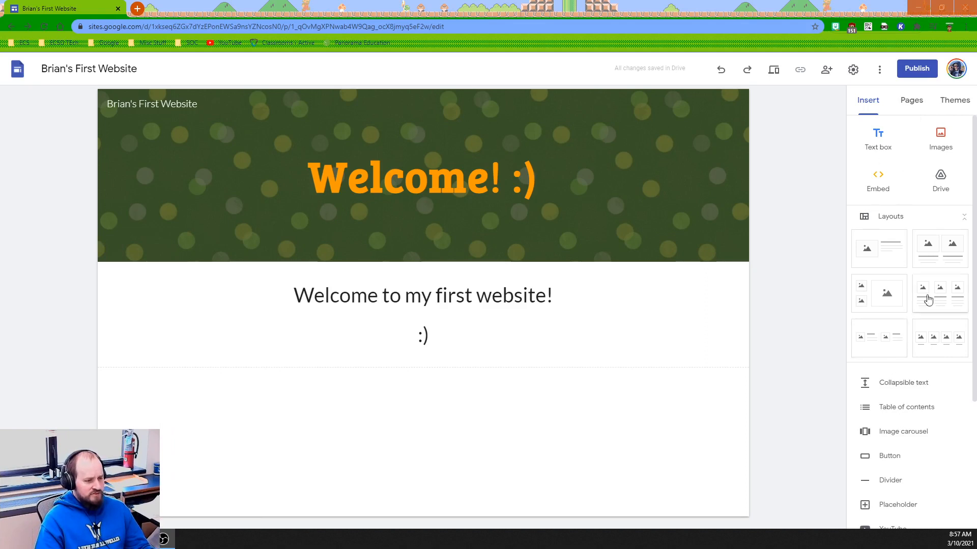
{"action": "left_click", "coordinate": [880, 144]}
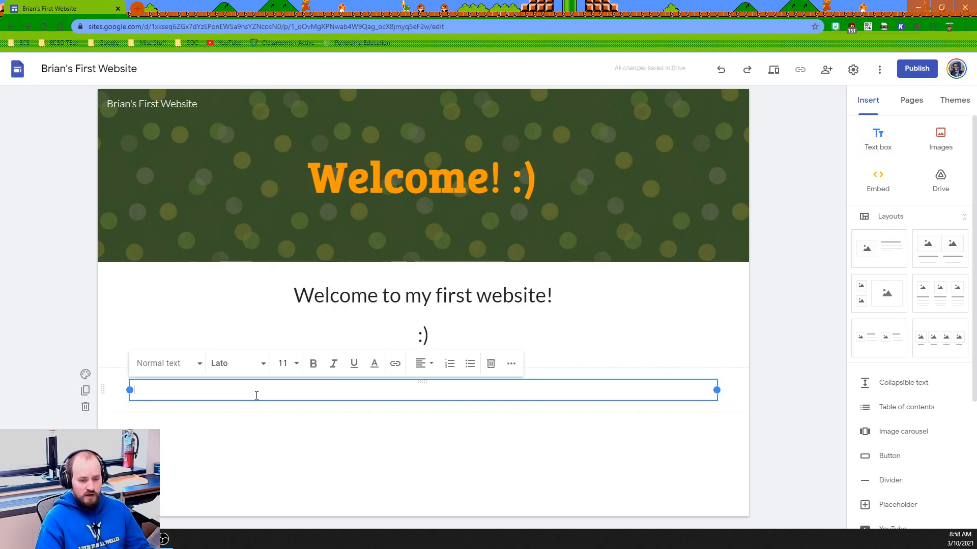
{"action": "left_click", "coordinate": [86, 376]}
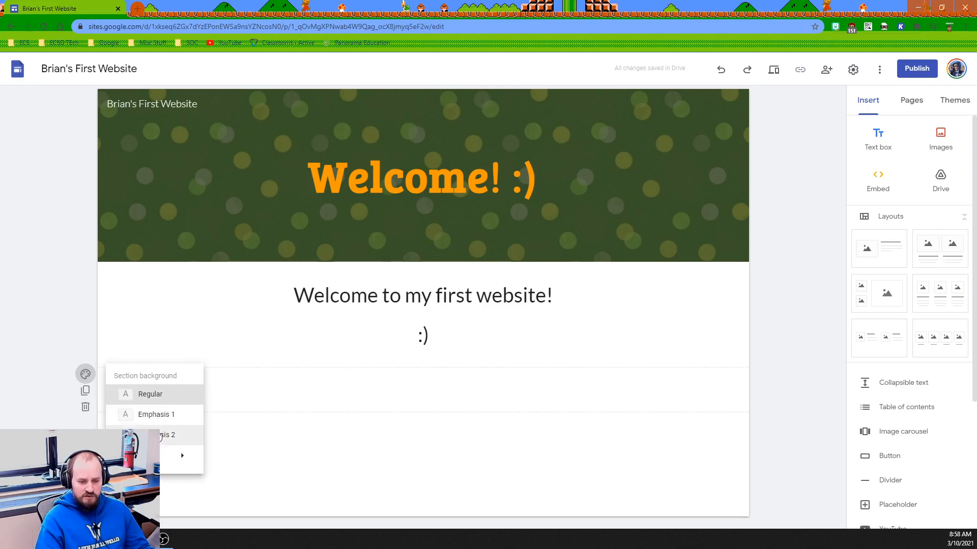
{"action": "mouse_move", "coordinate": [180, 456]}
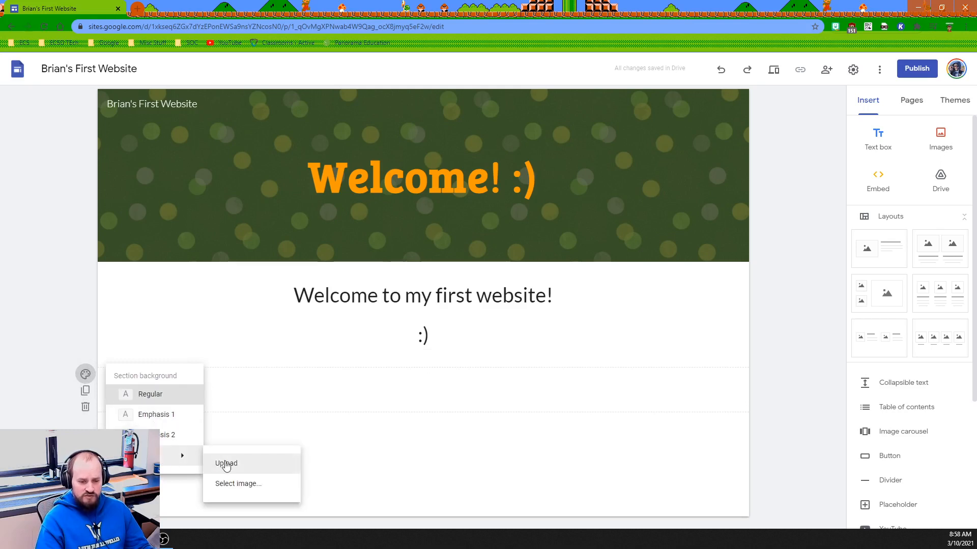
{"action": "left_click", "coordinate": [236, 486]}
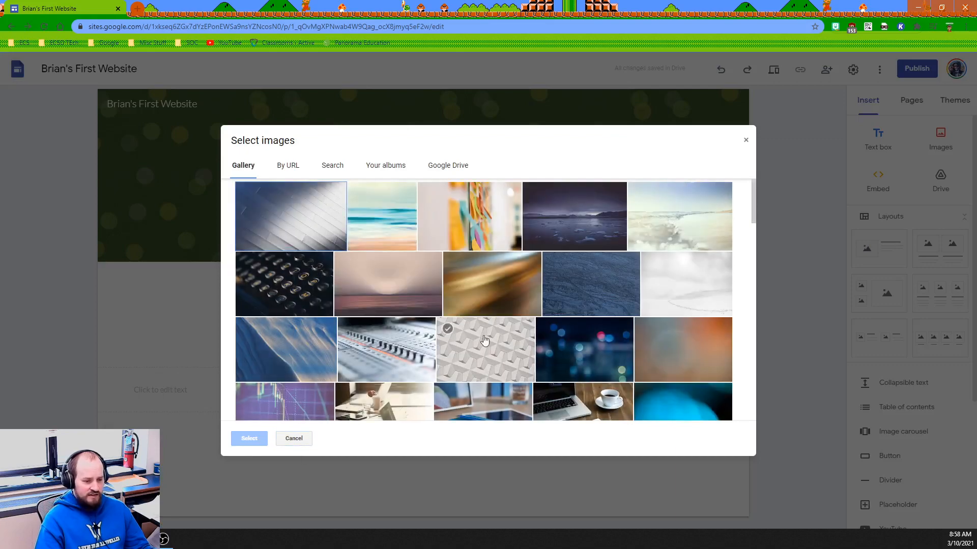
{"action": "left_click", "coordinate": [598, 276]}
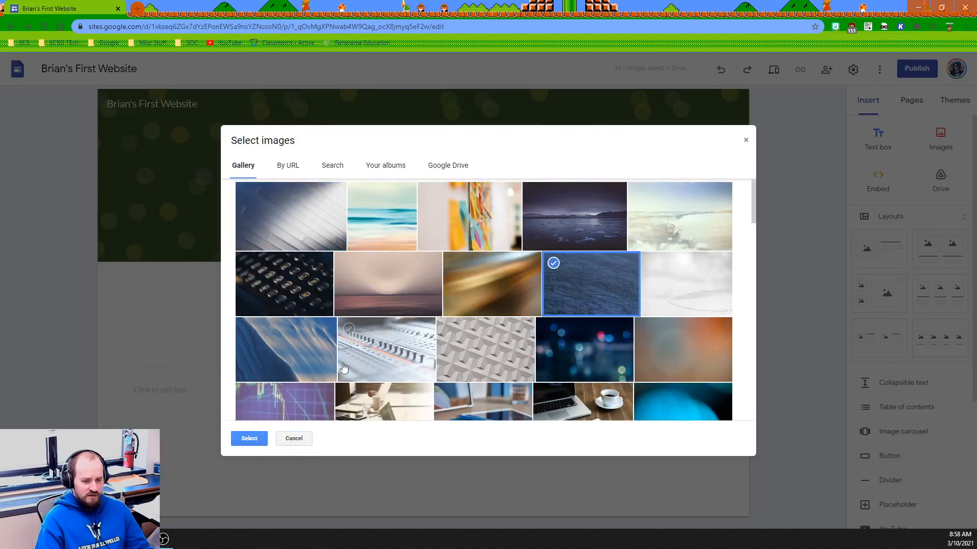
{"action": "left_click", "coordinate": [248, 439]}
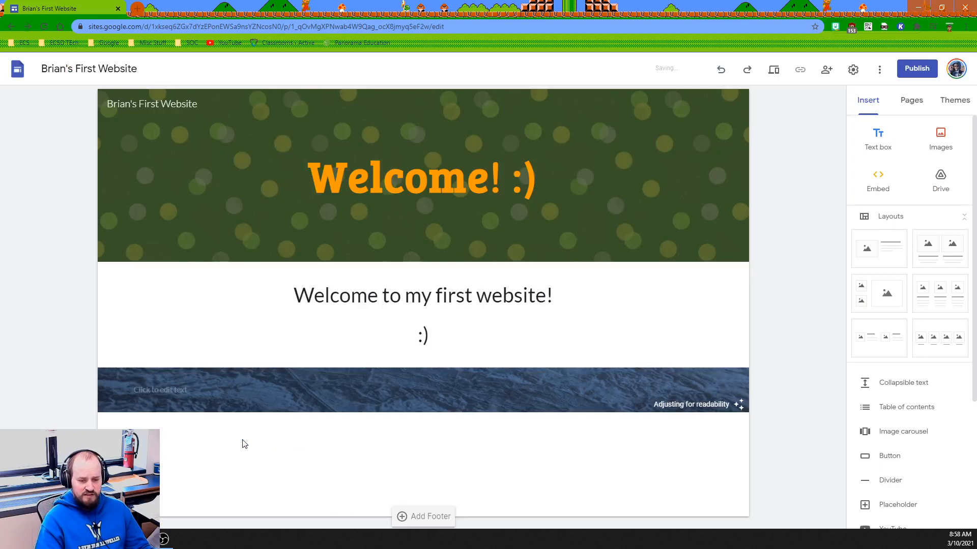
Enter "This background might have been a bad choice" in the new text box
{"action": "left_click", "coordinate": [166, 392]}
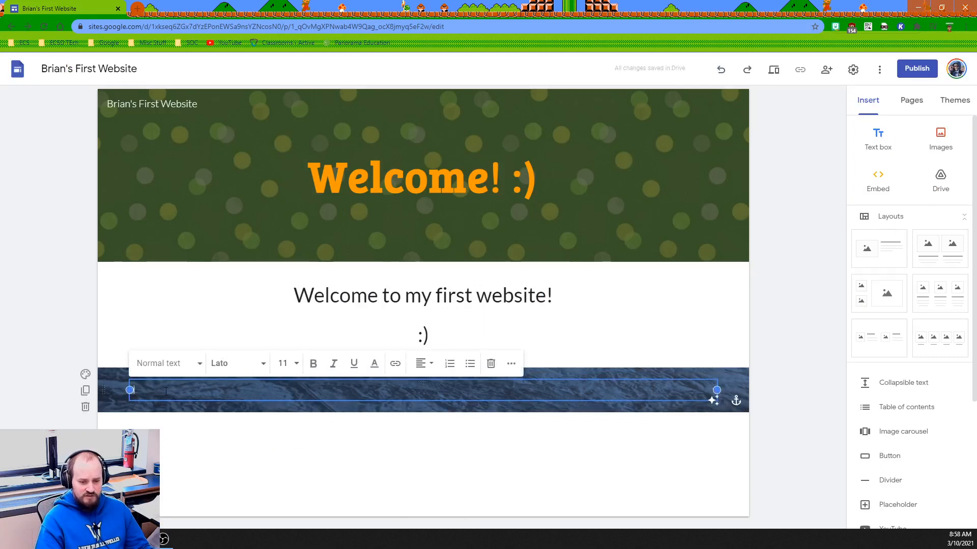
{"action": "type", "text": "This"}
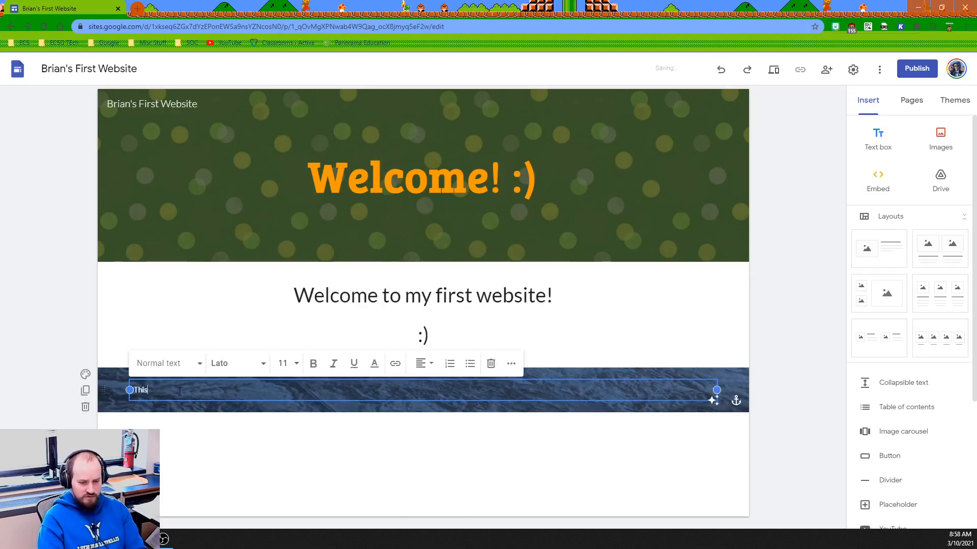
{"action": "type", "text": " background might"}
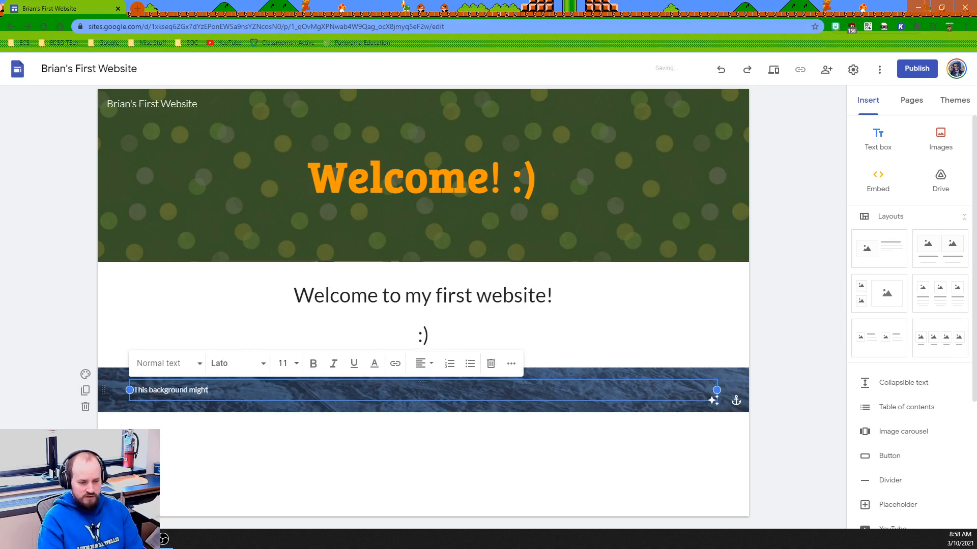
{"action": "type", "text": " have been a bad choi"}
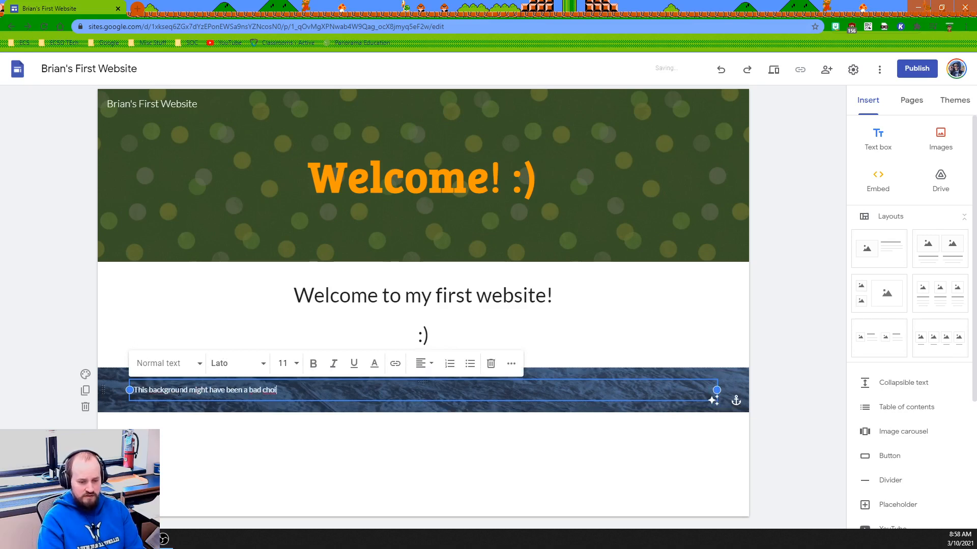
{"action": "type", "text": "ce"}
{"action": "left_click", "coordinate": [196, 436]}
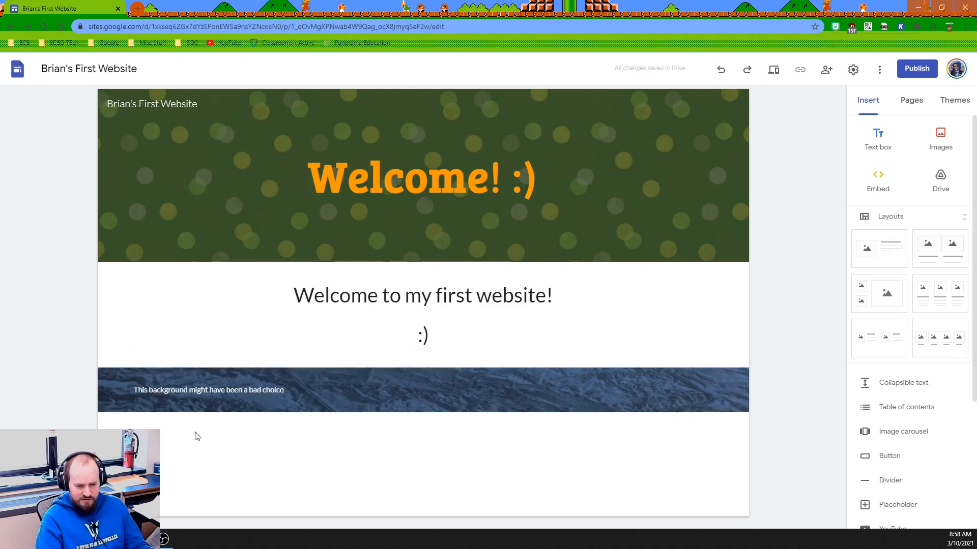
Set the text in the blue section to font size 18 and centre it
{"action": "left_click", "coordinate": [263, 392]}
{"action": "left_click_drag", "start_coordinate": [286, 393], "coordinate": [131, 393]}
{"action": "left_click", "coordinate": [288, 364]}
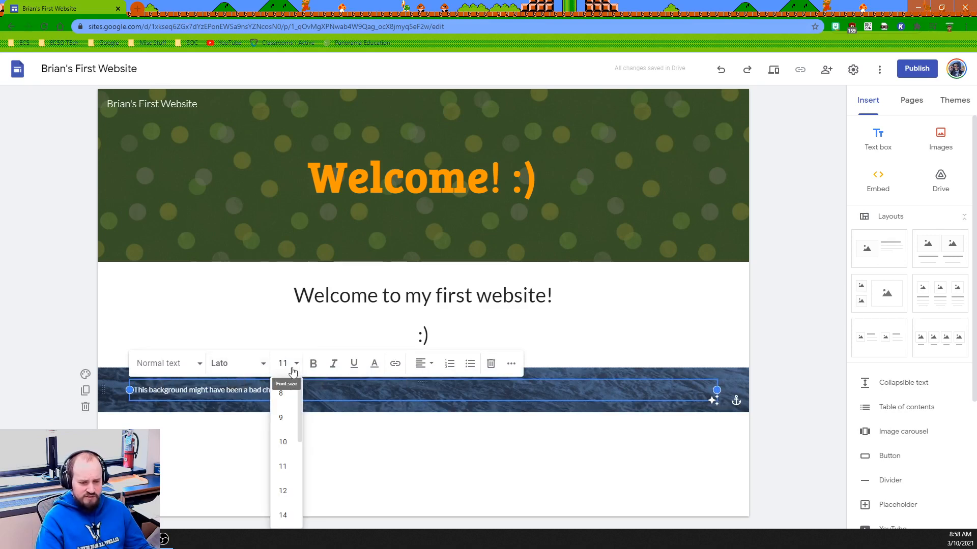
{"action": "scroll", "coordinate": [284, 437], "scroll_direction": "down", "scroll_amount": 1}
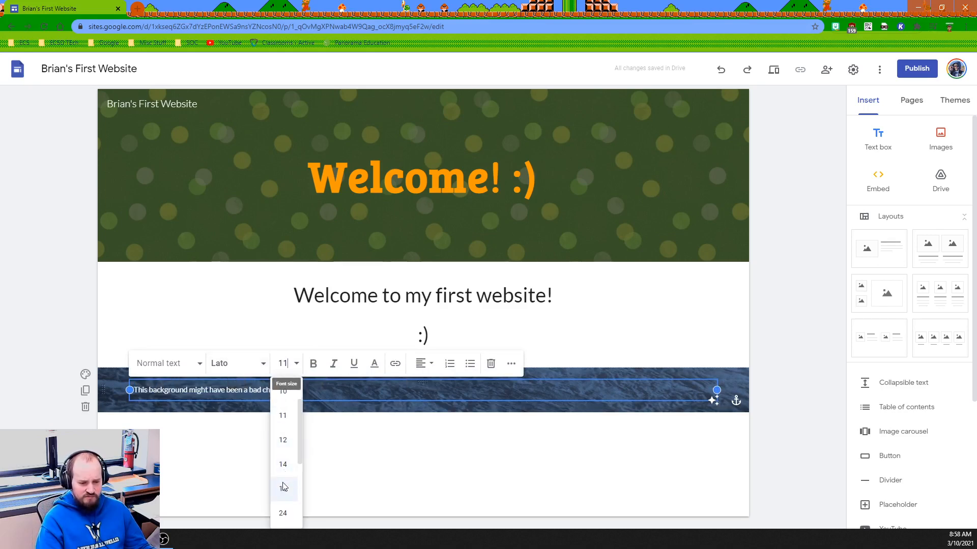
{"action": "left_click", "coordinate": [283, 489]}
{"action": "left_click", "coordinate": [429, 365]}
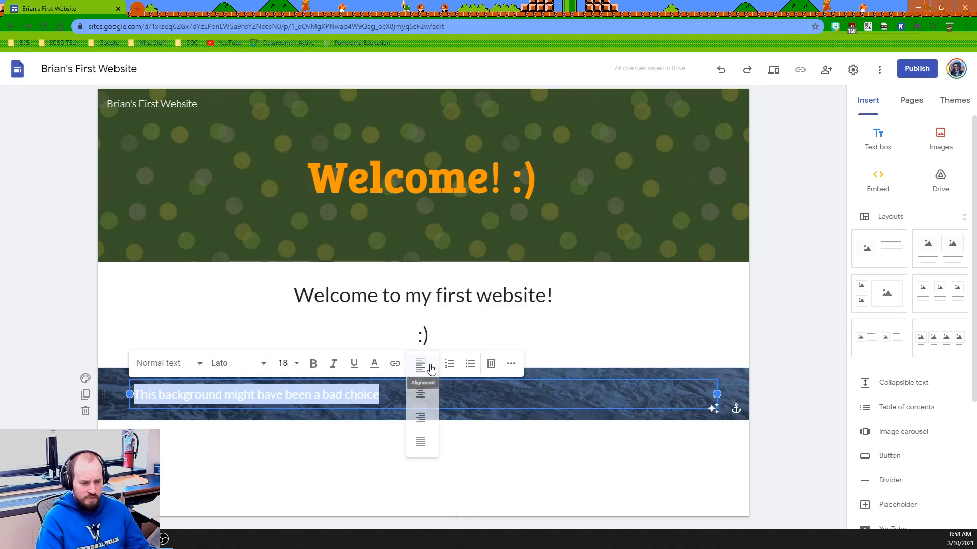
{"action": "left_click", "coordinate": [420, 394]}
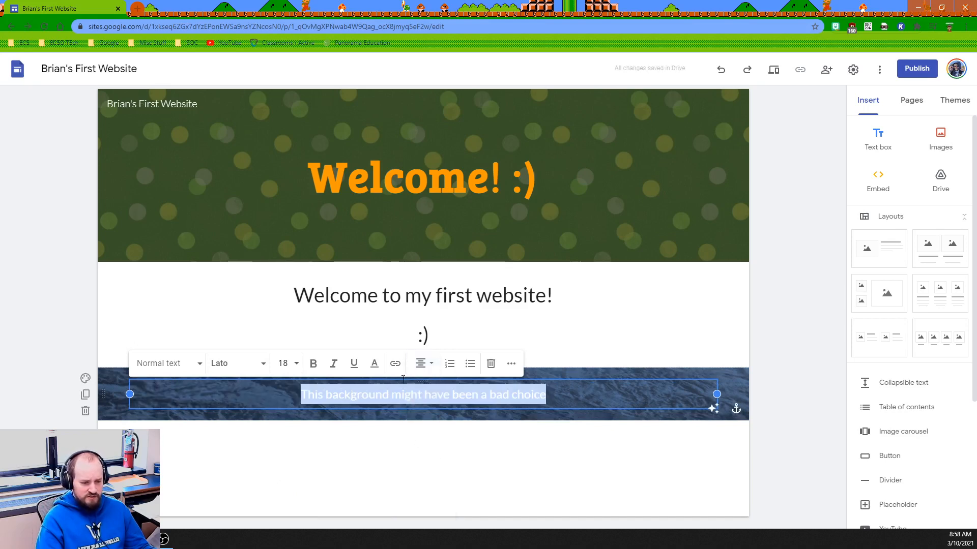
Colour the text in the blue section orange
{"action": "left_click", "coordinate": [374, 364]}
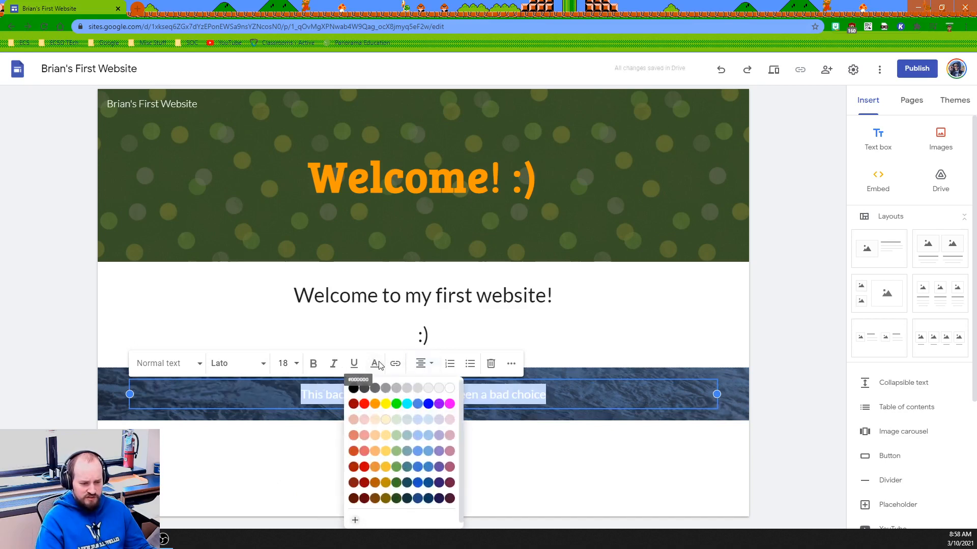
{"action": "left_click", "coordinate": [375, 403]}
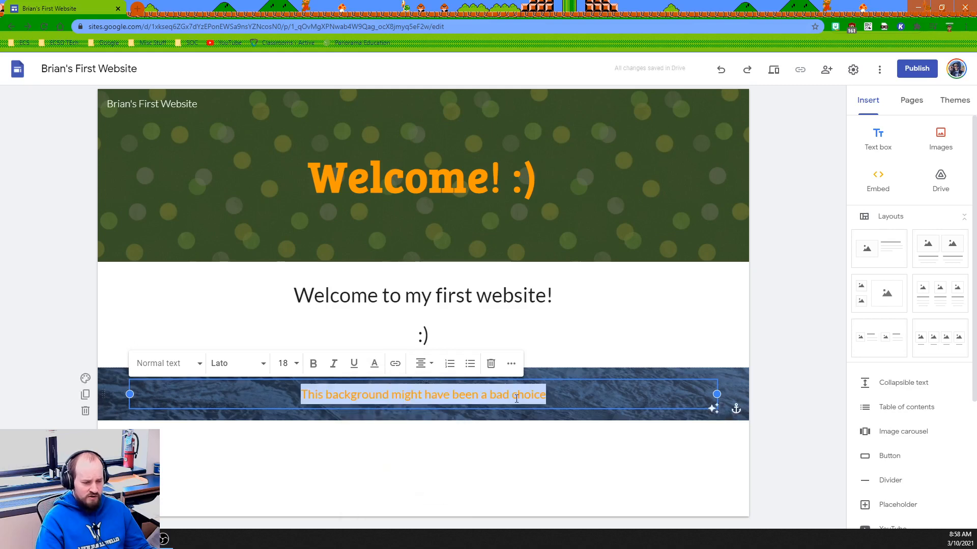
{"action": "left_click", "coordinate": [516, 446]}
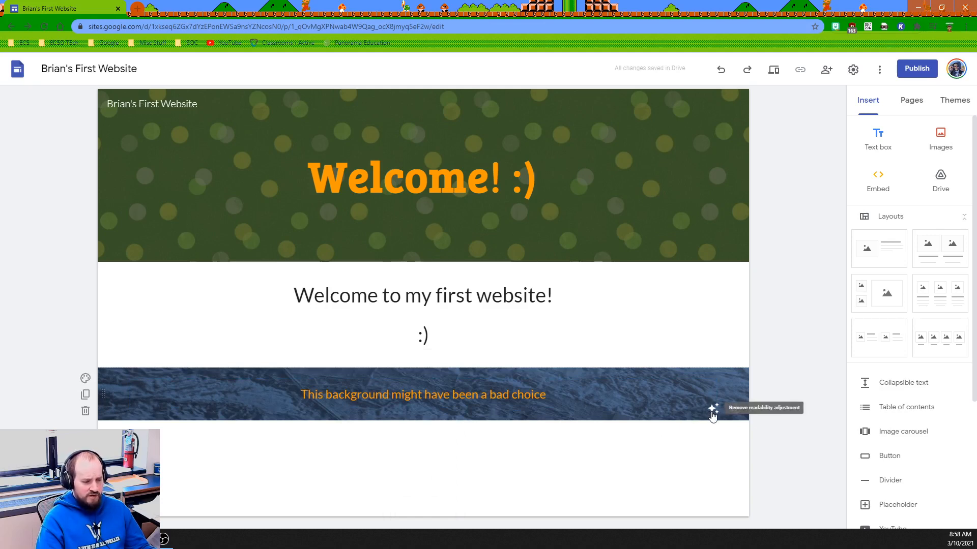
Remove the readability adjustment from the blue section's background image and reapply it
{"action": "left_click", "coordinate": [712, 412]}
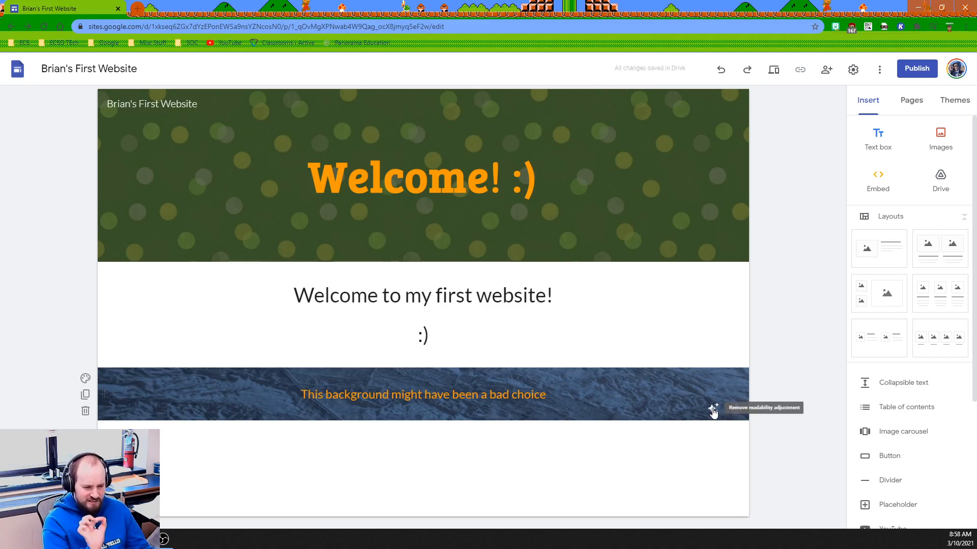
{"action": "left_click", "coordinate": [713, 413]}
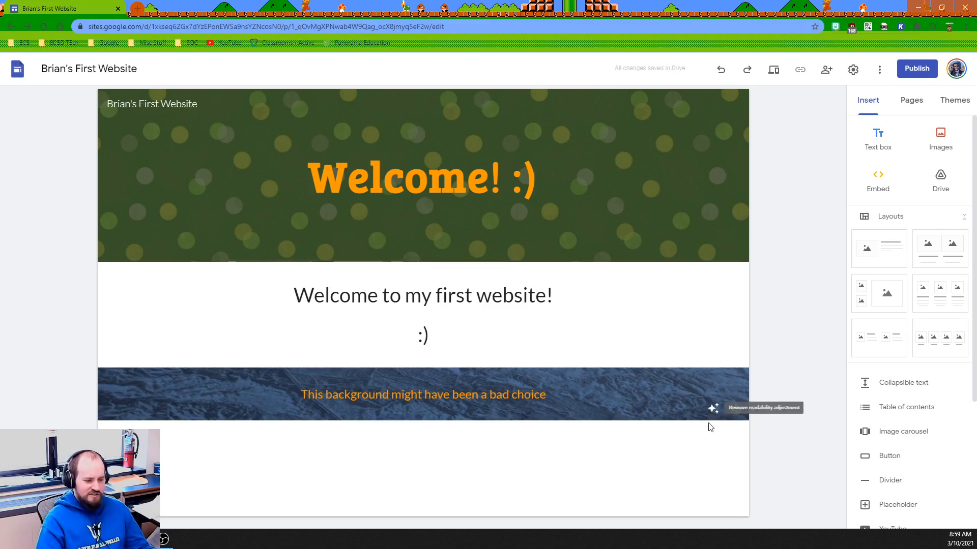
Make the orange sentence in the blue section bold
{"action": "left_click", "coordinate": [474, 408]}
{"action": "left_click_drag", "start_coordinate": [547, 394], "coordinate": [268, 397]}
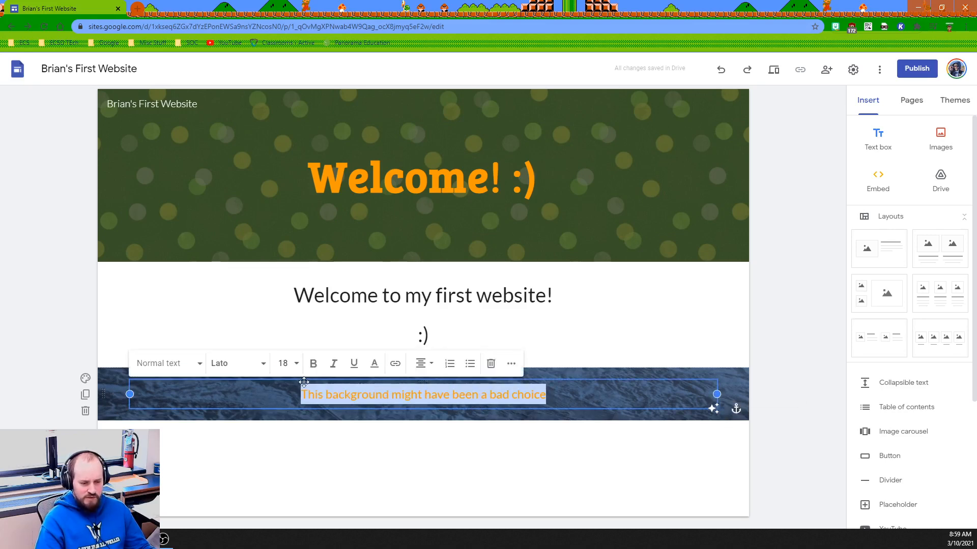
{"action": "left_click", "coordinate": [313, 363]}
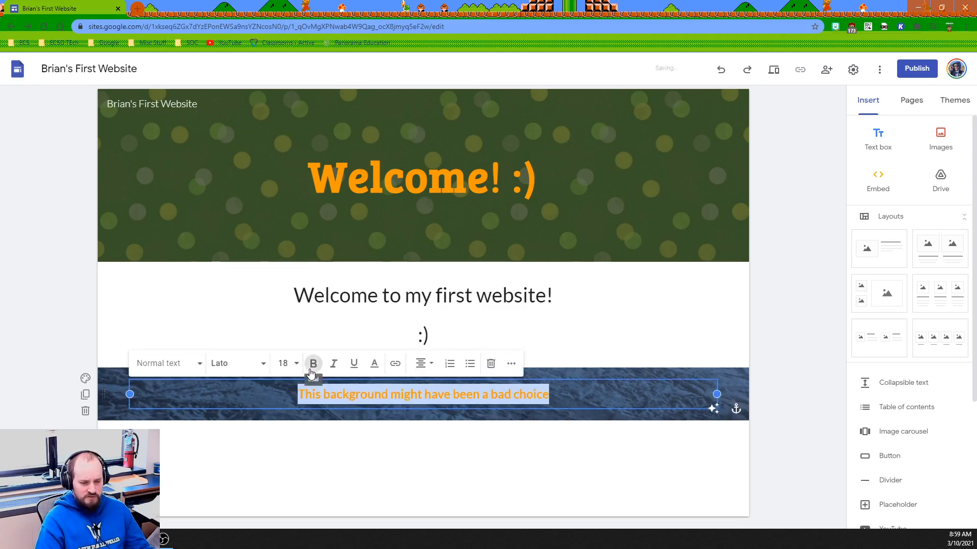
{"action": "left_click", "coordinate": [344, 443]}
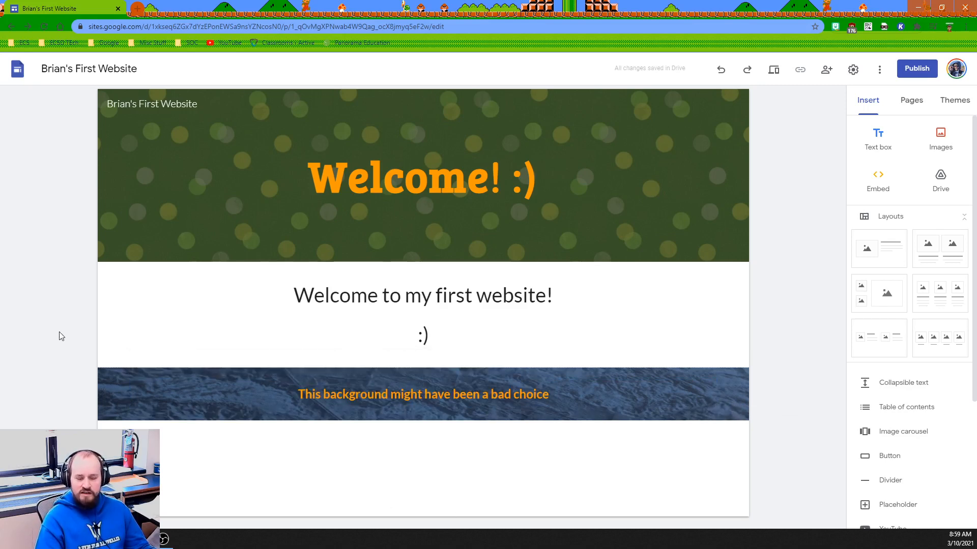
Move the blue section above the "Welcome to my first website!" section and return it below
{"action": "left_click", "coordinate": [170, 389]}
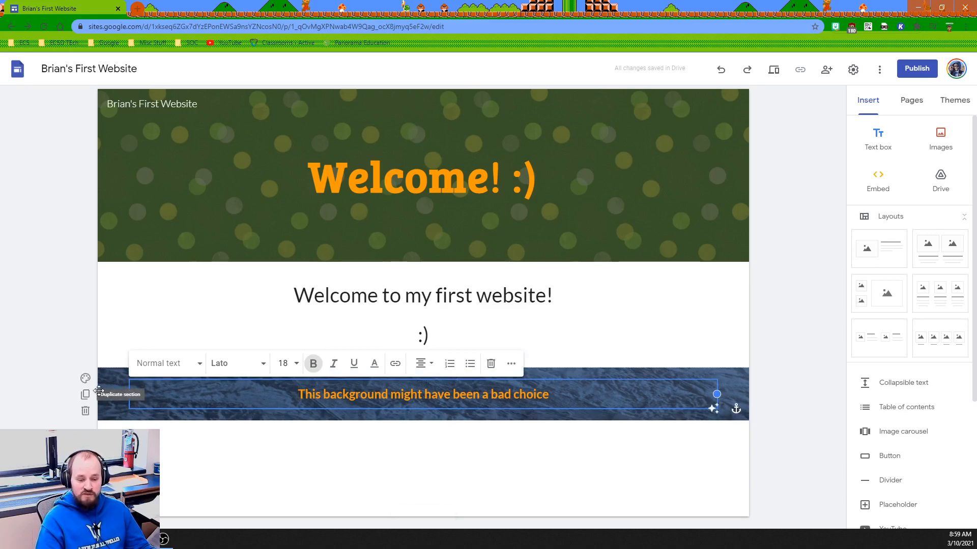
{"action": "left_click_drag", "start_coordinate": [104, 397], "coordinate": [103, 282]}
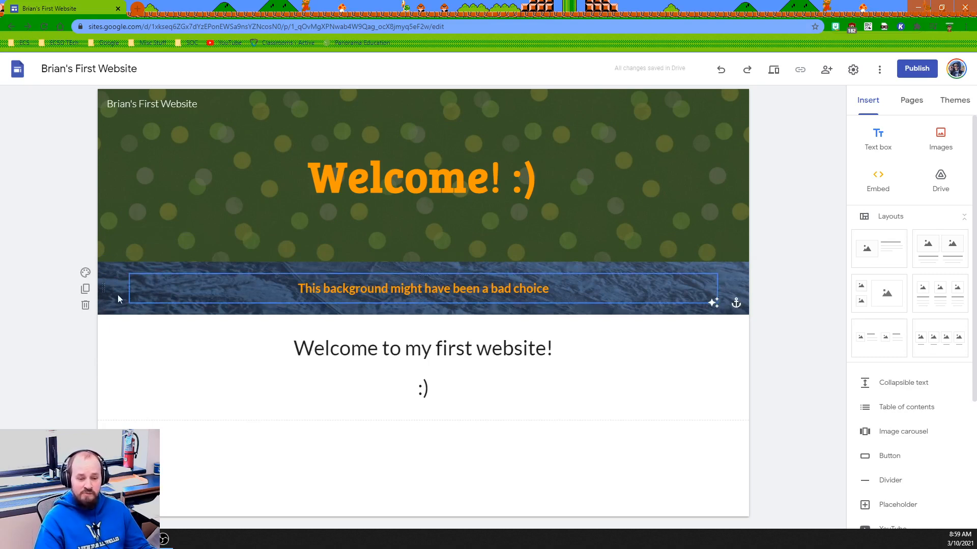
{"action": "left_click_drag", "start_coordinate": [106, 289], "coordinate": [105, 394]}
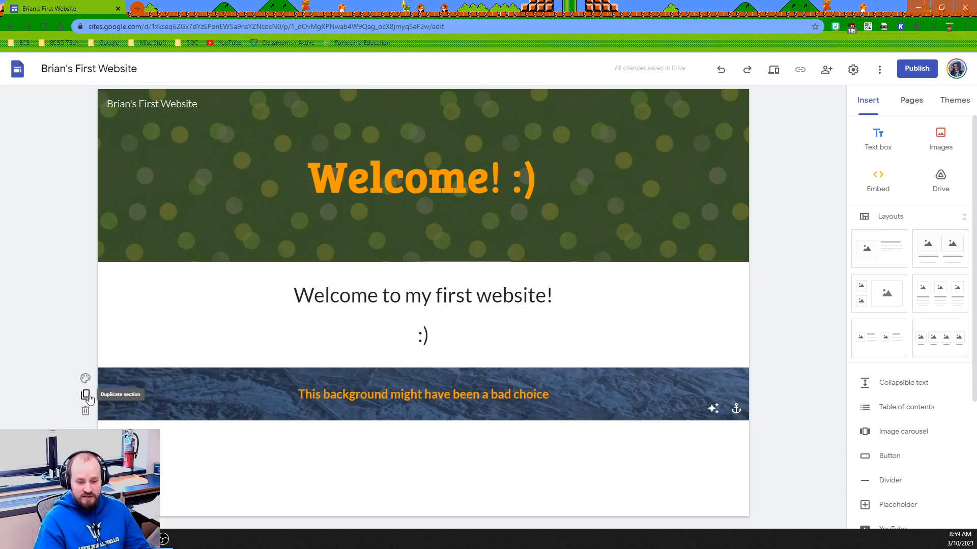
Duplicate the blue section and delete the copy
{"action": "left_click", "coordinate": [86, 396]}
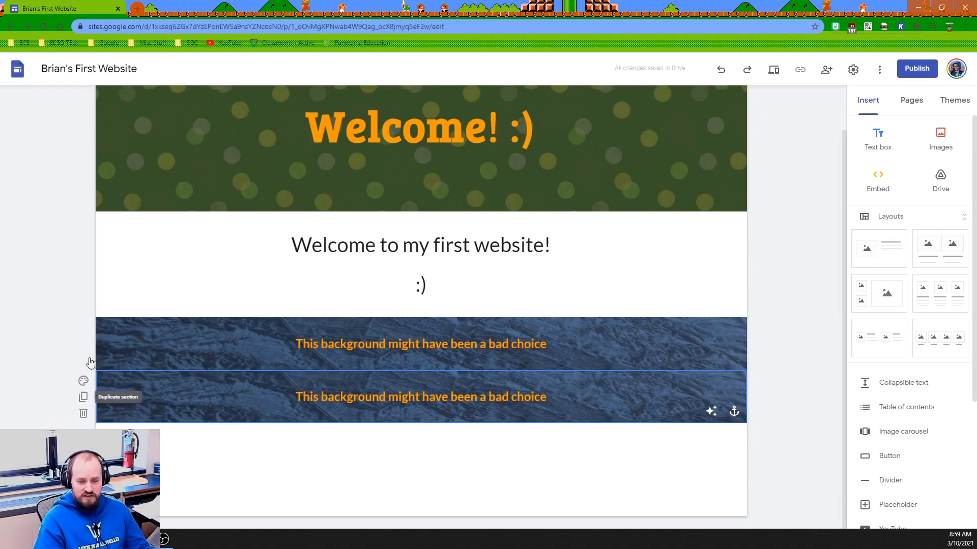
{"action": "left_click", "coordinate": [84, 413]}
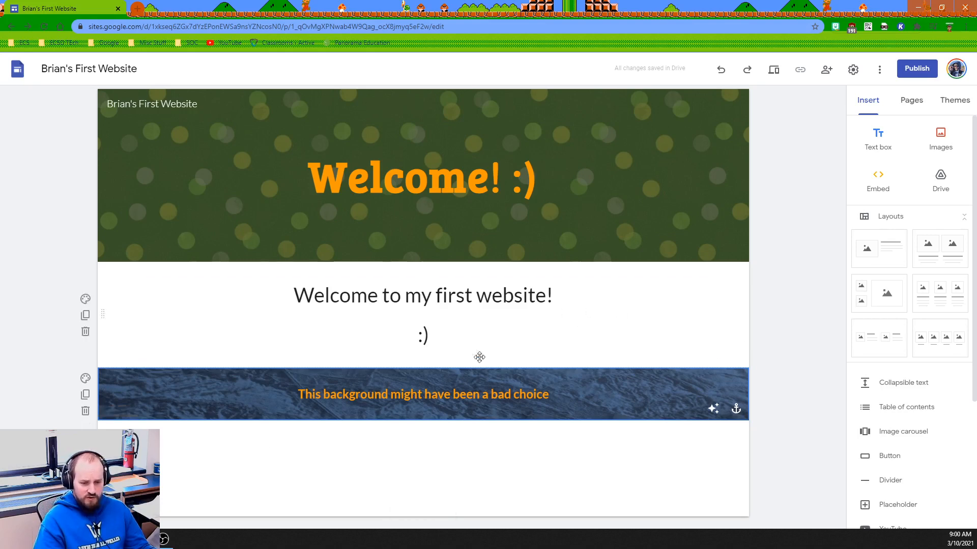
Narrow the text box in the blue section from its left edge to roughly the right half of the page
{"action": "left_click", "coordinate": [155, 396]}
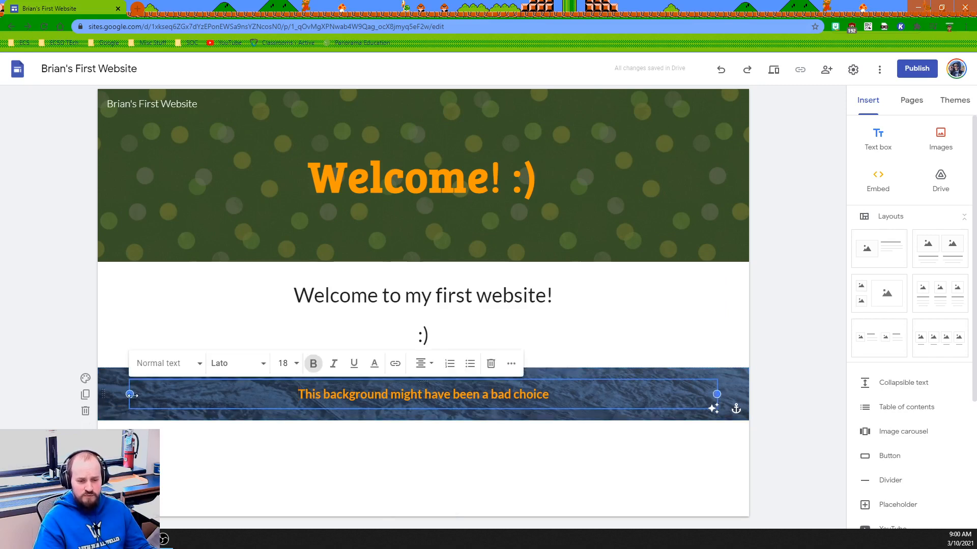
{"action": "left_click_drag", "start_coordinate": [131, 395], "coordinate": [380, 396]}
{"action": "left_click", "coordinate": [385, 448]}
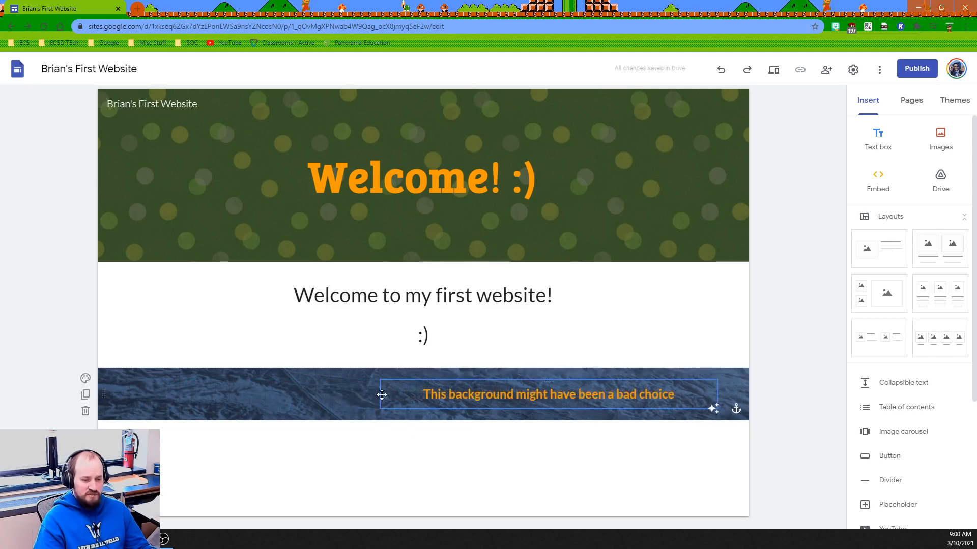
Center the text box in the blue section and widen it on both sides to about three quarters of the section's width
{"action": "left_click_drag", "start_coordinate": [419, 380], "coordinate": [353, 381]}
{"action": "left_click_drag", "start_coordinate": [338, 383], "coordinate": [386, 380]}
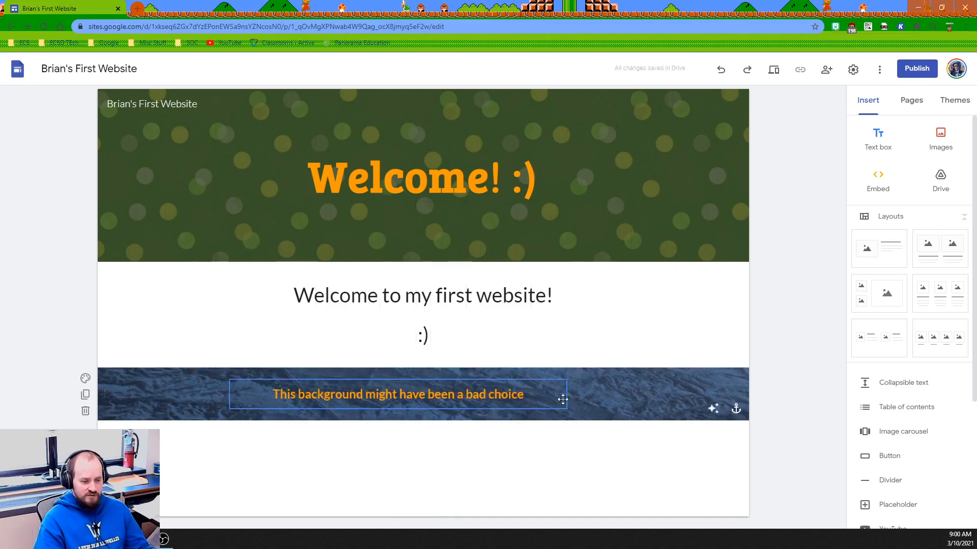
{"action": "left_click", "coordinate": [521, 399]}
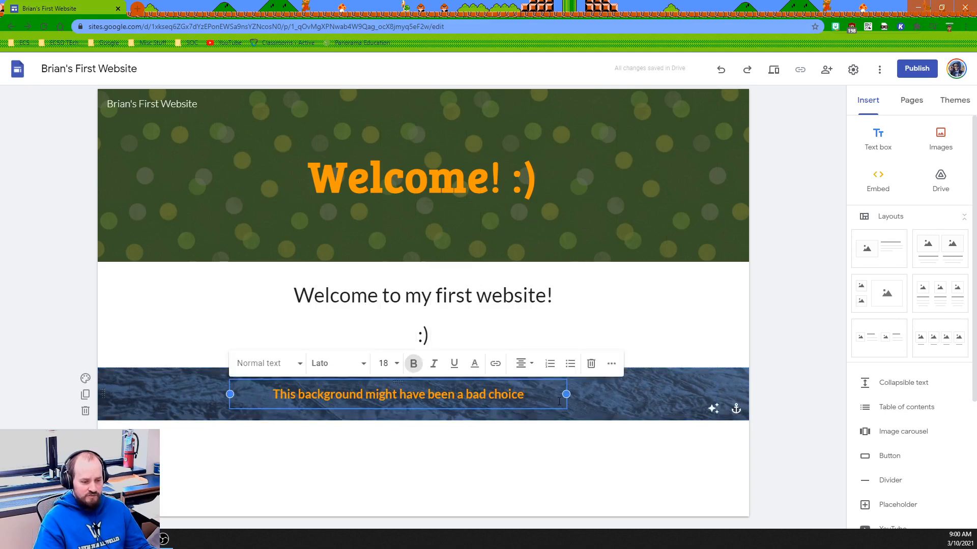
{"action": "left_click_drag", "start_coordinate": [567, 395], "coordinate": [666, 395]}
{"action": "left_click_drag", "start_coordinate": [230, 394], "coordinate": [146, 394]}
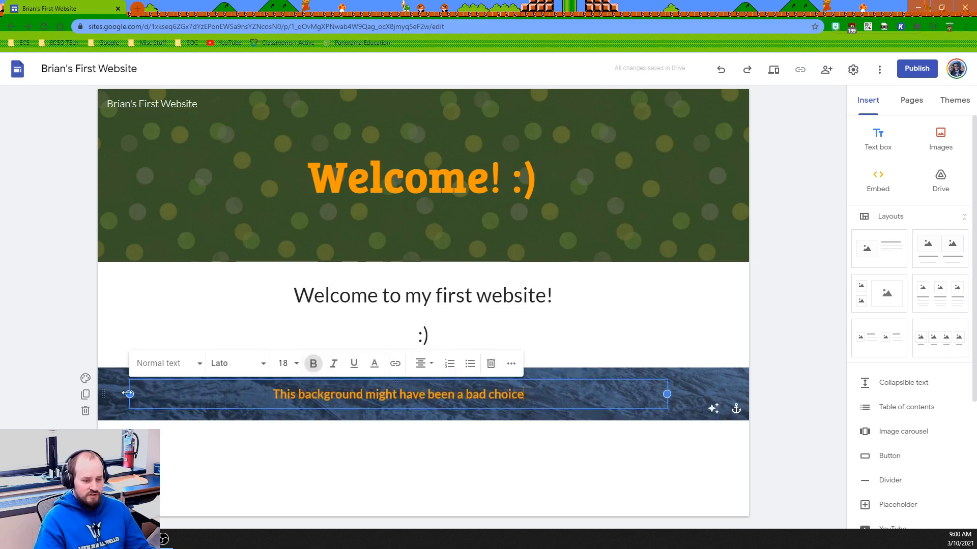
{"action": "left_click_drag", "start_coordinate": [128, 395], "coordinate": [176, 399]}
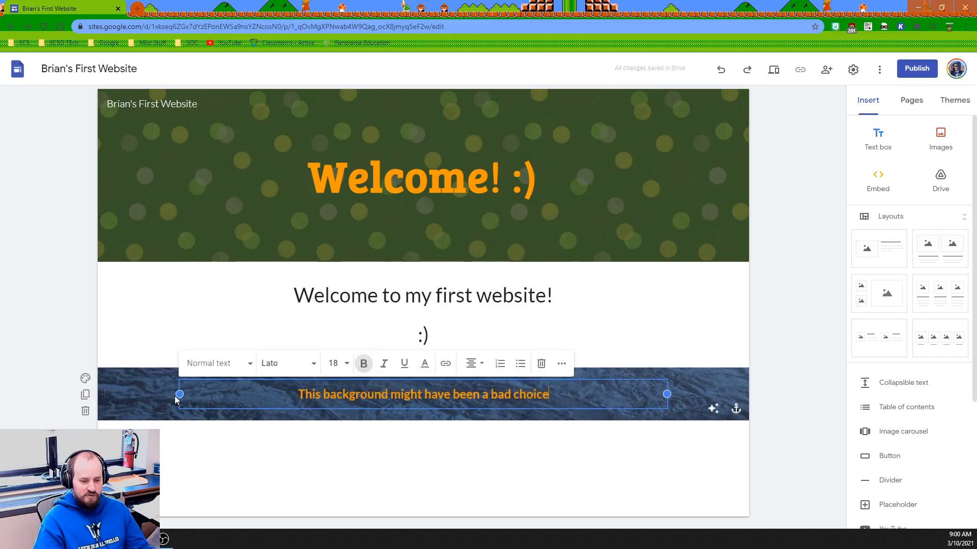
{"action": "left_click", "coordinate": [364, 458]}
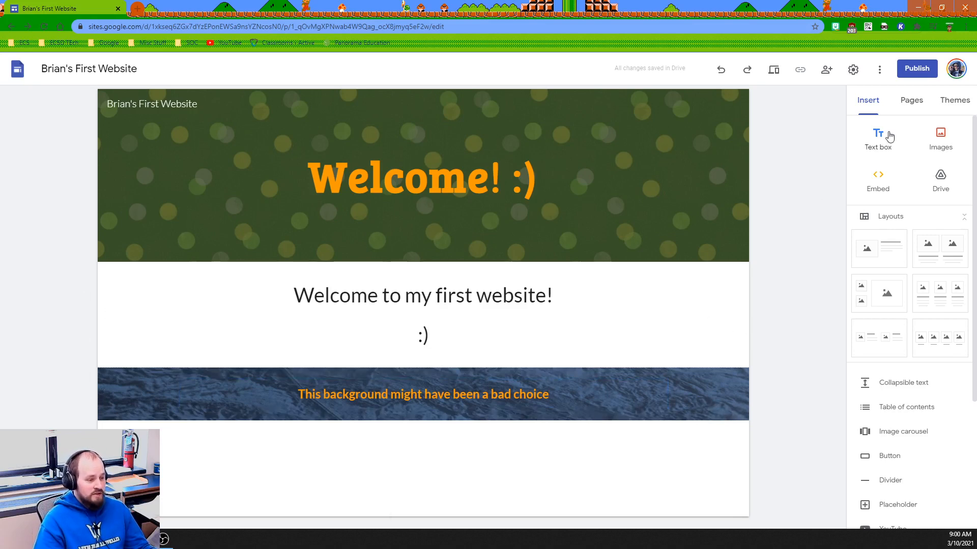
Insert the orange kitten photo from a Google image search for "cat" and move it to the right side of its section
{"action": "left_click", "coordinate": [940, 140]}
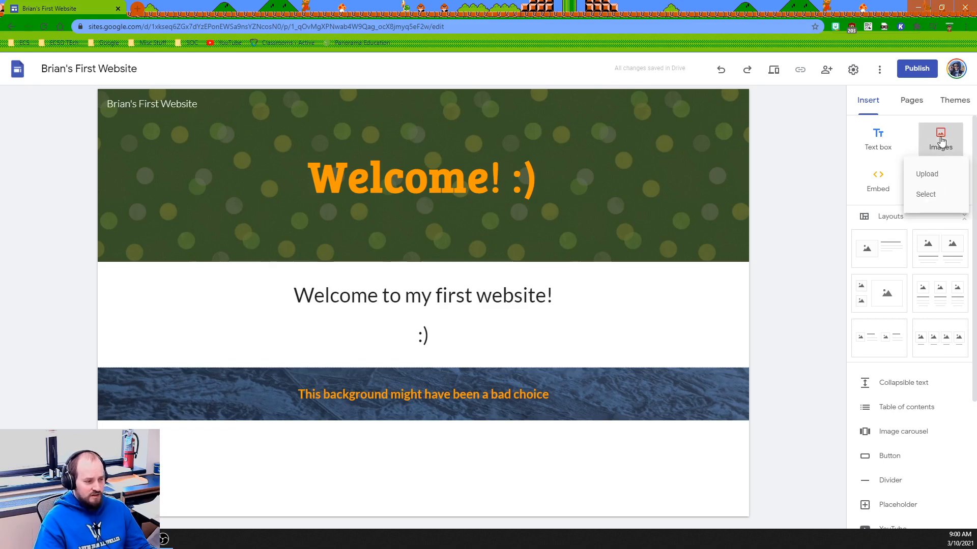
{"action": "left_click", "coordinate": [925, 196]}
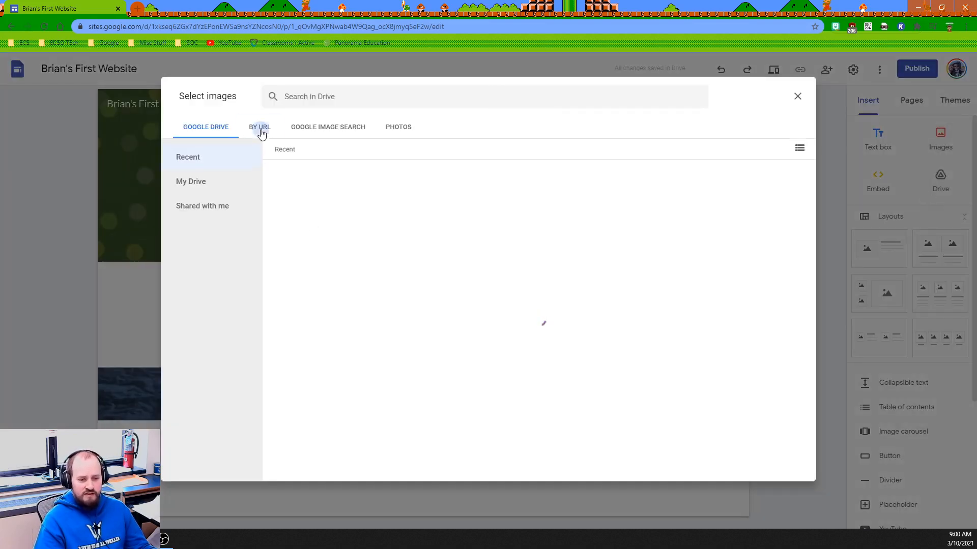
{"action": "left_click", "coordinate": [258, 127]}
{"action": "left_click", "coordinate": [324, 130]}
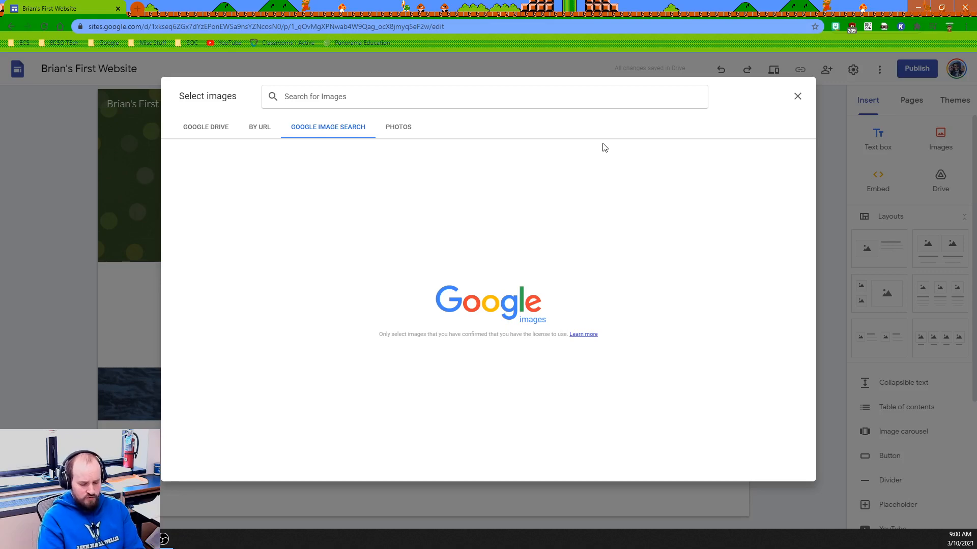
{"action": "type", "text": "cat"}
{"action": "key", "text": "Return"}
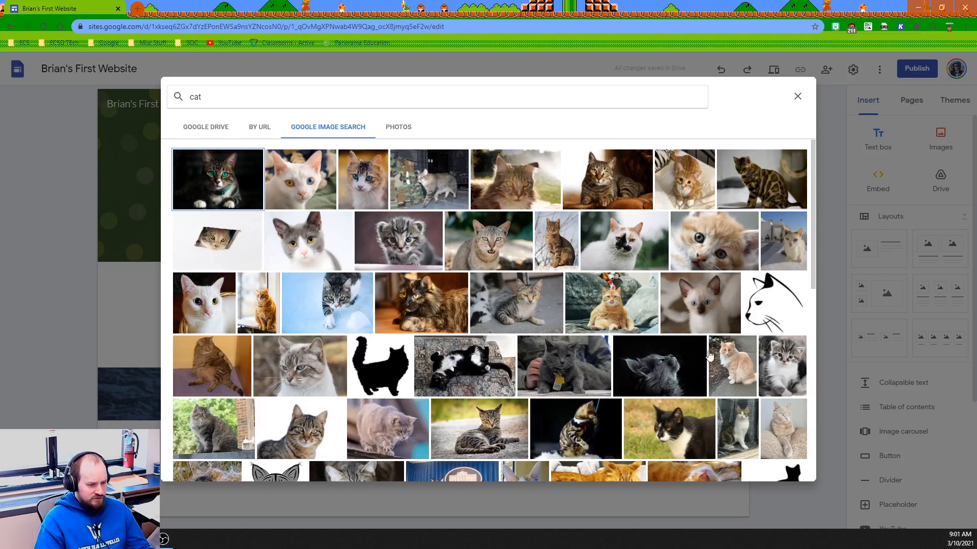
{"action": "left_click", "coordinate": [690, 187]}
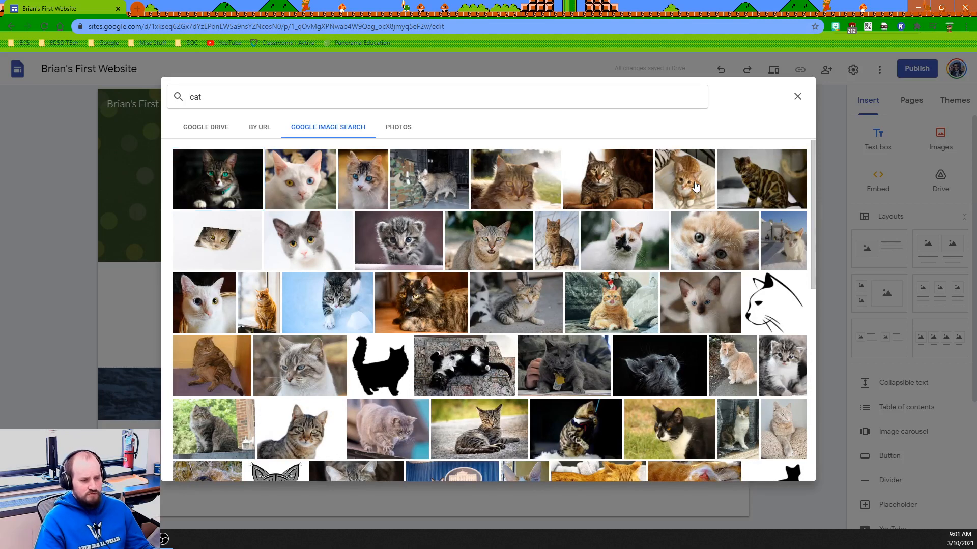
{"action": "left_click", "coordinate": [790, 469]}
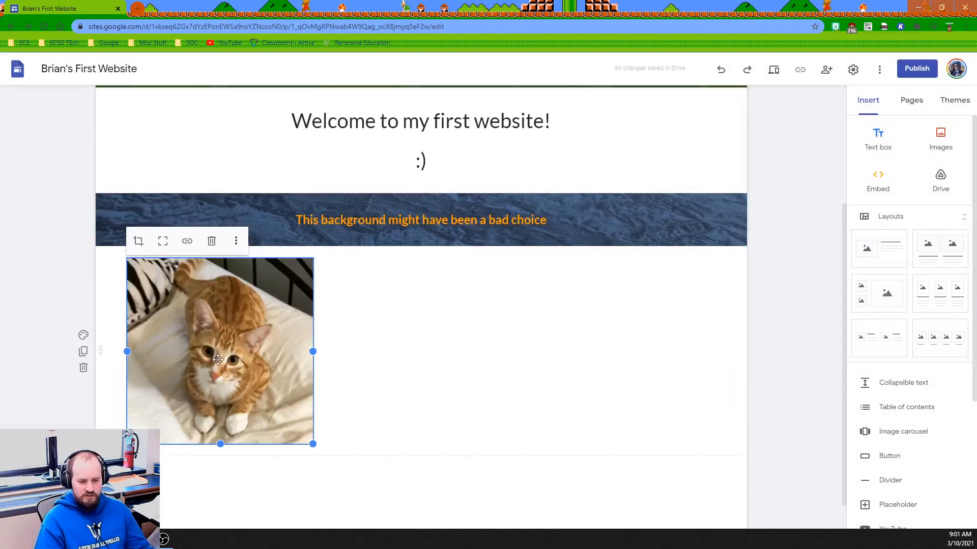
{"action": "left_click_drag", "start_coordinate": [225, 346], "coordinate": [690, 356]}
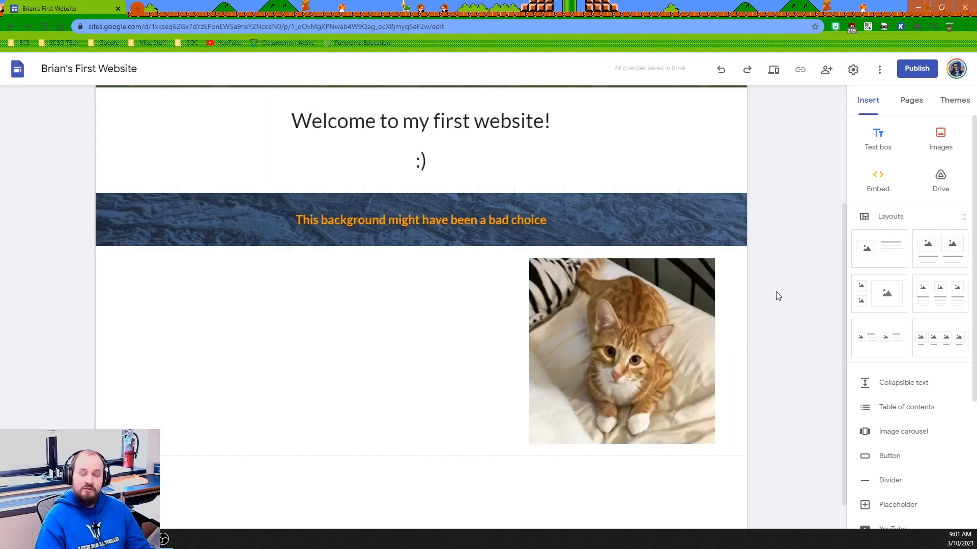
Insert the photo of a white dog lying on grass from a Google image search for "dog"
{"action": "scroll", "coordinate": [756, 350], "scroll_direction": "up", "scroll_amount": 1}
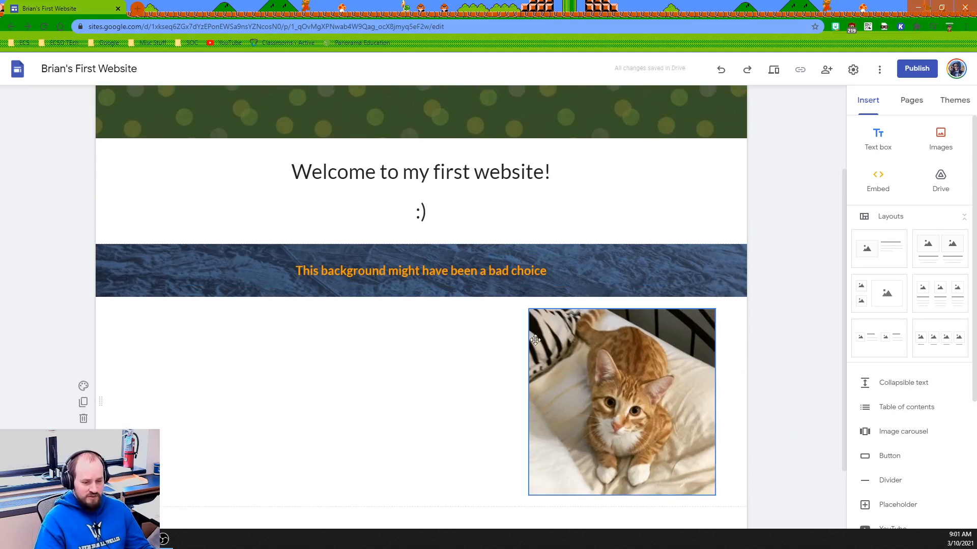
{"action": "left_click", "coordinate": [938, 139]}
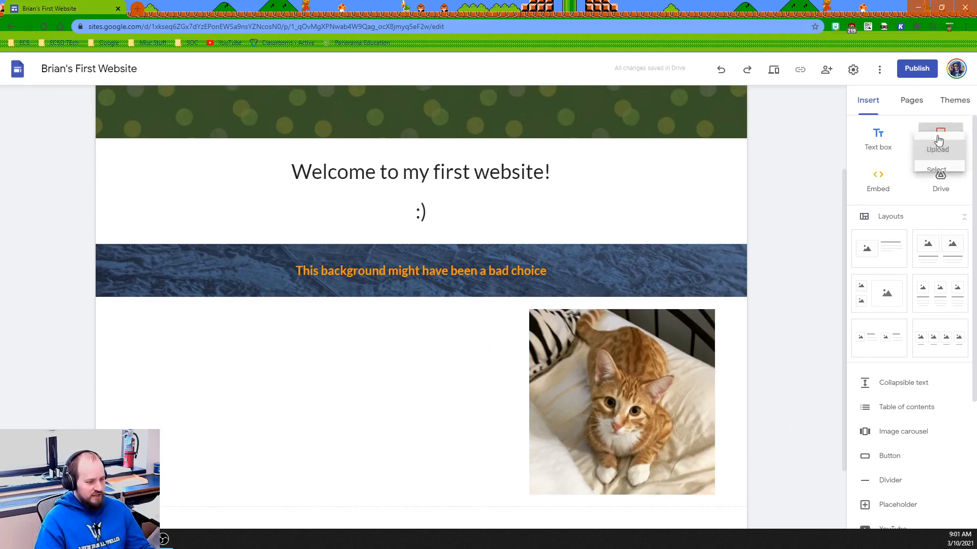
{"action": "left_click", "coordinate": [926, 196]}
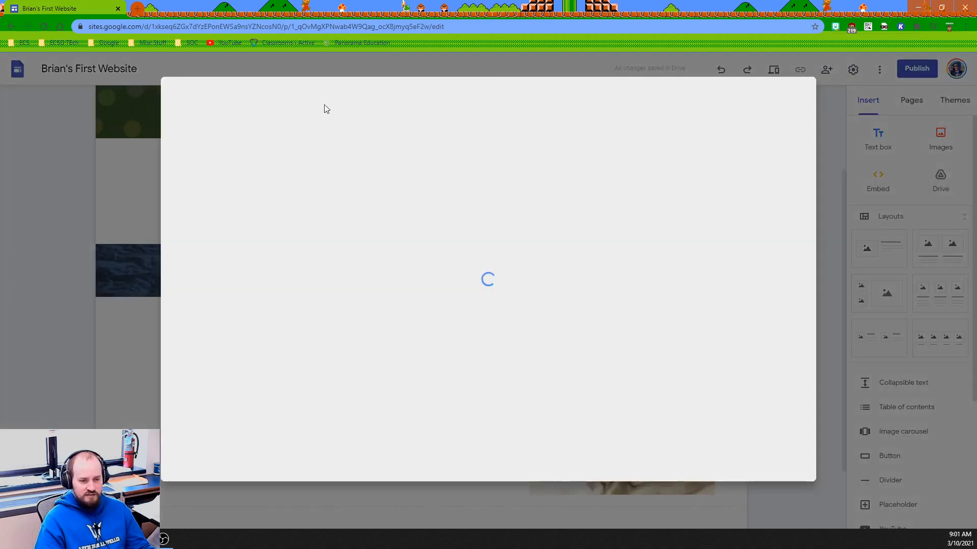
{"action": "left_click", "coordinate": [327, 130]}
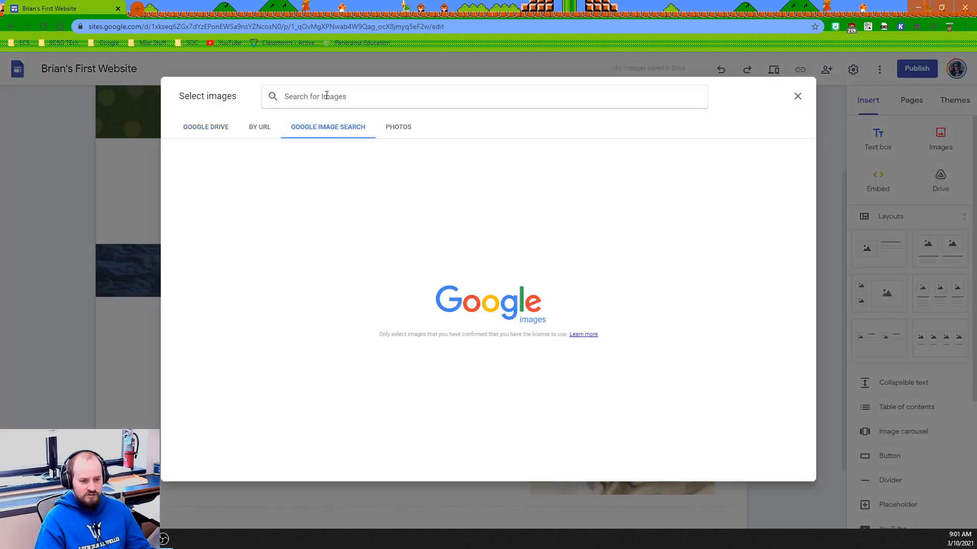
{"action": "type", "text": "dog"}
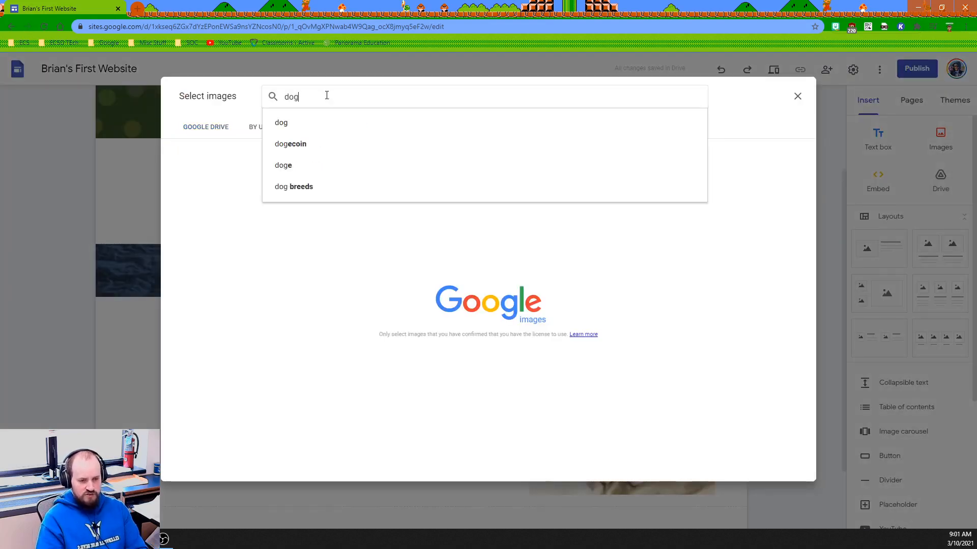
{"action": "key", "text": "Return"}
{"action": "scroll", "coordinate": [337, 317], "scroll_direction": "down", "scroll_amount": 3}
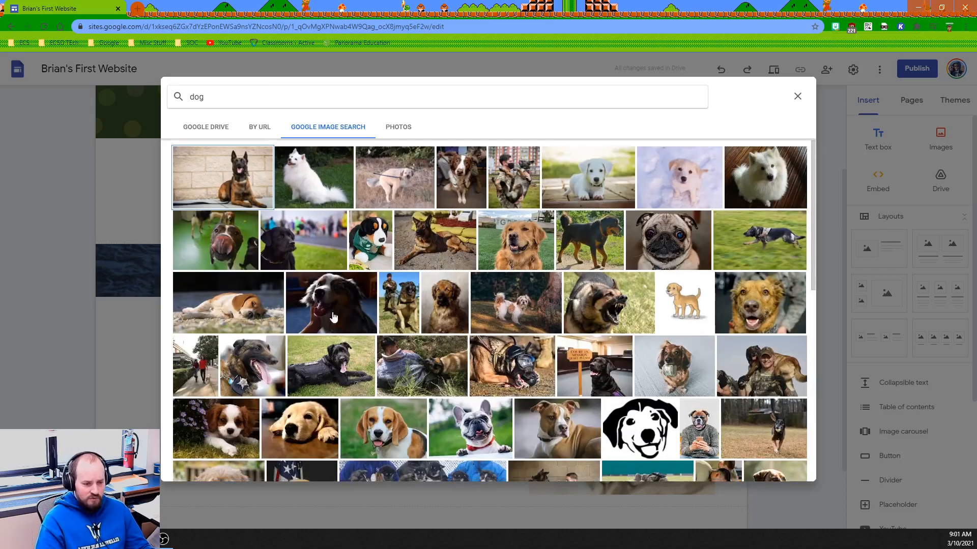
{"action": "scroll", "coordinate": [337, 316], "scroll_direction": "down", "scroll_amount": 3}
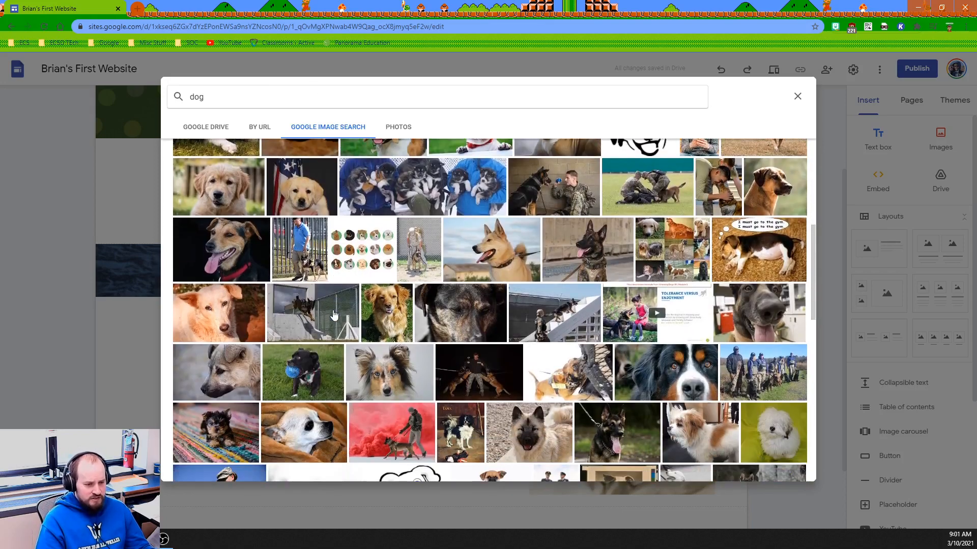
{"action": "scroll", "coordinate": [507, 302], "scroll_direction": "down", "scroll_amount": 6}
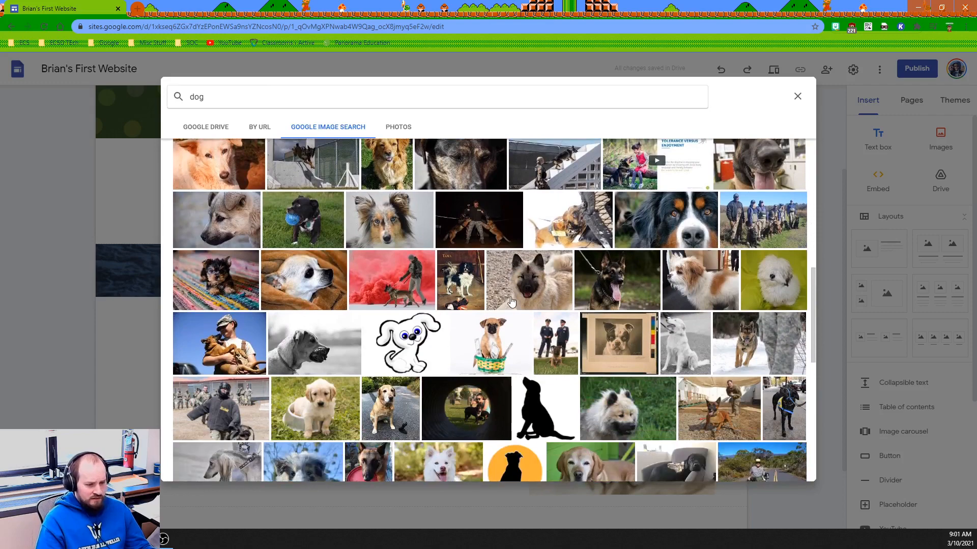
{"action": "scroll", "coordinate": [509, 303], "scroll_direction": "down", "scroll_amount": 2}
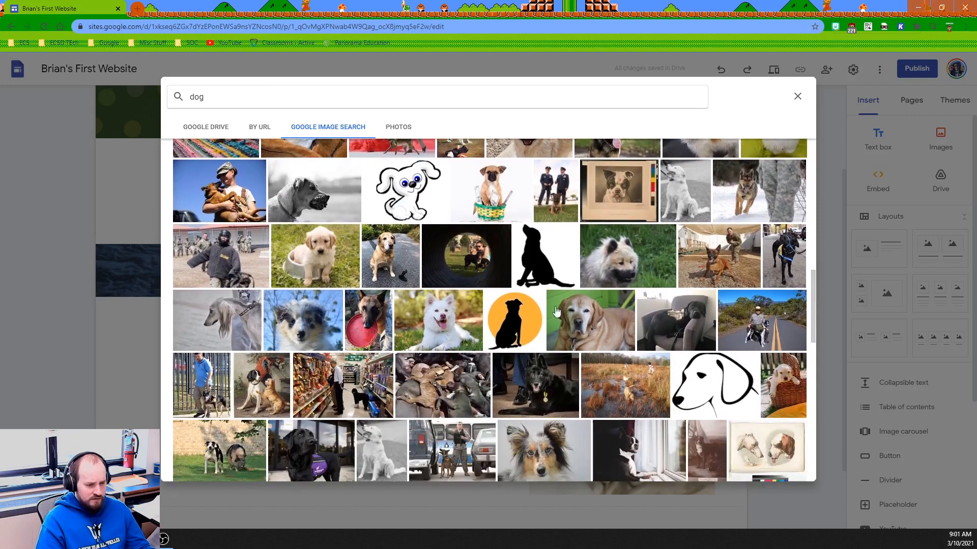
{"action": "scroll", "coordinate": [433, 300], "scroll_direction": "down", "scroll_amount": 1}
{"action": "left_click", "coordinate": [429, 271]}
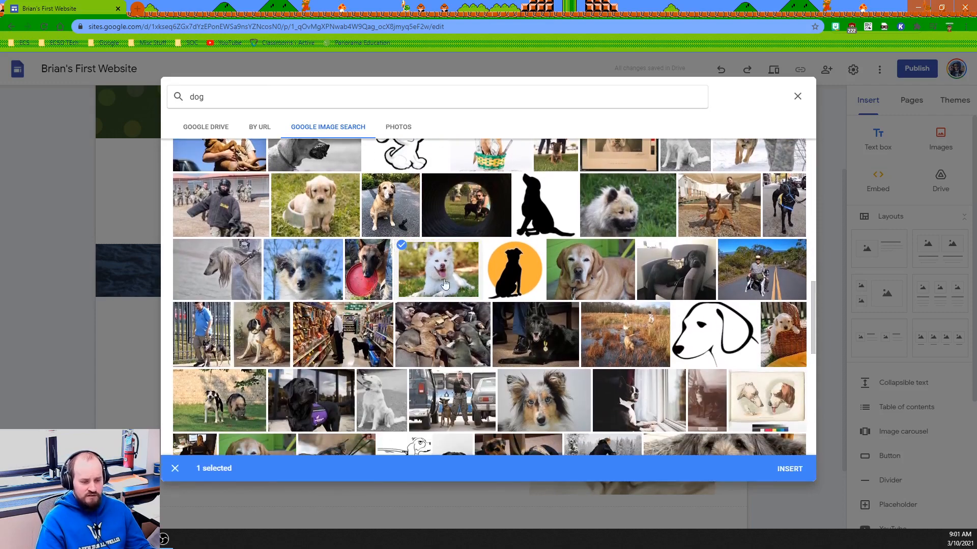
{"action": "left_click", "coordinate": [781, 467]}
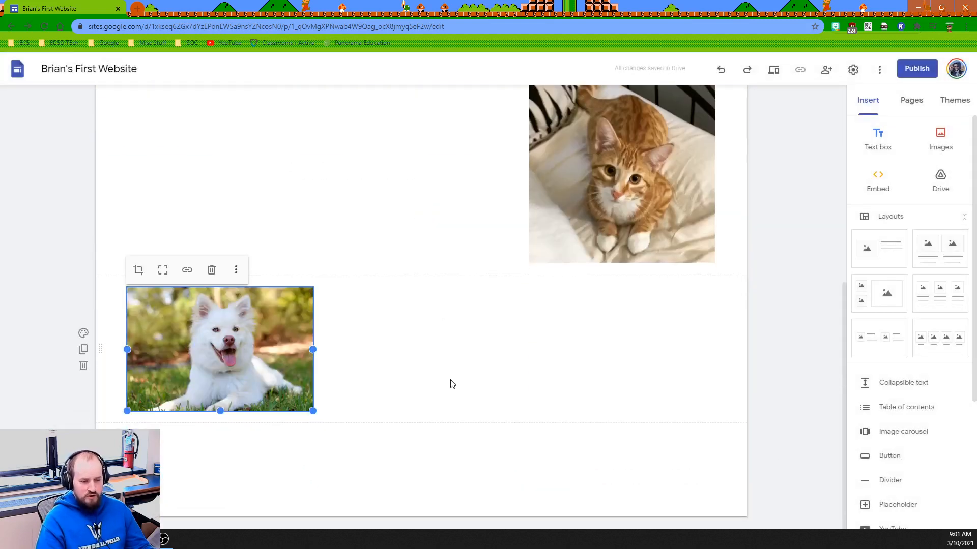
Move the dog photo into the cat photo's section on the left side and extend its height to match the cat photo
{"action": "scroll", "coordinate": [451, 383], "scroll_direction": "up", "scroll_amount": 1}
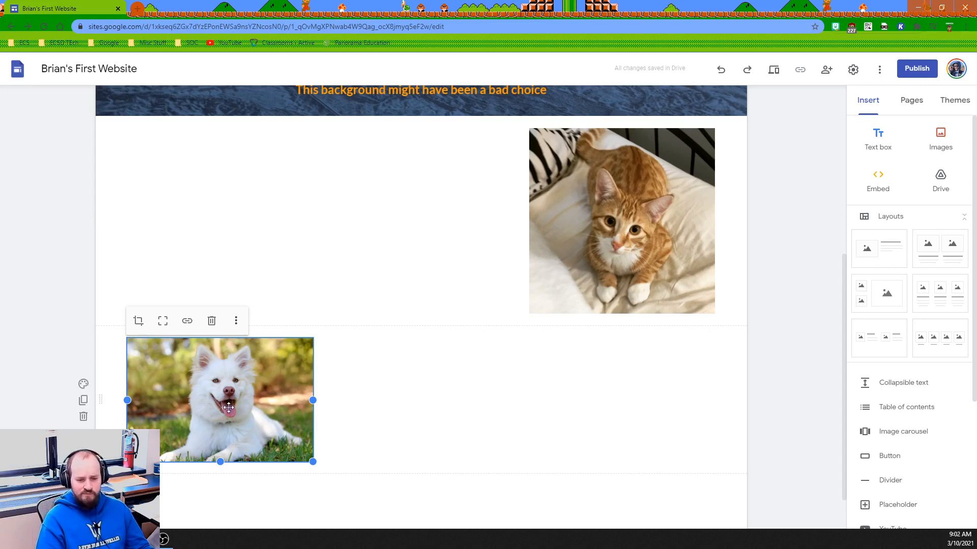
{"action": "left_click_drag", "start_coordinate": [229, 407], "coordinate": [251, 205]}
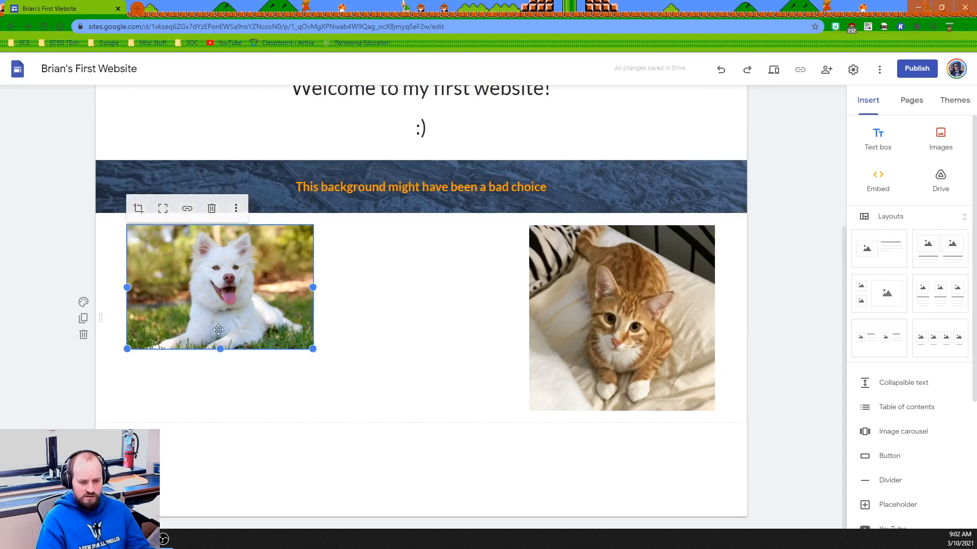
{"action": "left_click_drag", "start_coordinate": [220, 349], "coordinate": [232, 379]}
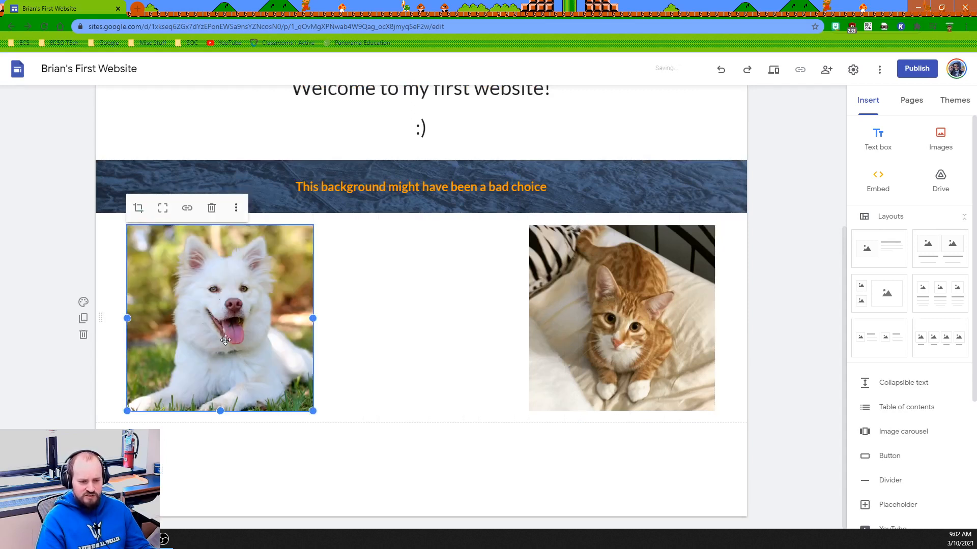
{"action": "left_click_drag", "start_coordinate": [266, 314], "coordinate": [237, 314]}
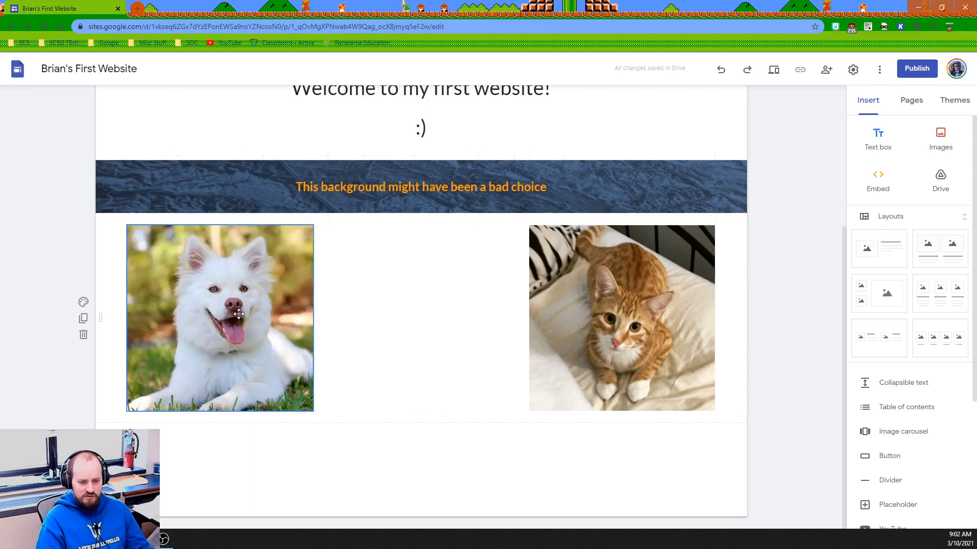
{"action": "left_click", "coordinate": [360, 434]}
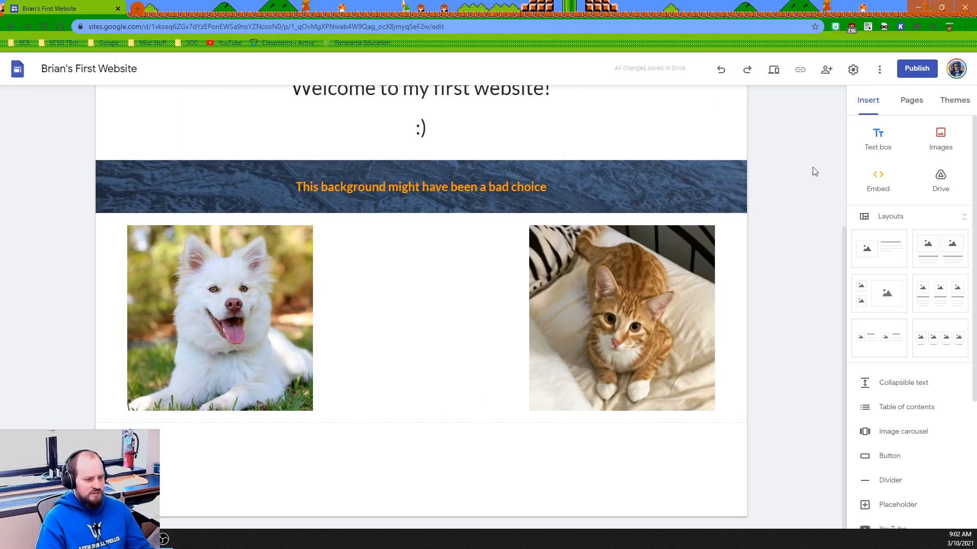
Insert the photo of an orange-headed lizard on a rock from a Google image search for "lizard"
{"action": "left_click", "coordinate": [939, 136]}
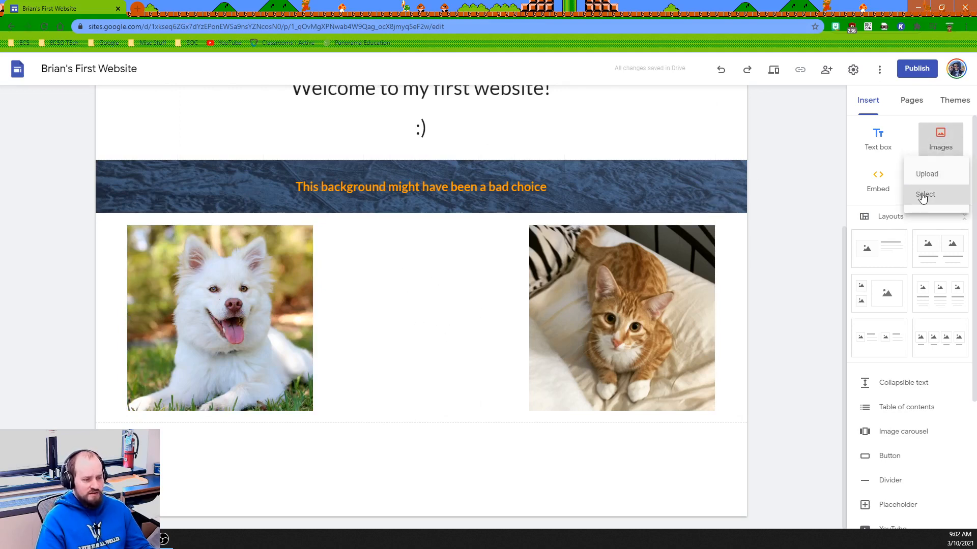
{"action": "left_click", "coordinate": [937, 196]}
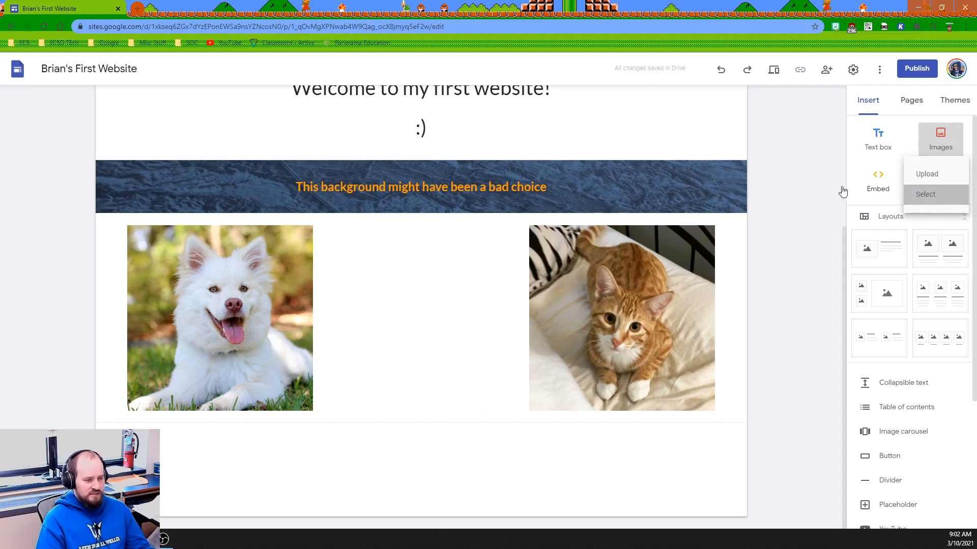
{"action": "left_click", "coordinate": [339, 127]}
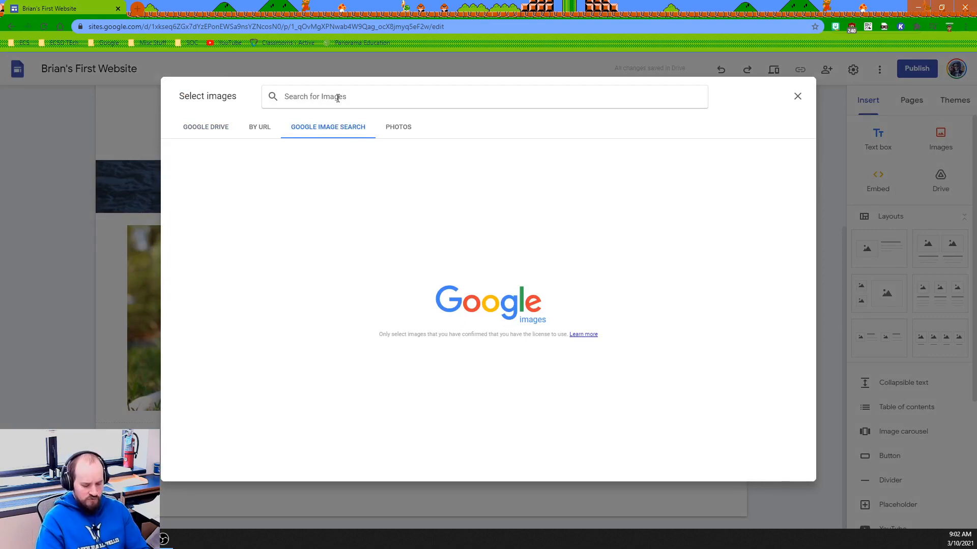
{"action": "type", "text": "lizard"}
{"action": "key", "text": "Return"}
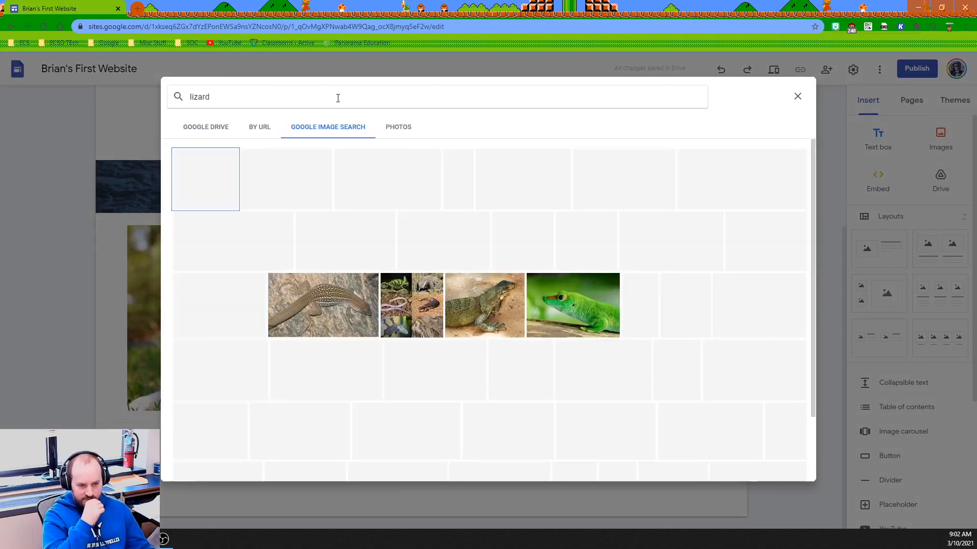
{"action": "scroll", "coordinate": [507, 281], "scroll_direction": "down", "scroll_amount": 3}
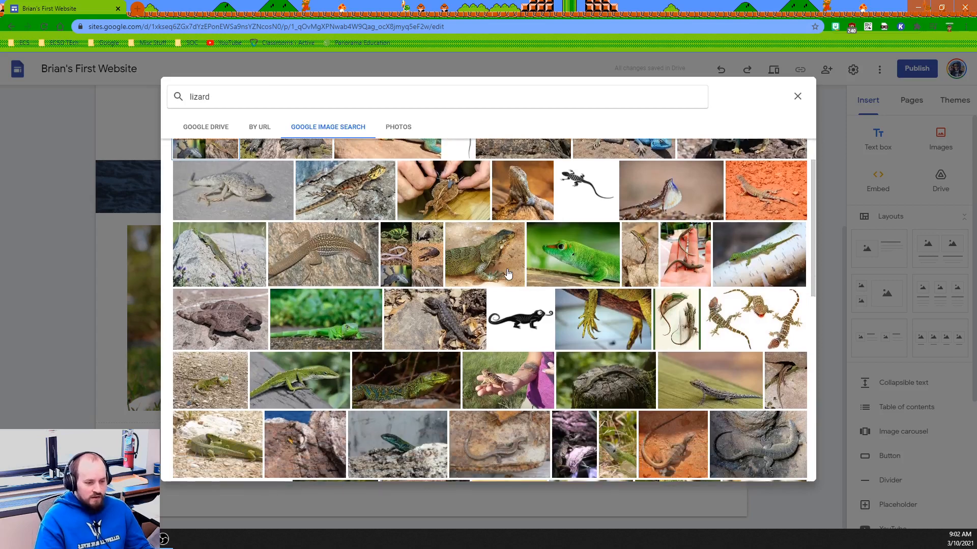
{"action": "scroll", "coordinate": [507, 282], "scroll_direction": "down", "scroll_amount": 4}
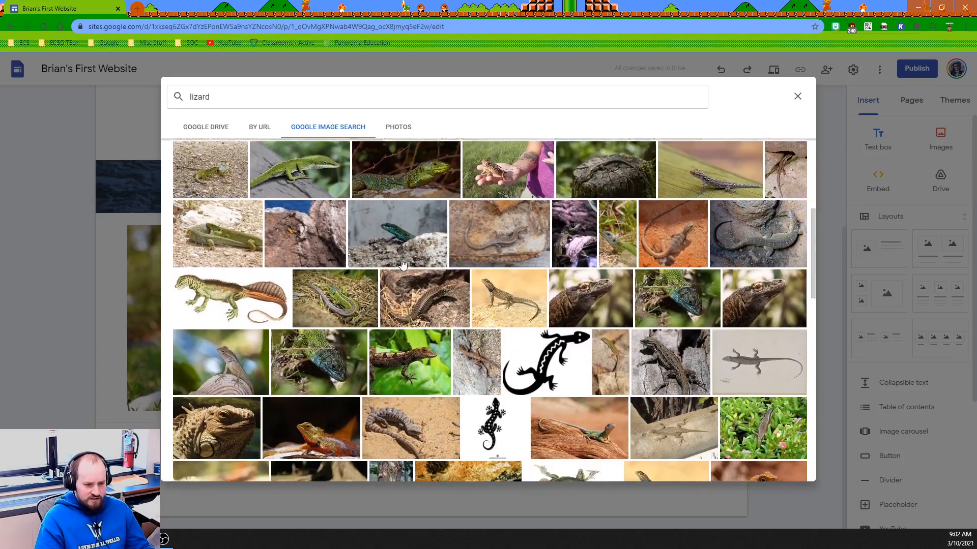
{"action": "scroll", "coordinate": [401, 267], "scroll_direction": "down", "scroll_amount": 1}
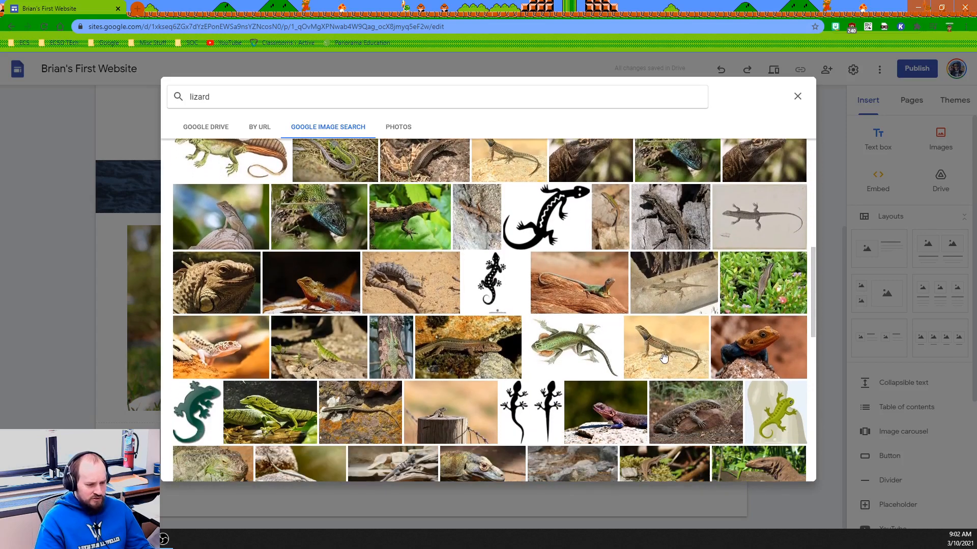
{"action": "left_click", "coordinate": [767, 351]}
{"action": "left_click", "coordinate": [807, 468]}
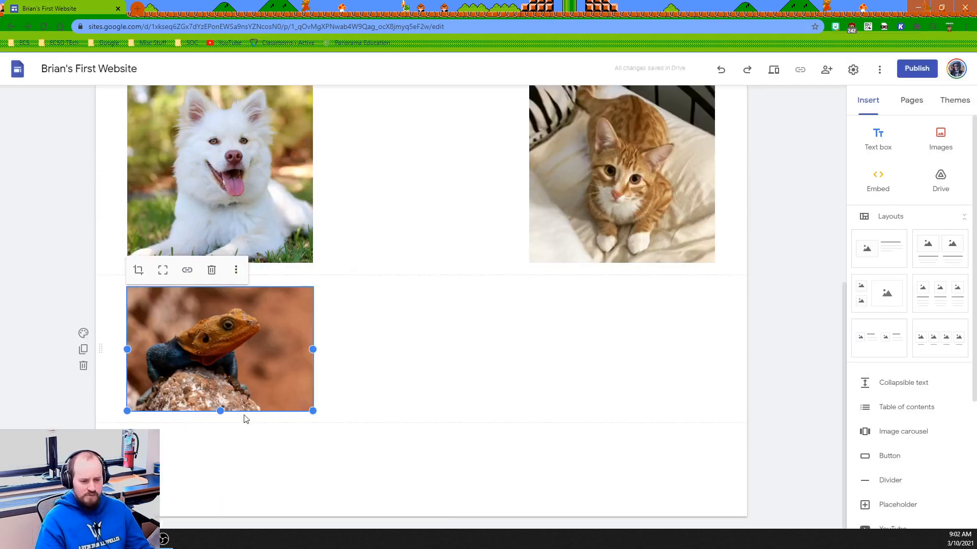
Move the lizard photo between the dog and cat photos and extend its height to match theirs
{"action": "left_click_drag", "start_coordinate": [230, 339], "coordinate": [385, 214]}
{"action": "left_click", "coordinate": [433, 338]}
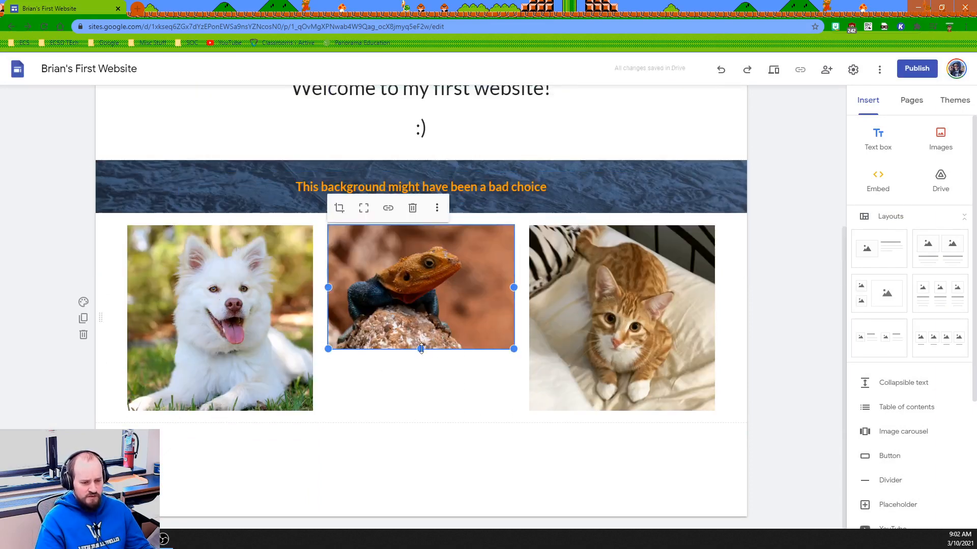
{"action": "left_click_drag", "start_coordinate": [421, 349], "coordinate": [420, 426]}
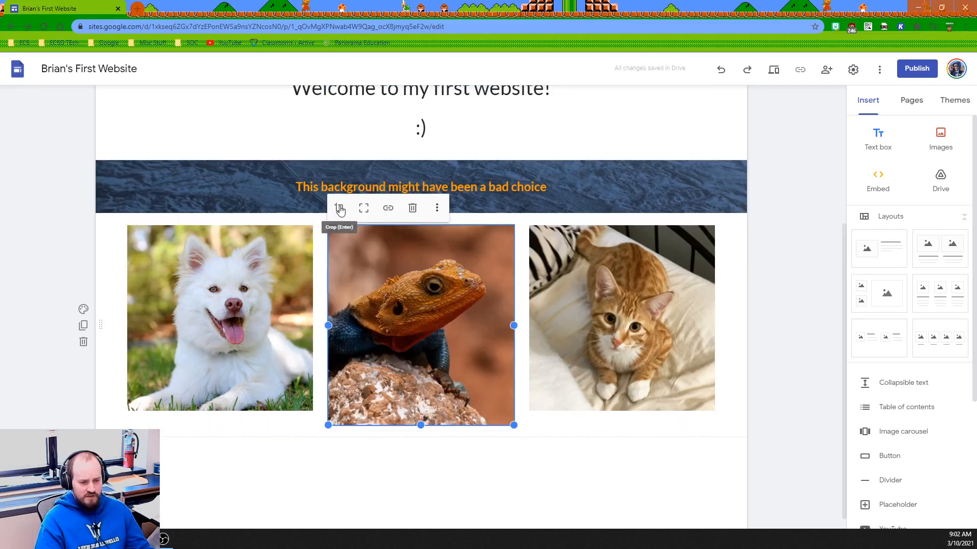
{"action": "left_click_drag", "start_coordinate": [423, 429], "coordinate": [426, 413]}
{"action": "left_click_drag", "start_coordinate": [363, 271], "coordinate": [355, 225]}
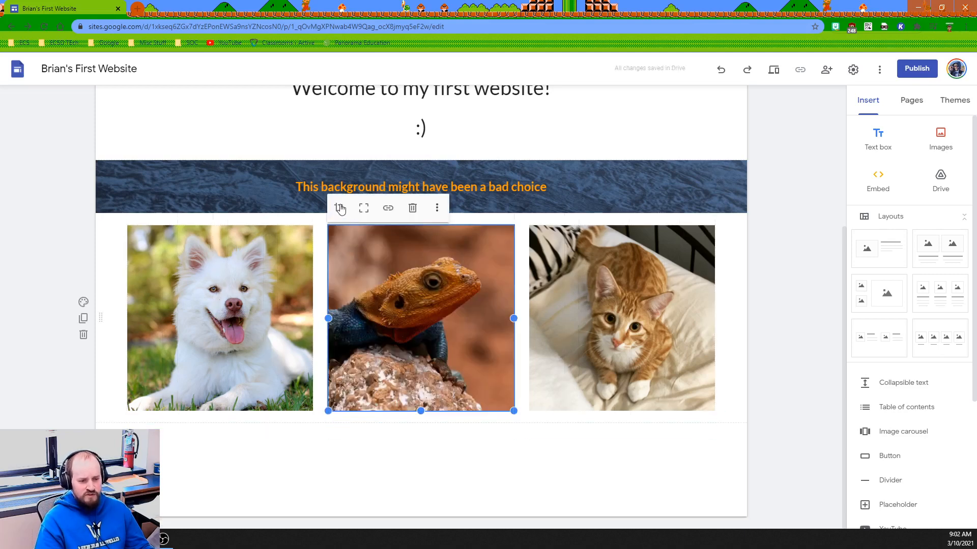
Uncrop the dog photo and extend its height again to match the lizard and cat photos
{"action": "left_click", "coordinate": [303, 231]}
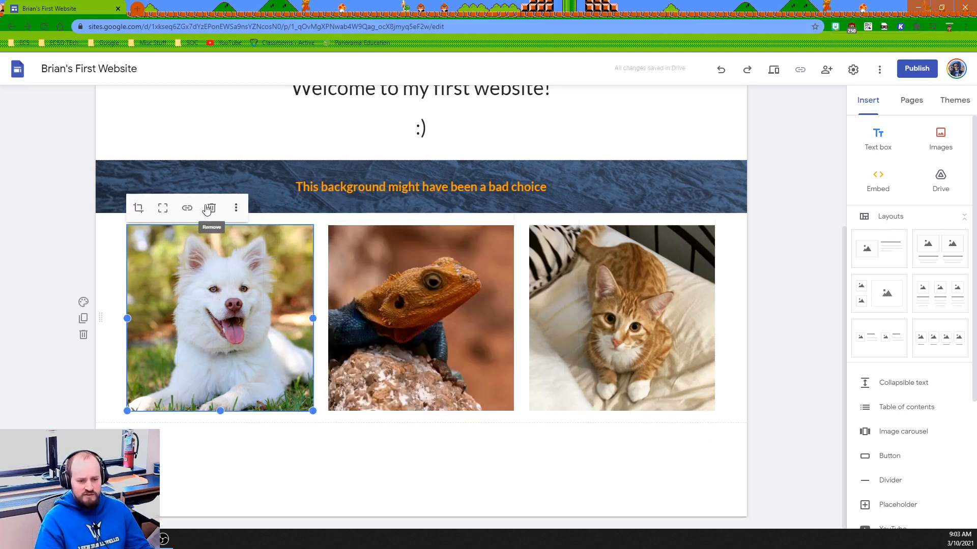
{"action": "left_click", "coordinate": [236, 208]}
{"action": "mouse_move", "coordinate": [235, 212]}
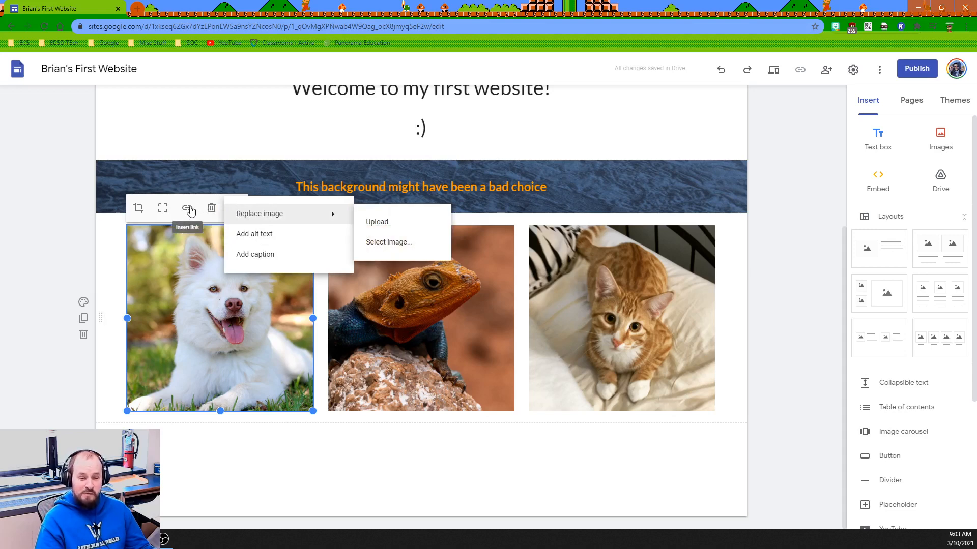
{"action": "left_click", "coordinate": [163, 213]}
{"action": "left_click", "coordinate": [163, 212]}
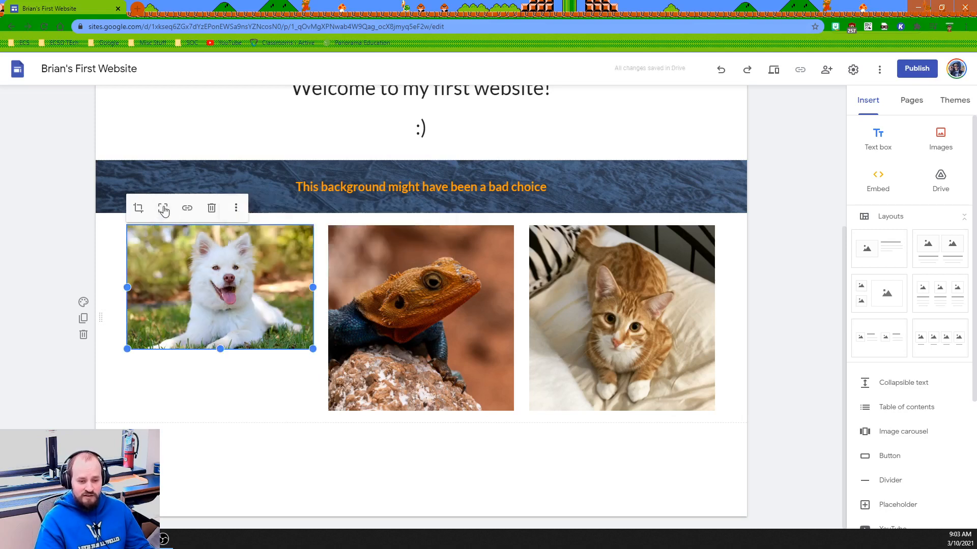
{"action": "left_click_drag", "start_coordinate": [223, 351], "coordinate": [220, 416]}
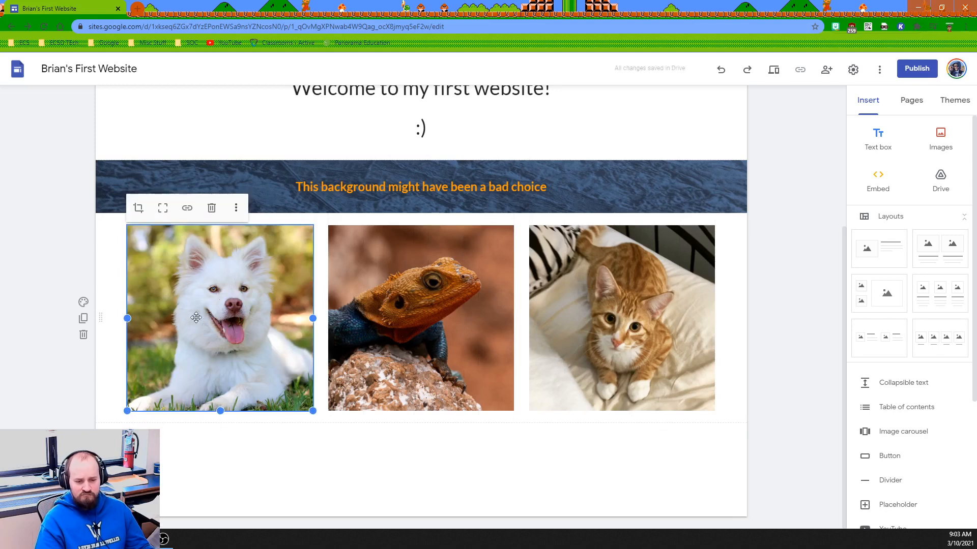
Adjust the dog photo's crop by shifting the image left within its frame, keeping the minimum zoom
{"action": "left_click", "coordinate": [140, 211]}
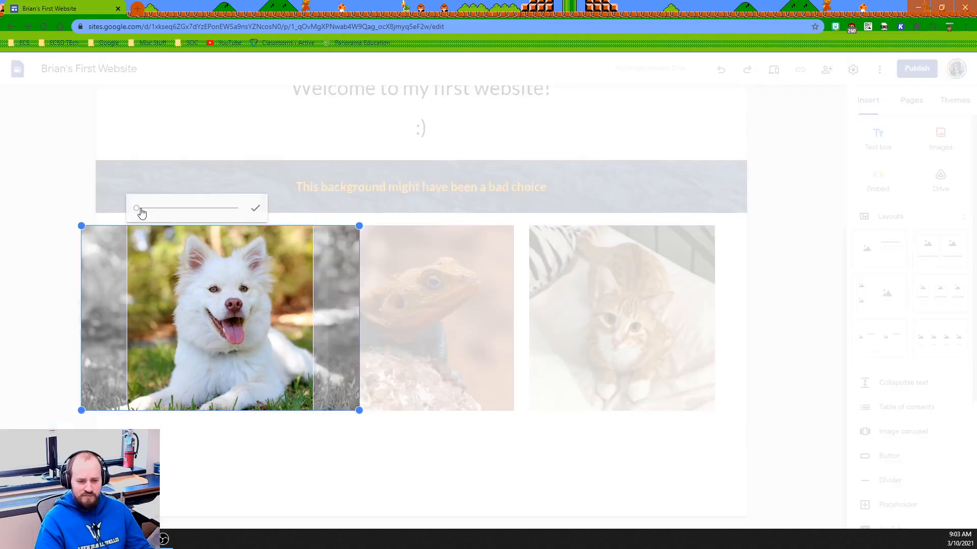
{"action": "left_click_drag", "start_coordinate": [277, 339], "coordinate": [240, 343]}
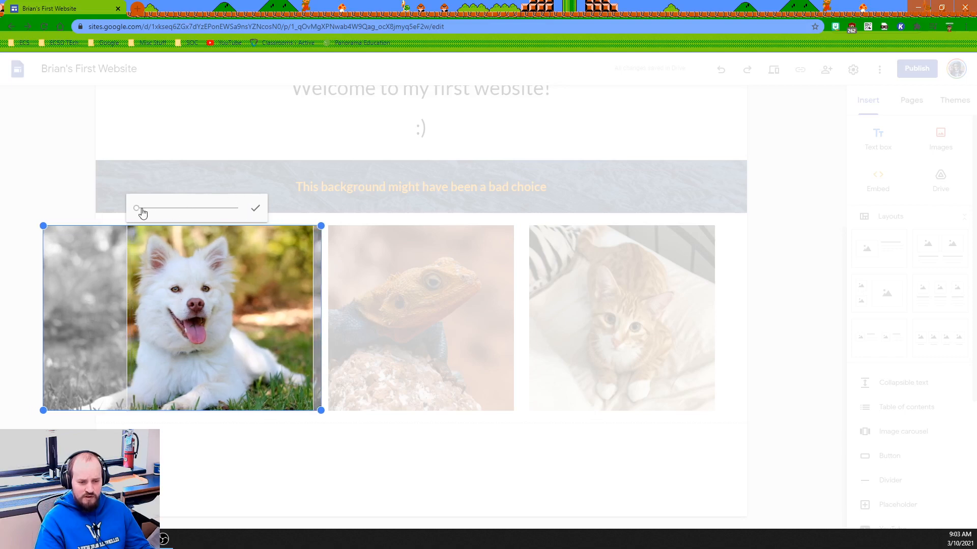
{"action": "mouse_move", "coordinate": [142, 212]}
{"action": "left_mouse_down"}
{"action": "mouse_move", "coordinate": [181, 212]}
{"action": "mouse_move", "coordinate": [136, 215]}
{"action": "left_mouse_up"}
{"action": "left_click", "coordinate": [255, 209]}
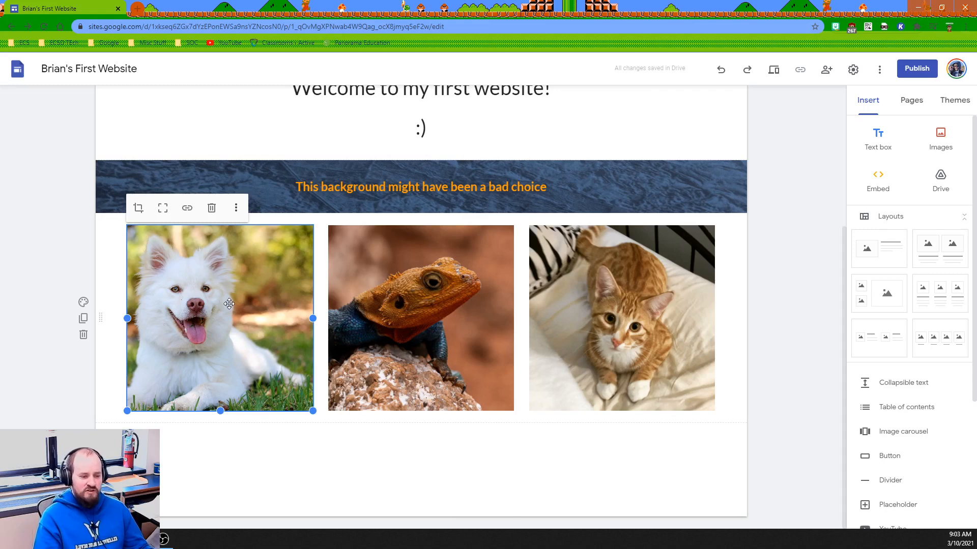
Crop the cat photo by zooming in slightly and shifting the image up so the kitten's face and paws fill the frame
{"action": "left_click", "coordinate": [641, 274]}
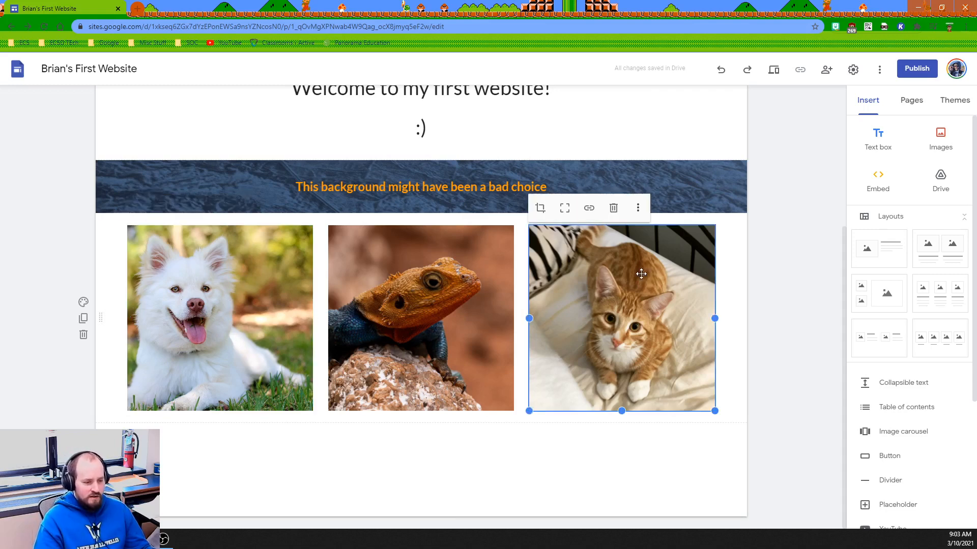
{"action": "left_click", "coordinate": [540, 209]}
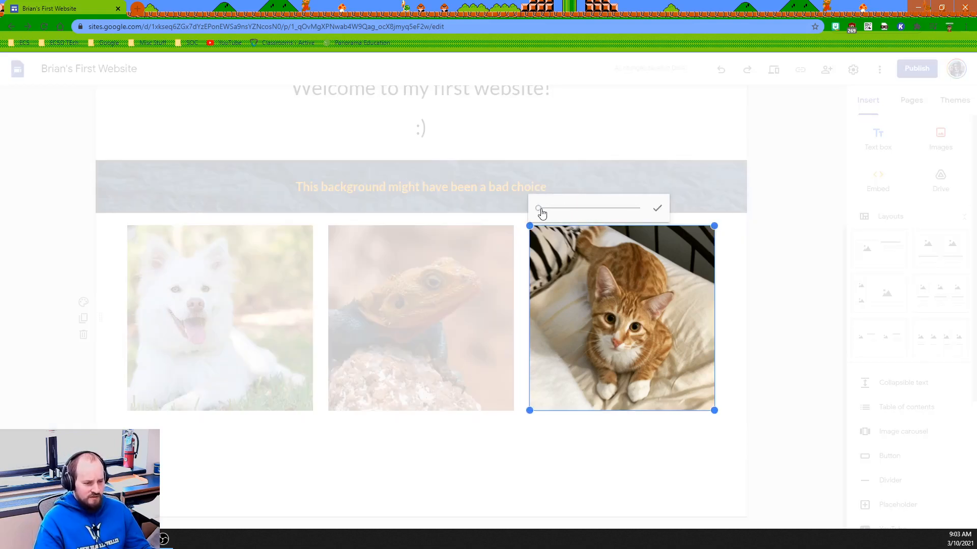
{"action": "left_click_drag", "start_coordinate": [538, 211], "coordinate": [544, 210]}
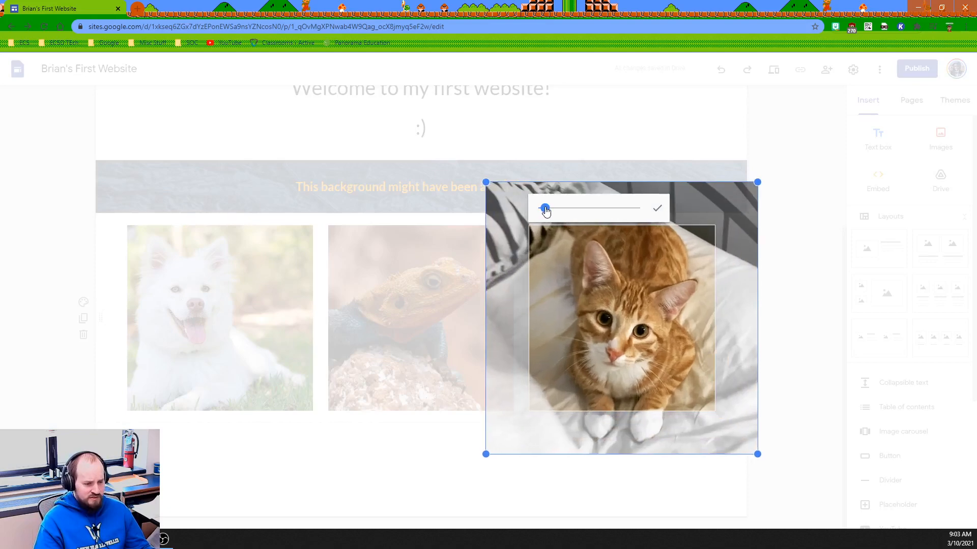
{"action": "left_click", "coordinate": [657, 208]}
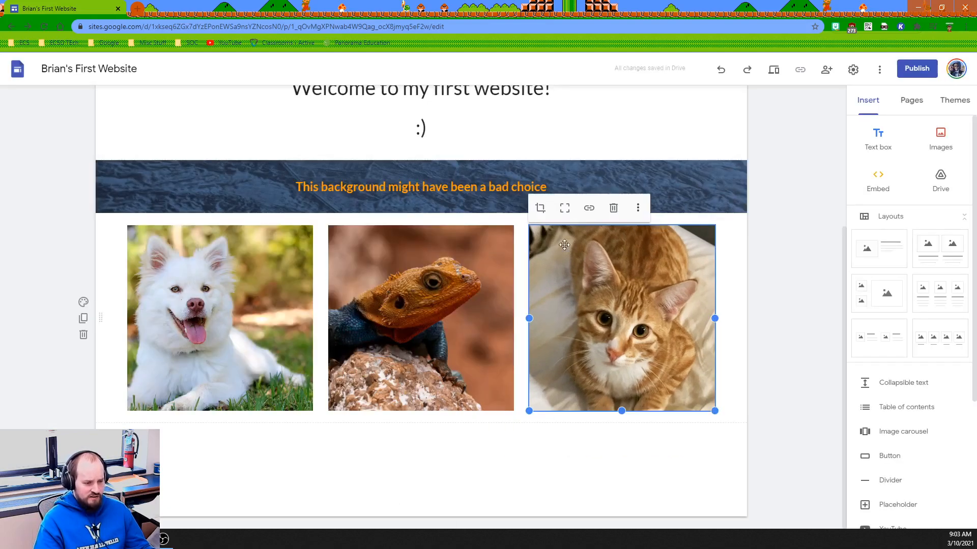
{"action": "left_click", "coordinate": [540, 208]}
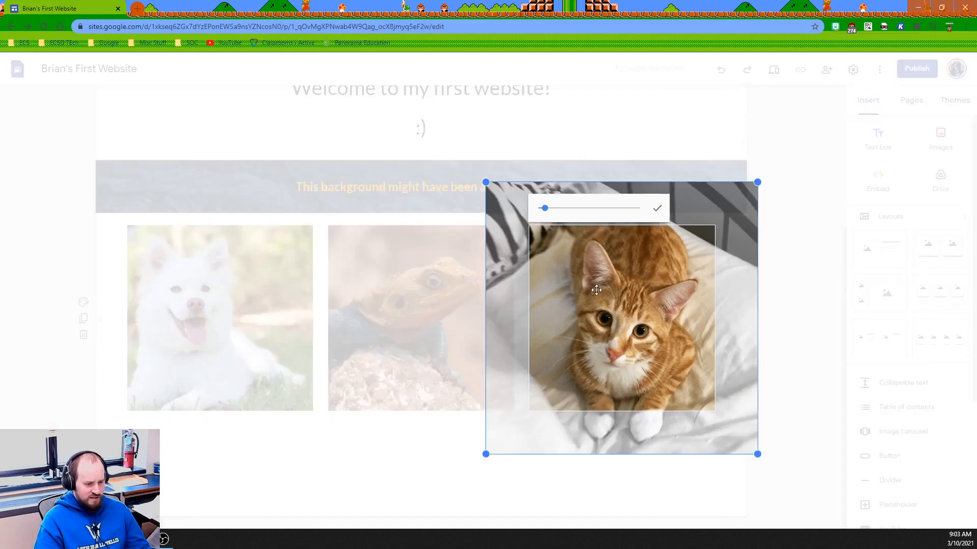
{"action": "left_click_drag", "start_coordinate": [597, 290], "coordinate": [591, 275]}
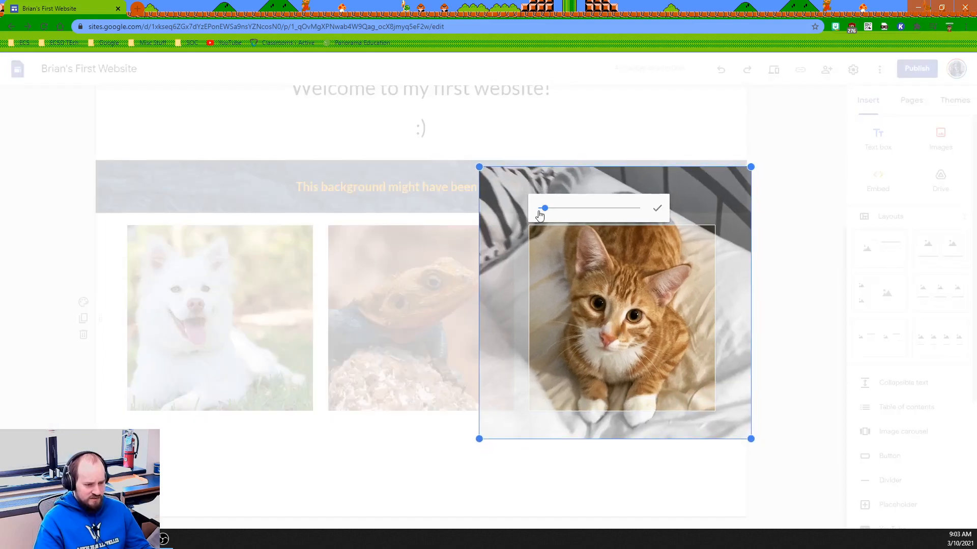
{"action": "left_click_drag", "start_coordinate": [540, 213], "coordinate": [543, 210]}
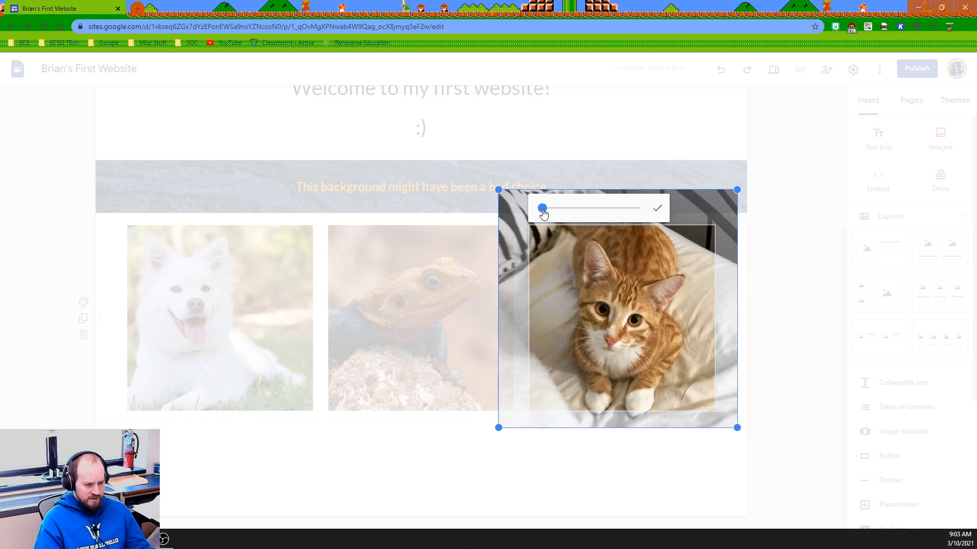
{"action": "left_click", "coordinate": [657, 208]}
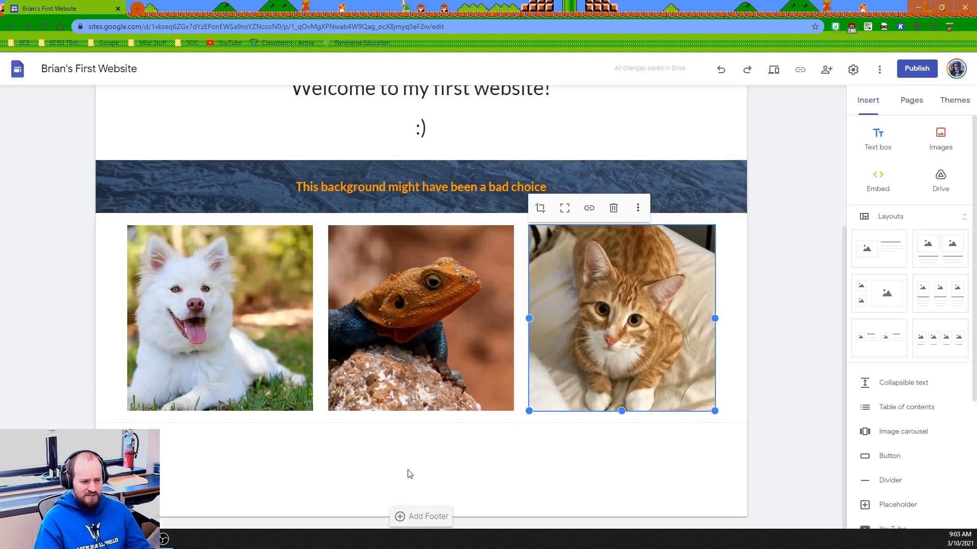
Crop the lizard photo by shifting the image right and zooming in slightly so its head and body fit the frame
{"action": "left_click", "coordinate": [405, 337]}
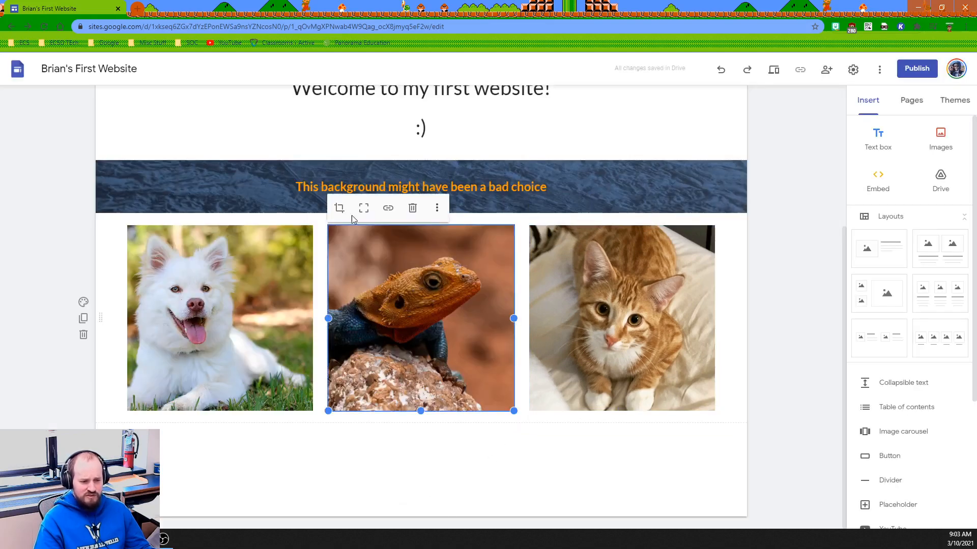
{"action": "left_click", "coordinate": [339, 208]}
{"action": "left_click_drag", "start_coordinate": [403, 275], "coordinate": [432, 292]}
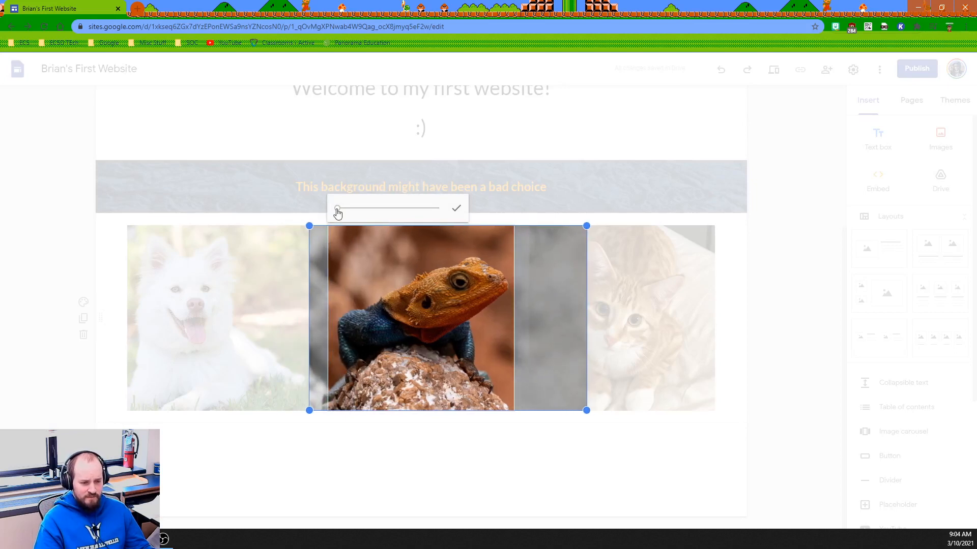
{"action": "left_click_drag", "start_coordinate": [338, 213], "coordinate": [340, 213]}
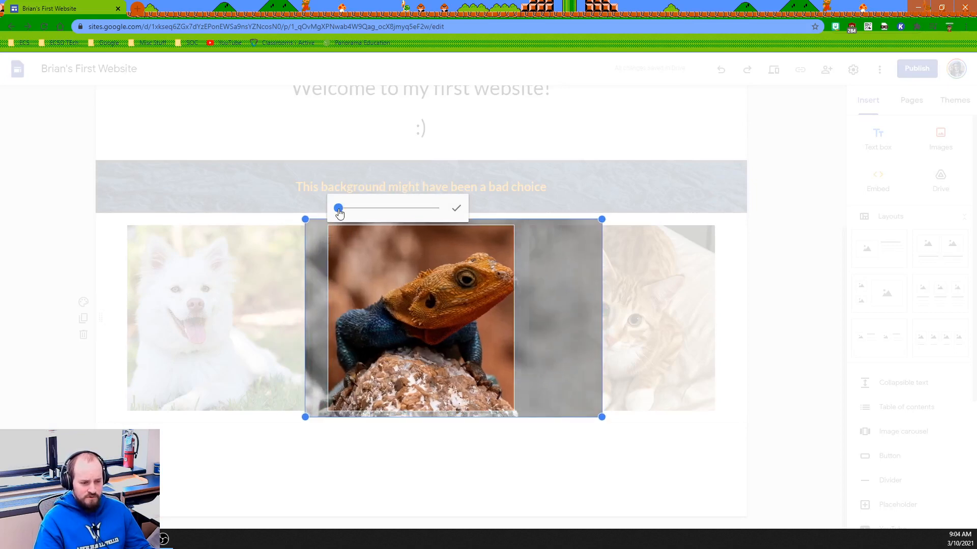
{"action": "left_click_drag", "start_coordinate": [418, 309], "coordinate": [414, 309]}
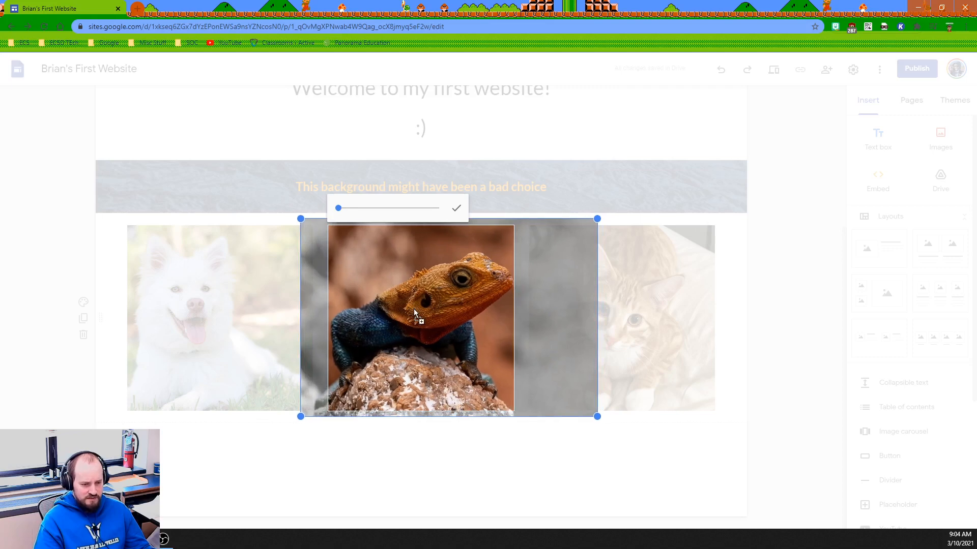
{"action": "left_click", "coordinate": [456, 210]}
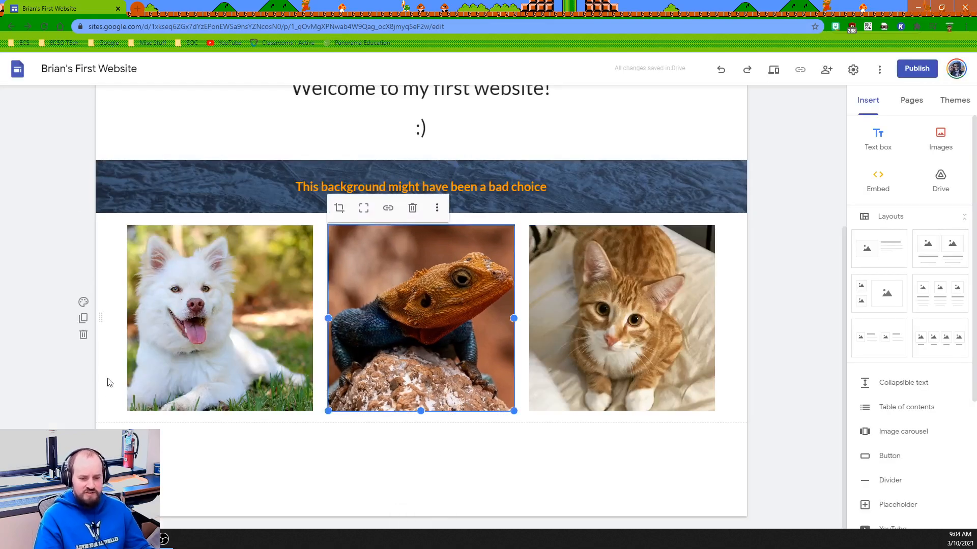
{"action": "scroll", "coordinate": [539, 390], "scroll_direction": "up", "scroll_amount": 3}
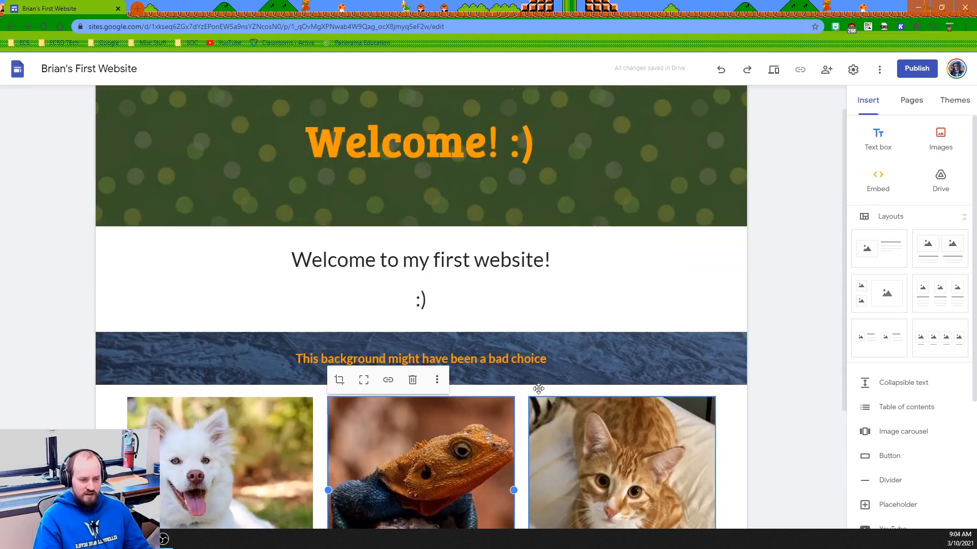
{"action": "scroll", "coordinate": [767, 314], "scroll_direction": "down", "scroll_amount": 1}
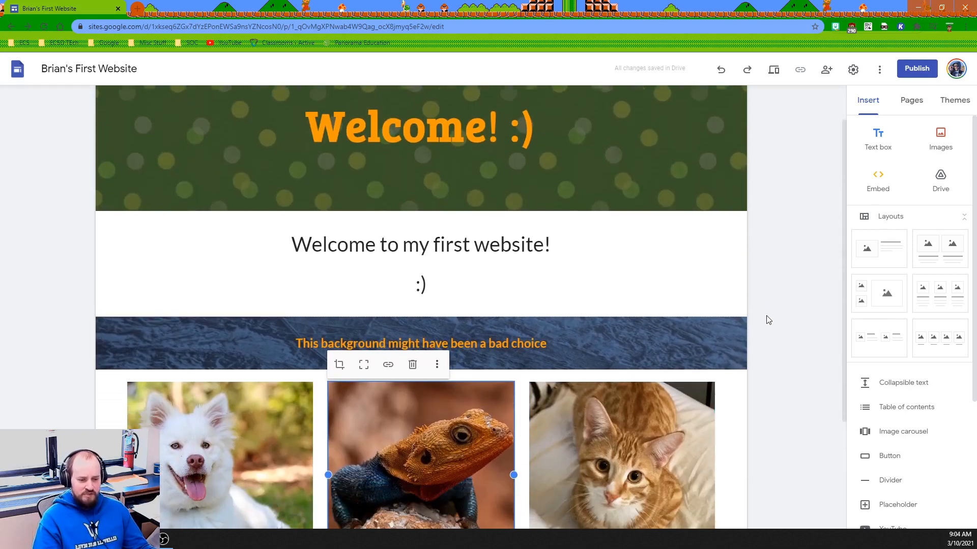
{"action": "left_click", "coordinate": [768, 320]}
{"action": "scroll", "coordinate": [768, 320], "scroll_direction": "down", "scroll_amount": 3}
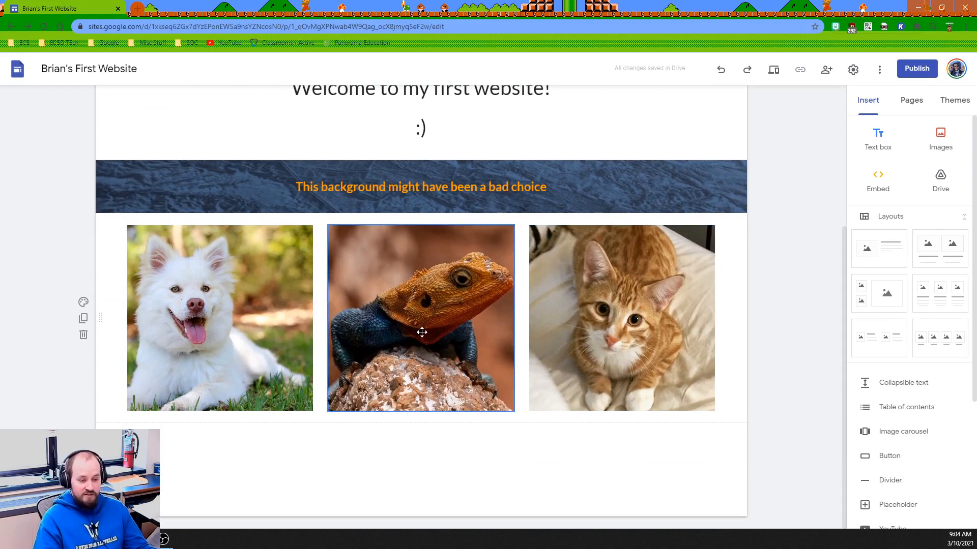
{"action": "scroll", "coordinate": [421, 332], "scroll_direction": "up", "scroll_amount": 4}
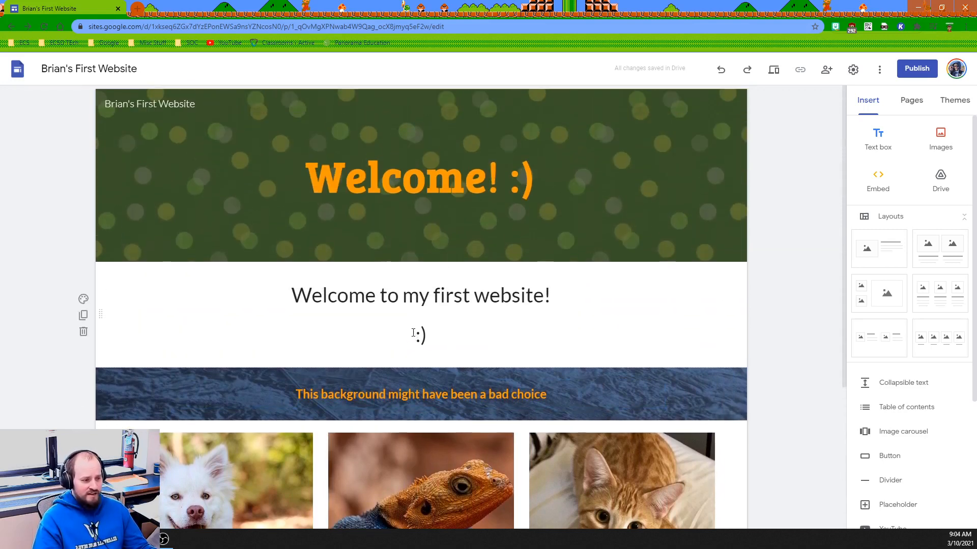
{"action": "scroll", "coordinate": [413, 332], "scroll_direction": "down", "scroll_amount": 4}
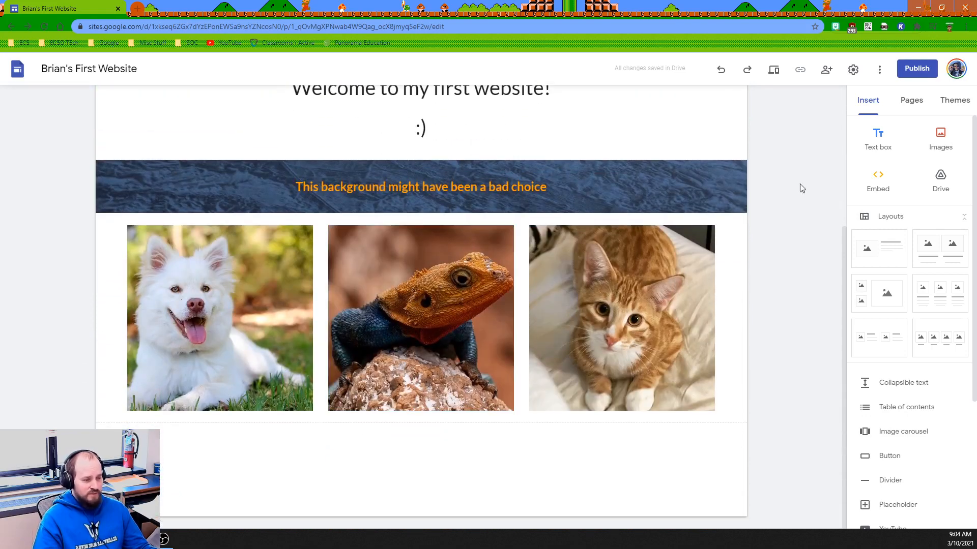
{"action": "left_click", "coordinate": [879, 182]}
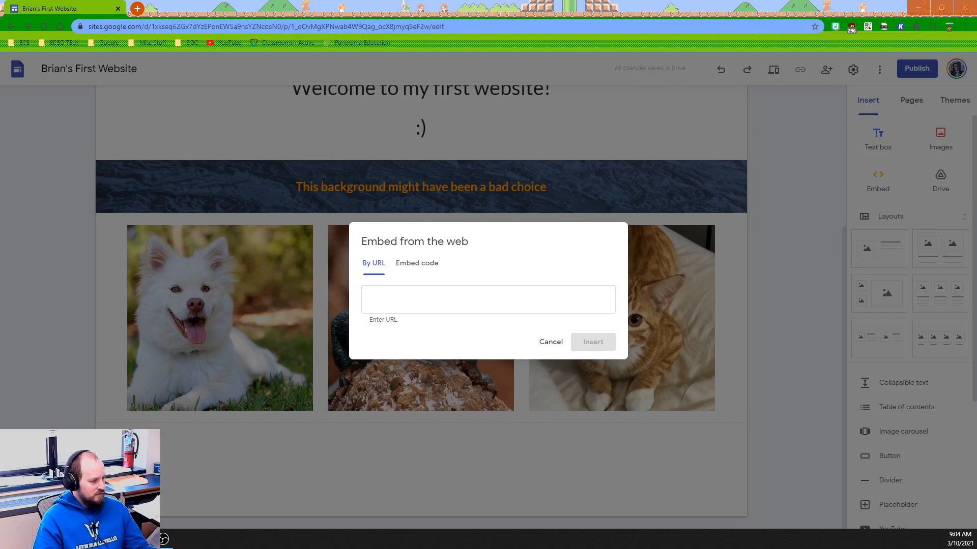
{"action": "left_click", "coordinate": [407, 299]}
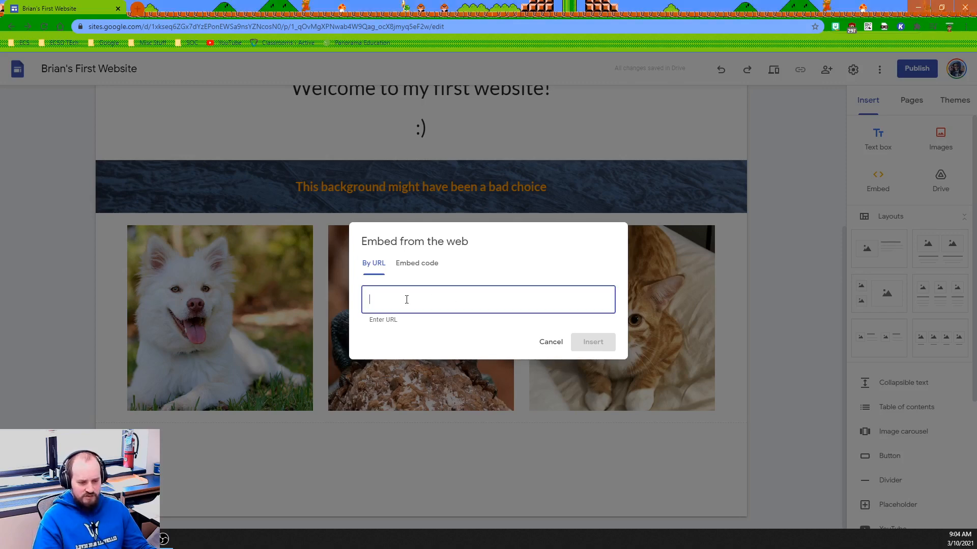
{"action": "right_click", "coordinate": [406, 300]}
{"action": "left_click", "coordinate": [432, 377]}
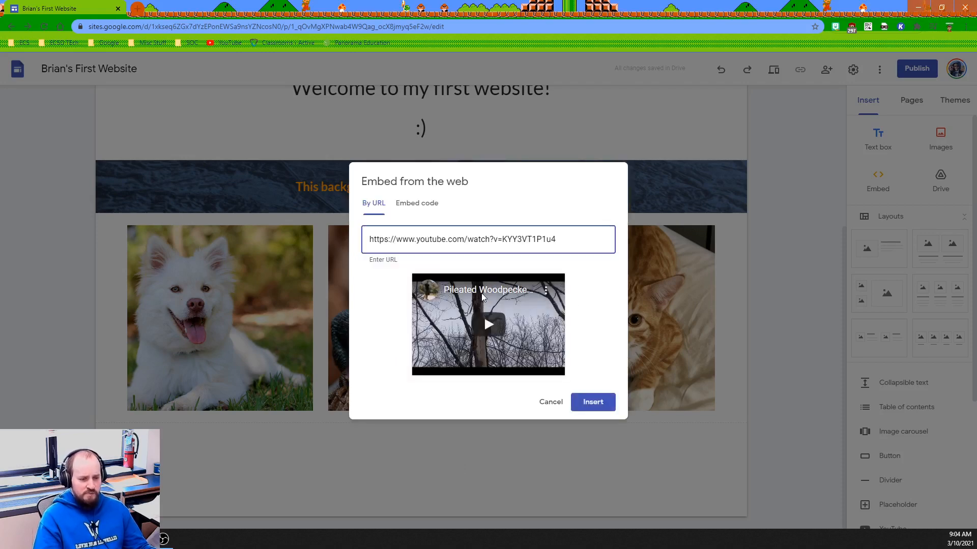
{"action": "left_click", "coordinate": [590, 403]}
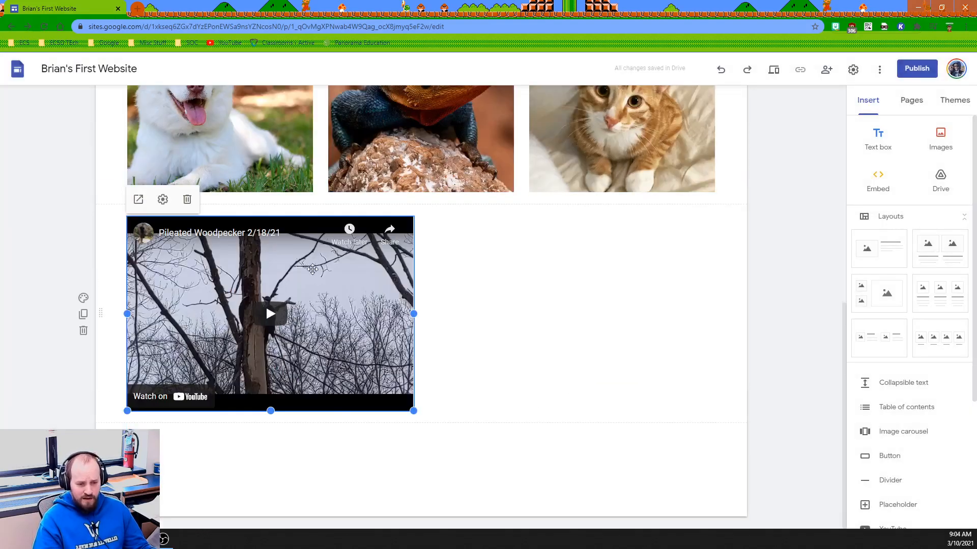
Center the woodpecker video, widen it to span the full content width, and increase its height so the picture fills the frame
{"action": "left_click_drag", "start_coordinate": [312, 270], "coordinate": [444, 275]}
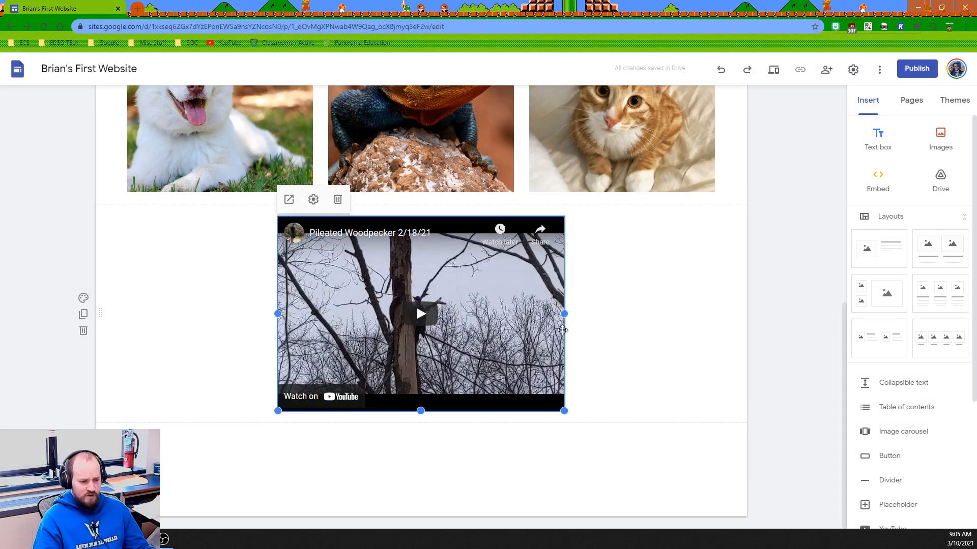
{"action": "left_click_drag", "start_coordinate": [563, 314], "coordinate": [696, 323]}
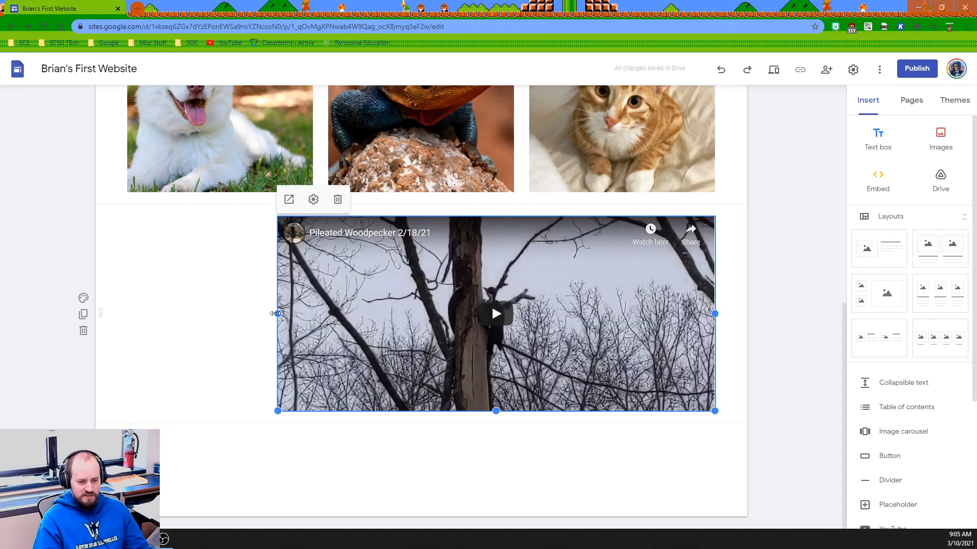
{"action": "left_click_drag", "start_coordinate": [275, 314], "coordinate": [112, 310]}
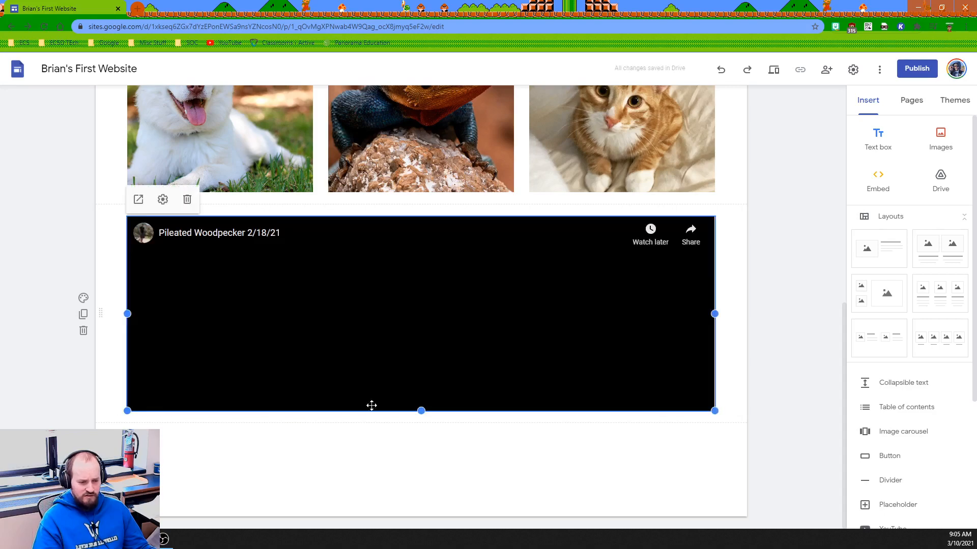
{"action": "left_click_drag", "start_coordinate": [421, 412], "coordinate": [430, 518]}
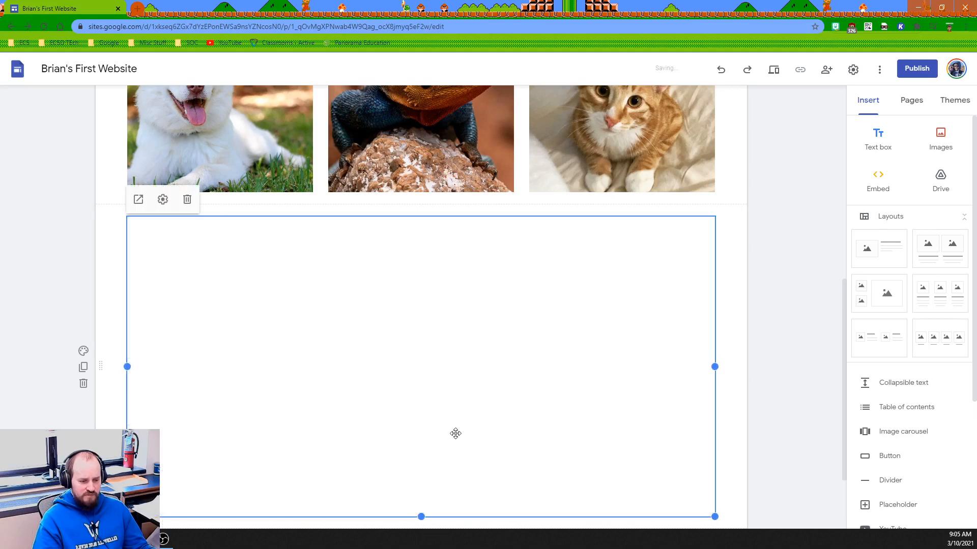
{"action": "scroll", "coordinate": [455, 433], "scroll_direction": "down", "scroll_amount": 2}
{"action": "left_click_drag", "start_coordinate": [420, 414], "coordinate": [430, 461]}
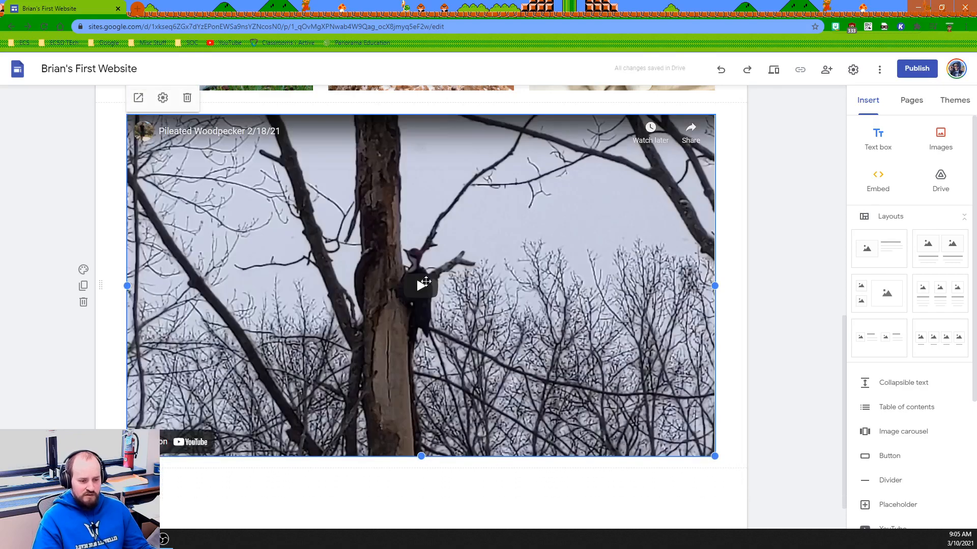
Review the page and preview the site, playing and pausing the embedded woodpecker video before returning to the editor
{"action": "scroll", "coordinate": [704, 340], "scroll_direction": "up", "scroll_amount": 8}
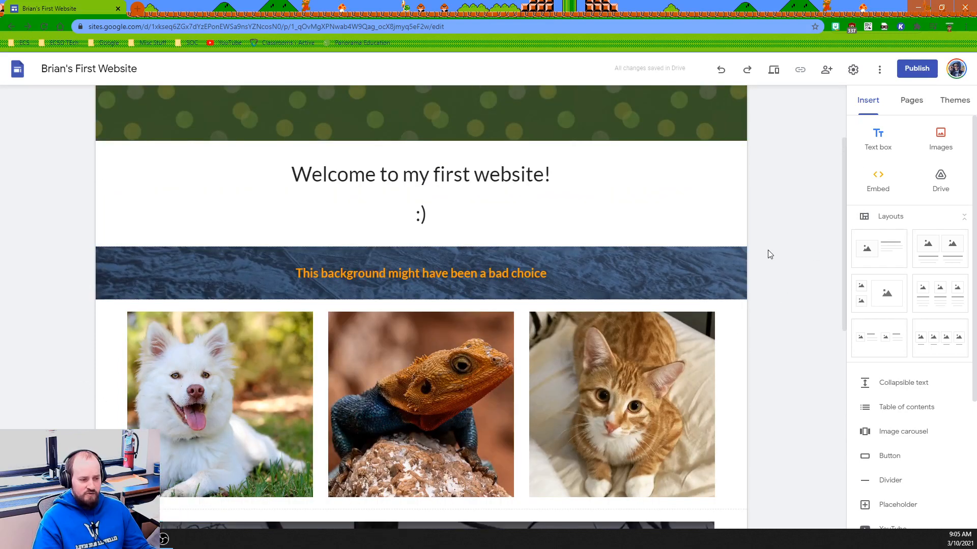
{"action": "scroll", "coordinate": [761, 275], "scroll_direction": "down", "scroll_amount": 8}
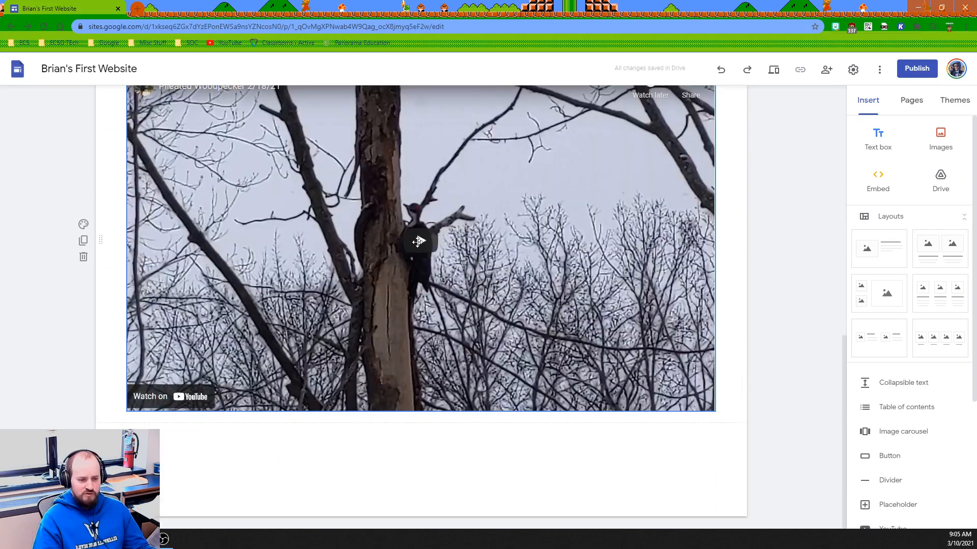
{"action": "scroll", "coordinate": [517, 303], "scroll_direction": "up", "scroll_amount": 8}
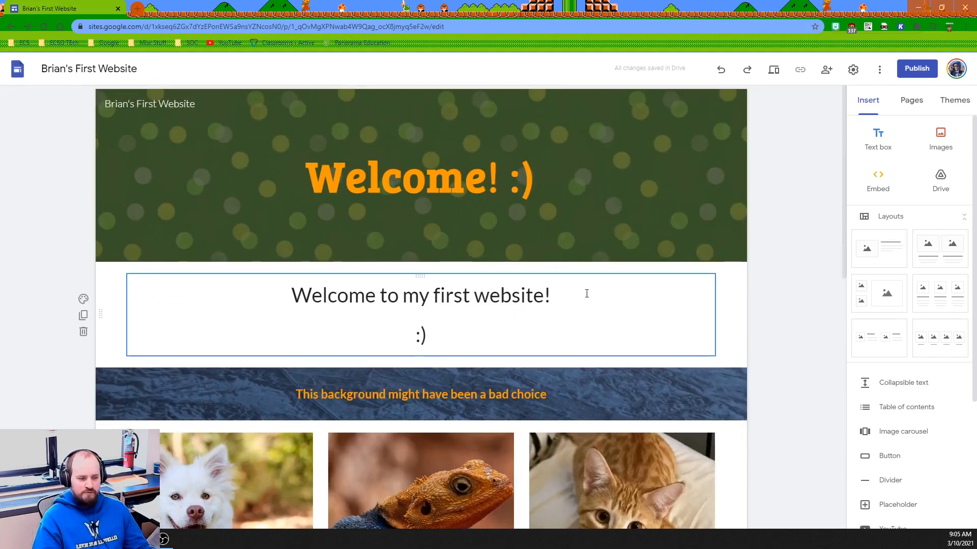
{"action": "left_click", "coordinate": [774, 73]}
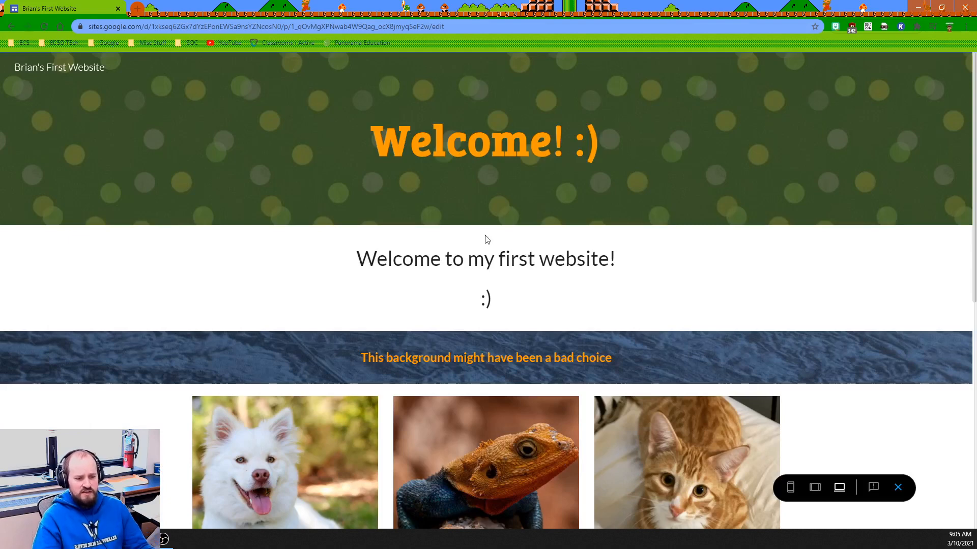
{"action": "scroll", "coordinate": [235, 286], "scroll_direction": "down", "scroll_amount": 4}
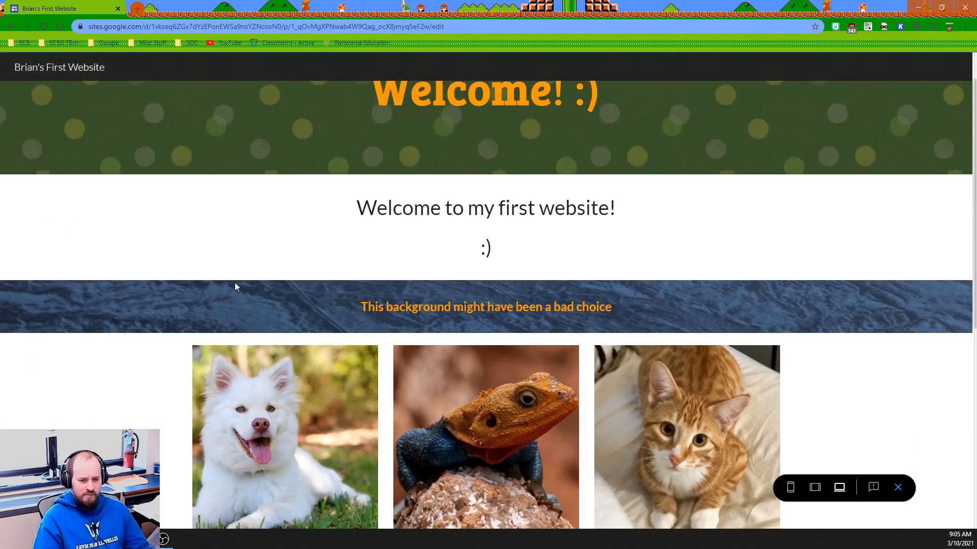
{"action": "scroll", "coordinate": [550, 299], "scroll_direction": "down", "scroll_amount": 4}
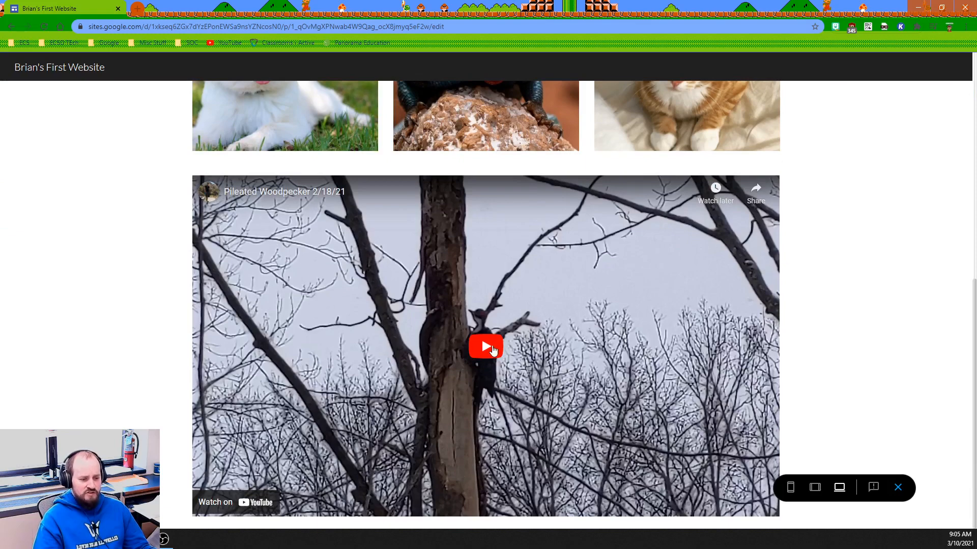
{"action": "left_click", "coordinate": [492, 348]}
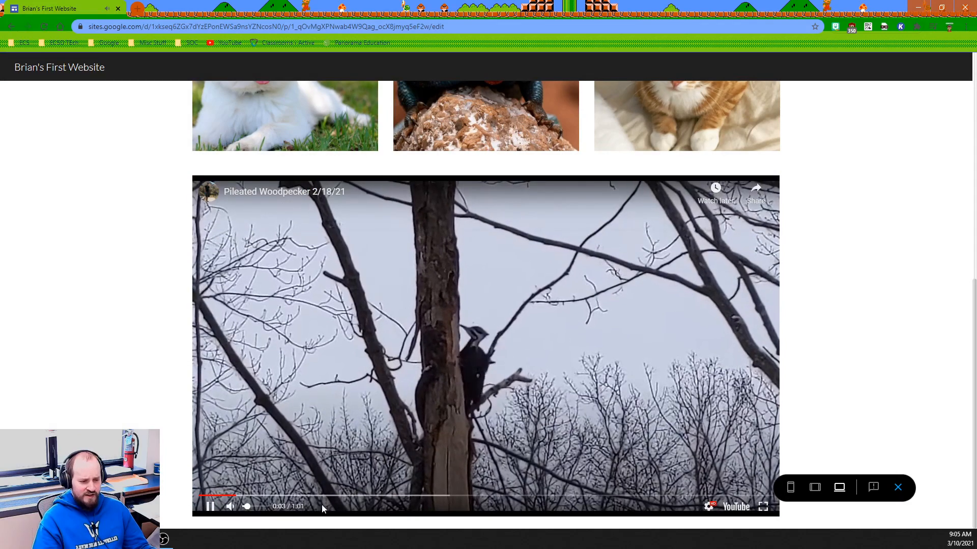
{"action": "left_click", "coordinate": [379, 361]}
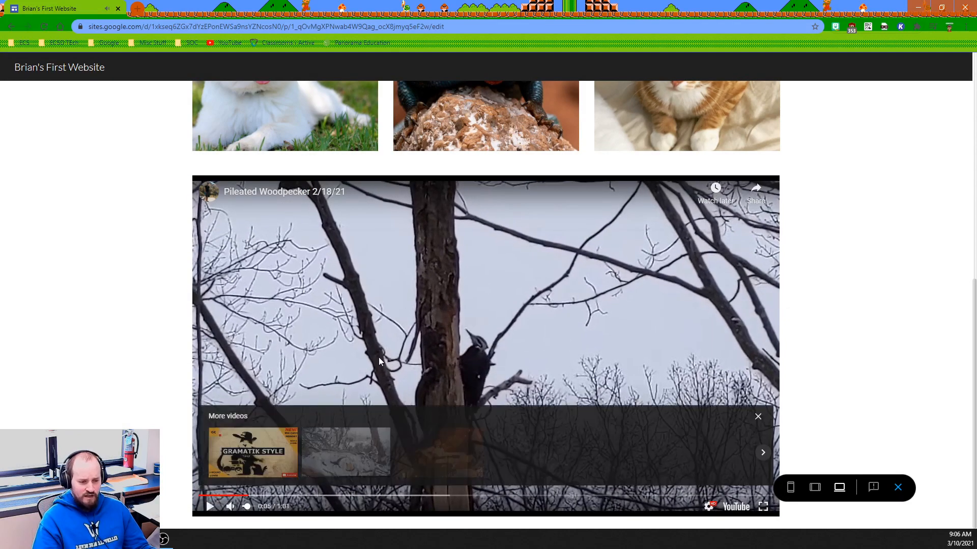
{"action": "scroll", "coordinate": [379, 358], "scroll_direction": "up", "scroll_amount": 5}
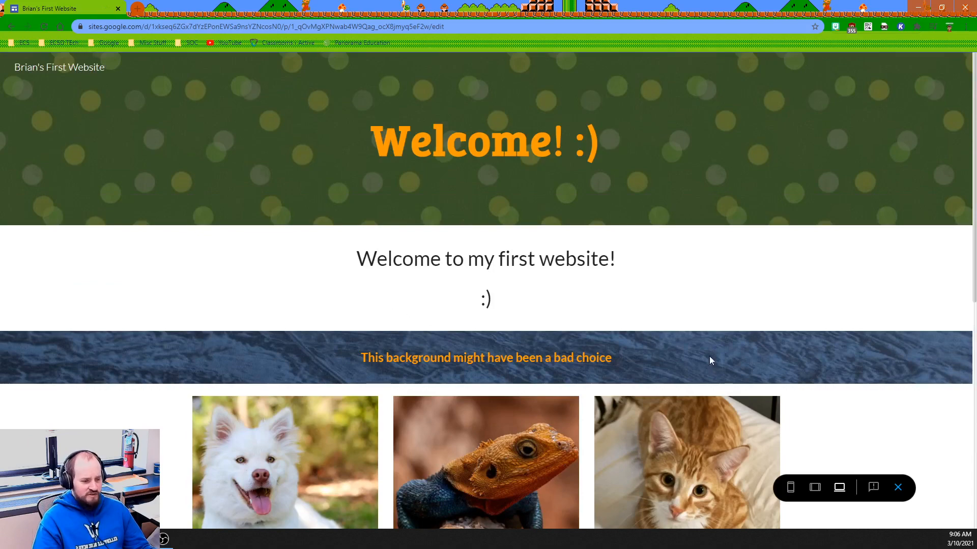
{"action": "left_click", "coordinate": [898, 487]}
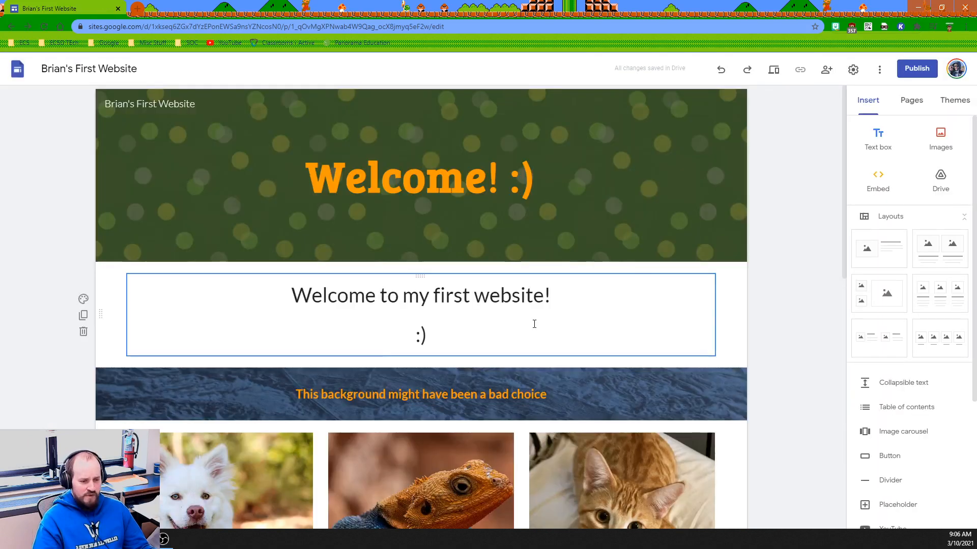
Open the Google Drive file picker for inserting content, then close it without choosing a file
{"action": "scroll", "coordinate": [534, 323], "scroll_direction": "down", "scroll_amount": 8}
{"action": "scroll", "coordinate": [534, 323], "scroll_direction": "down", "scroll_amount": 2}
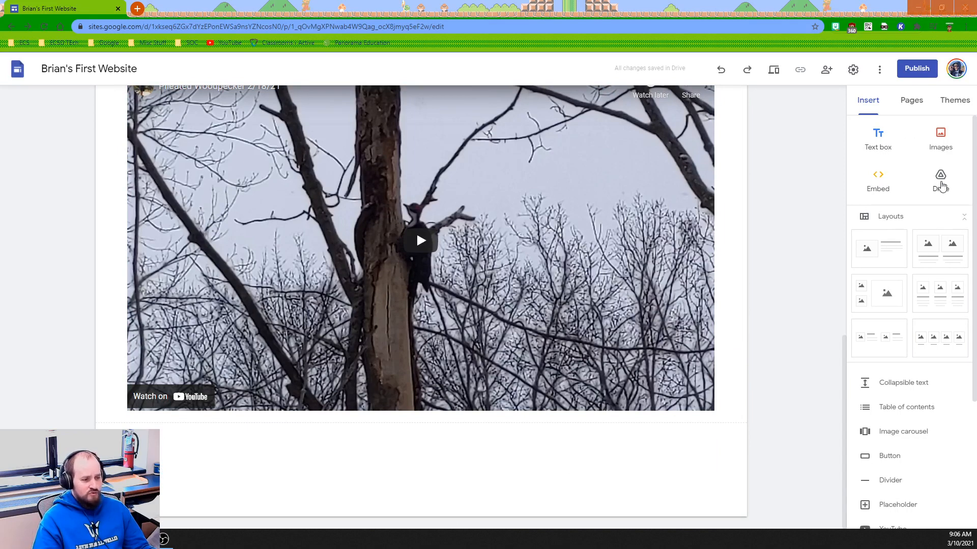
{"action": "left_click", "coordinate": [941, 182]}
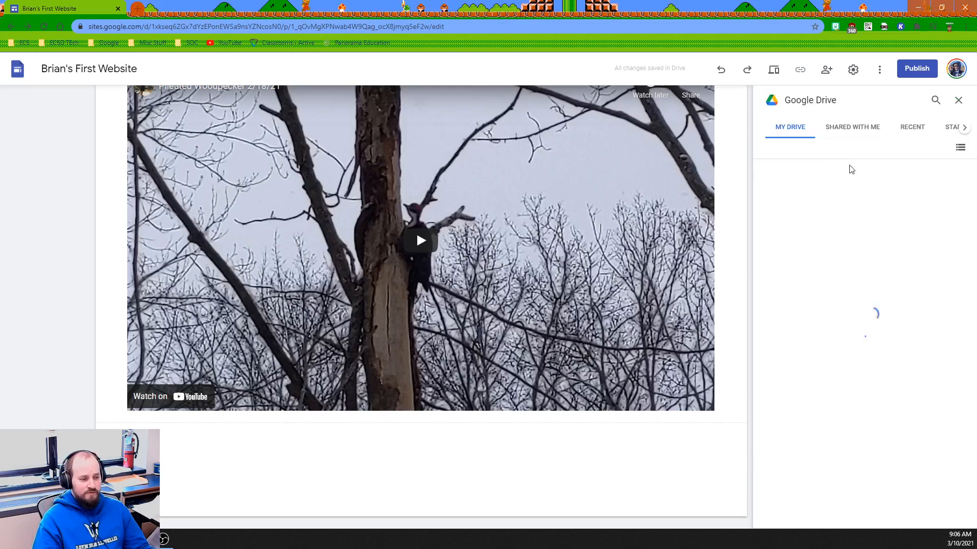
{"action": "left_click", "coordinate": [959, 100]}
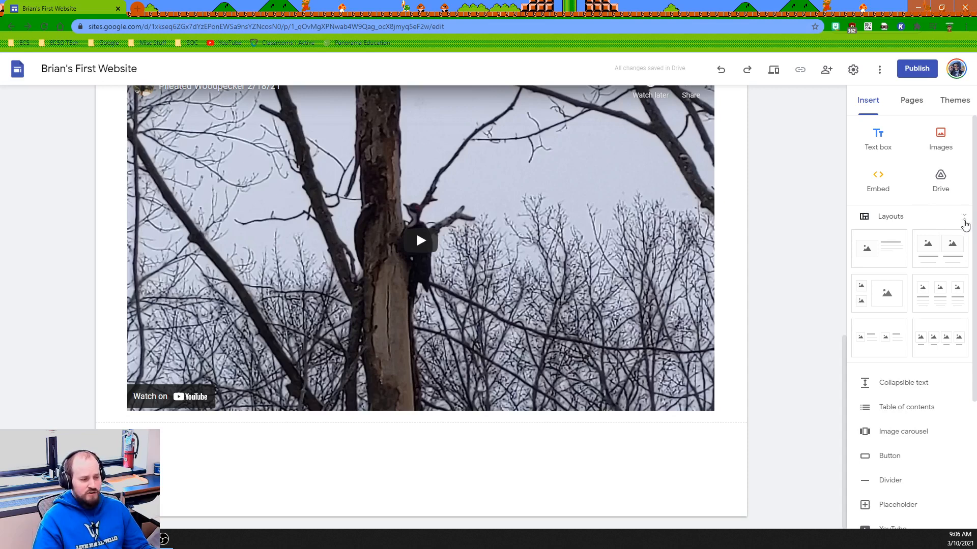
Insert a collapsible text block below the video with the heading "This is the heading for collapsible text"
{"action": "left_click", "coordinate": [964, 218]}
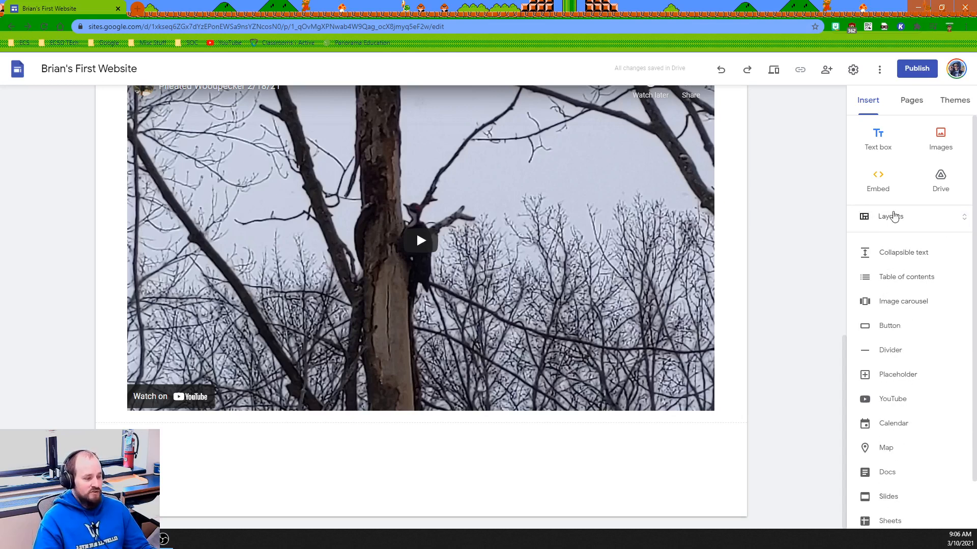
{"action": "scroll", "coordinate": [887, 229], "scroll_direction": "down", "scroll_amount": 1}
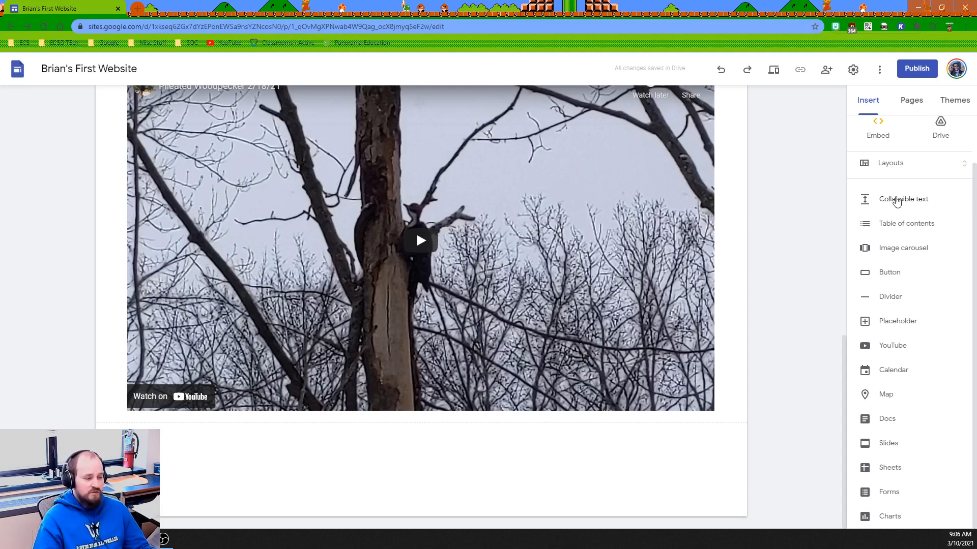
{"action": "left_click", "coordinate": [897, 202]}
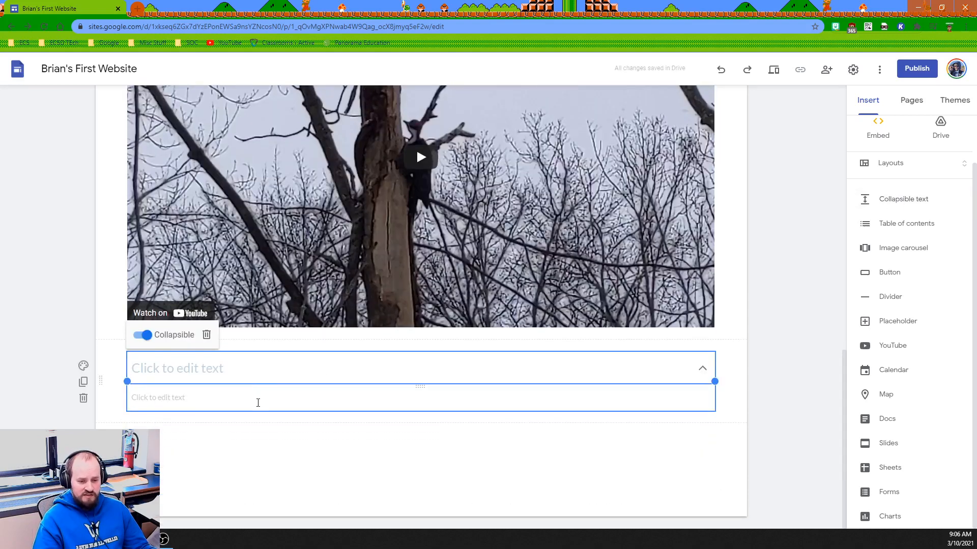
{"action": "left_click", "coordinate": [242, 379]}
{"action": "type", "text": "Th"}
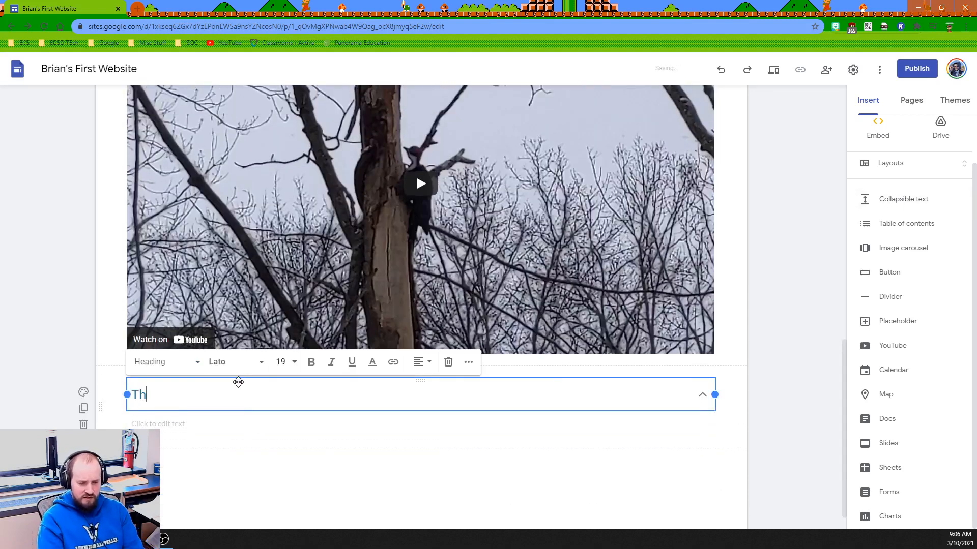
{"action": "key", "text": "BackSpace"}
{"action": "key", "text": "BackSpace"}
{"action": "key", "text": "BackSpace"}
{"action": "key", "text": "BackSpace"}
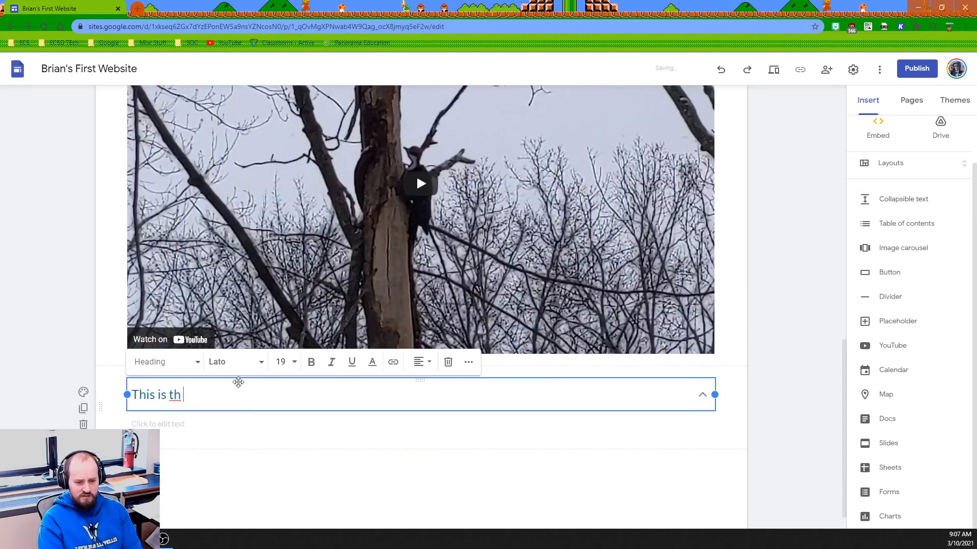
{"action": "type", "text": "e heading for collapsible text"}
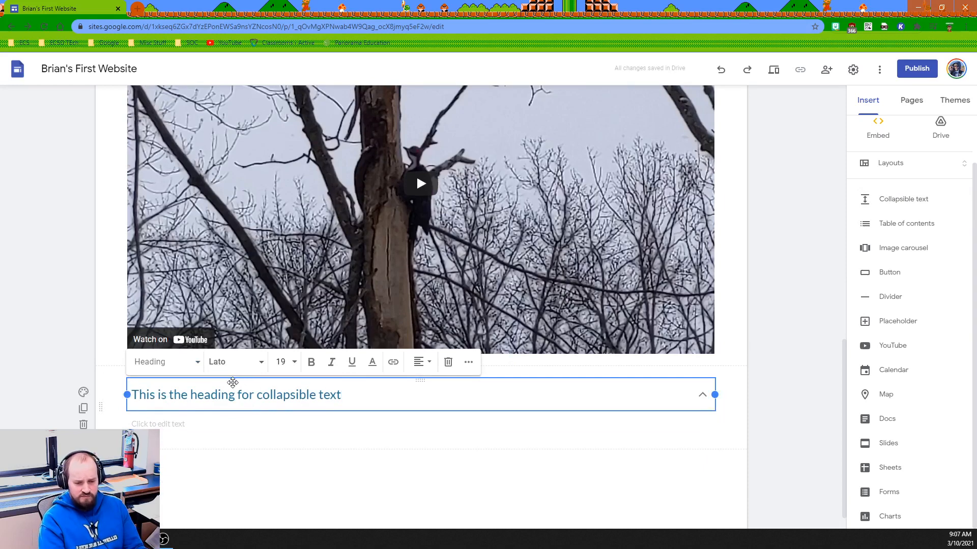
Enter "This is the text inside of it" as the collapsible block's body text and deselect the block
{"action": "left_click", "coordinate": [210, 425]}
{"action": "type", "text": "This is t"}
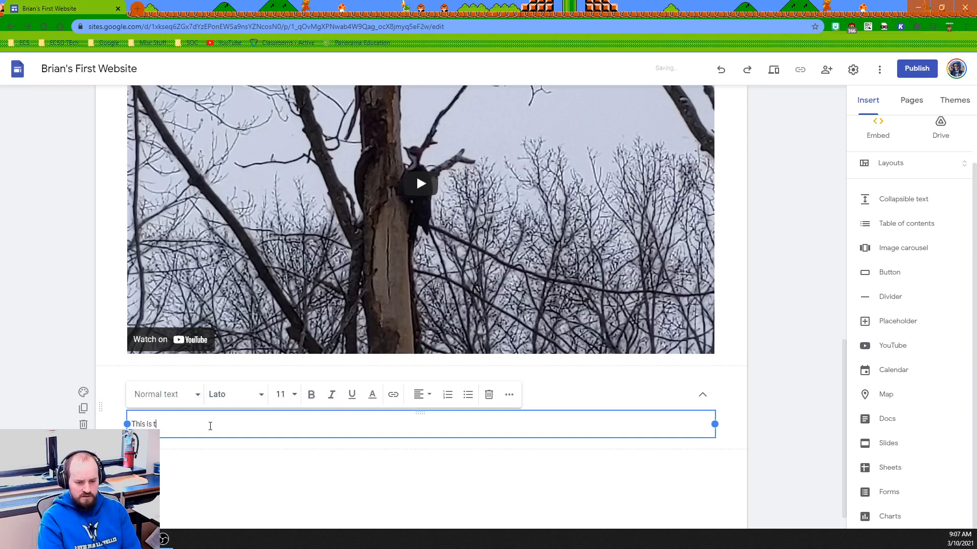
{"action": "type", "text": "he text inside of t"}
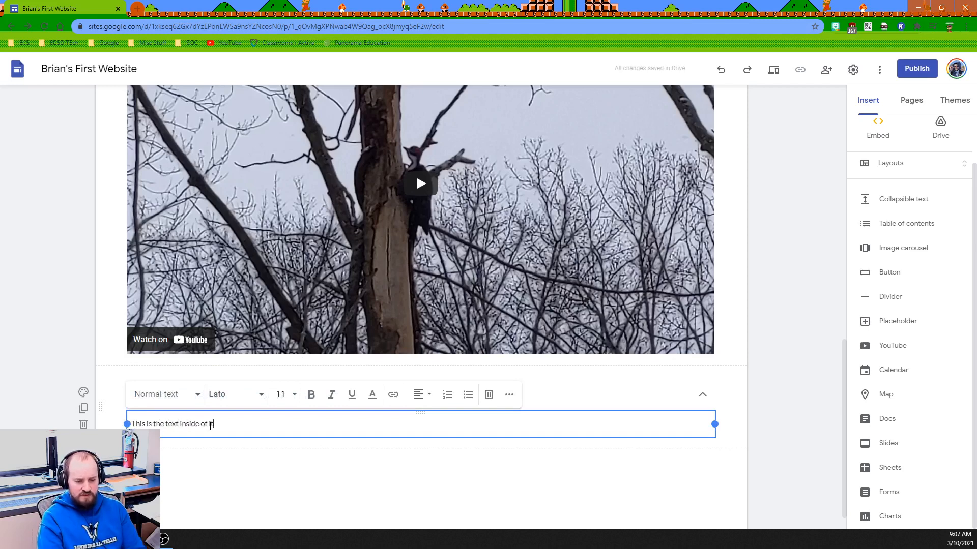
{"action": "left_click", "coordinate": [74, 349]}
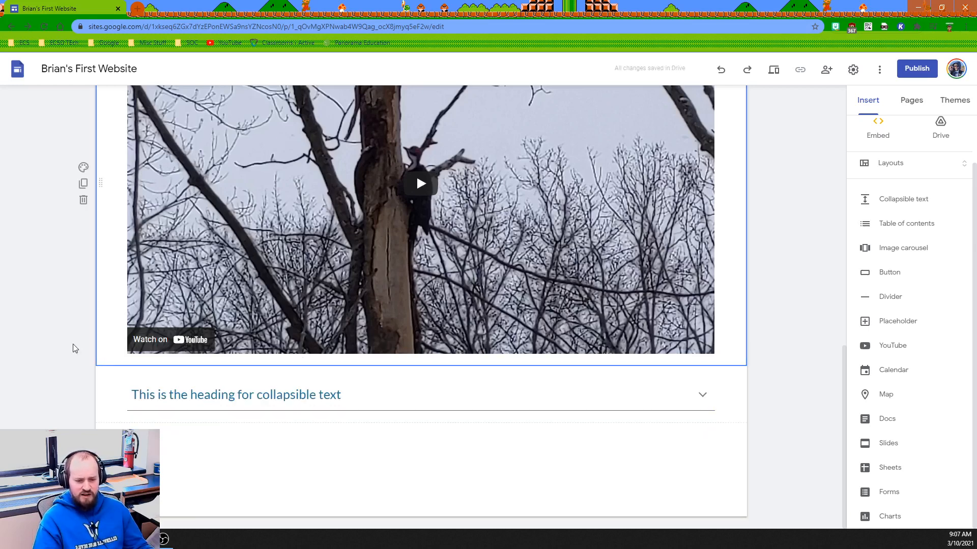
Test the collapsible text block by expanding and collapsing its body, leaving it collapsed
{"action": "left_click", "coordinate": [702, 395]}
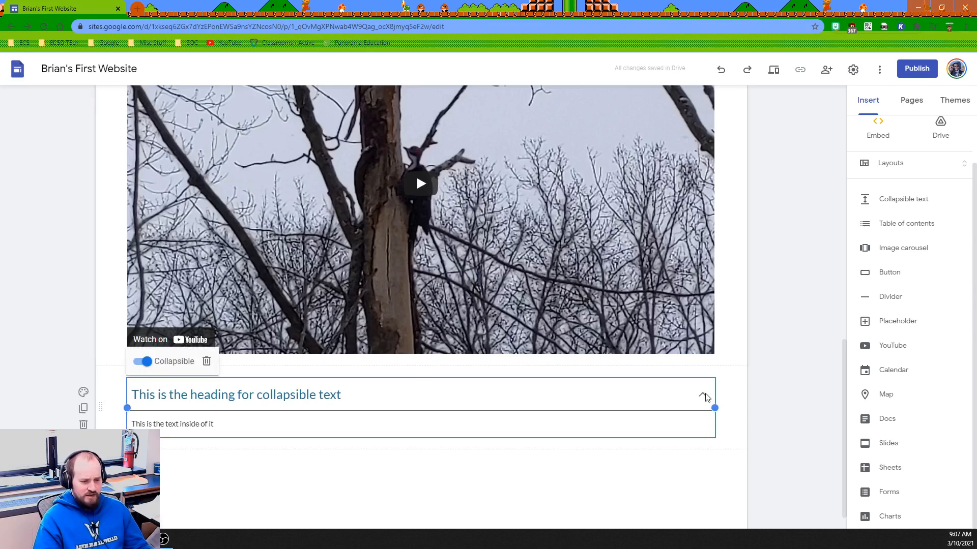
{"action": "left_click", "coordinate": [703, 395]}
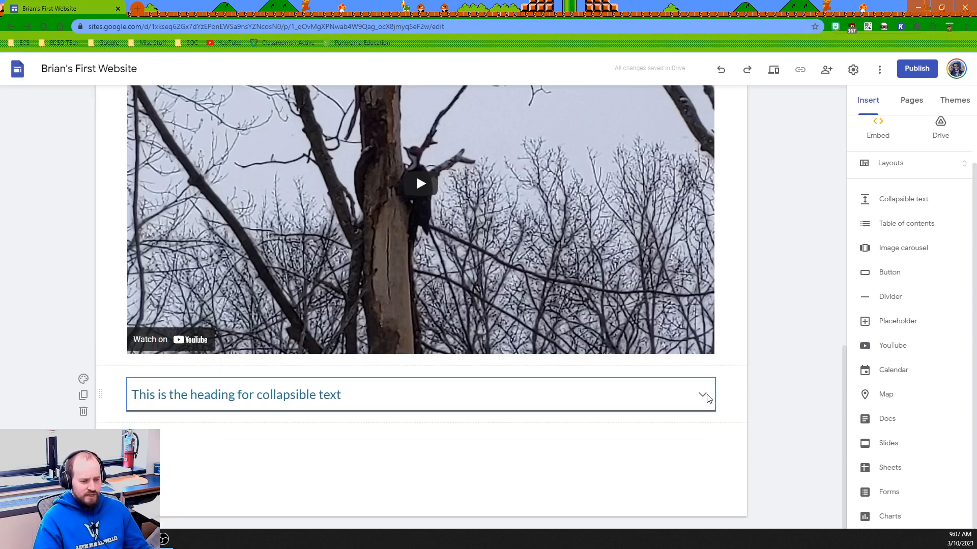
{"action": "left_click", "coordinate": [702, 395]}
{"action": "left_click", "coordinate": [762, 374]}
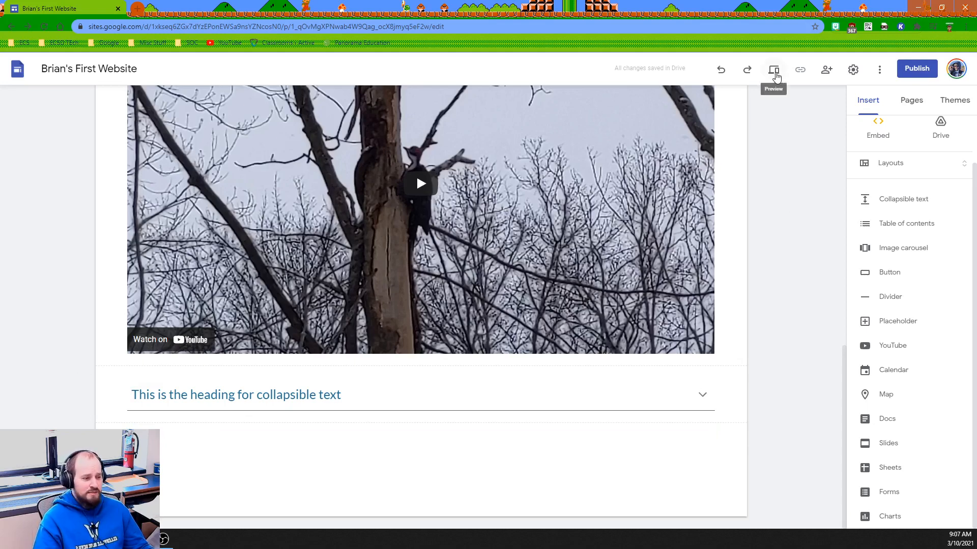
Preview the site down to the collapsible text block, test expanding and collapsing it, and exit the preview
{"action": "left_click", "coordinate": [774, 71]}
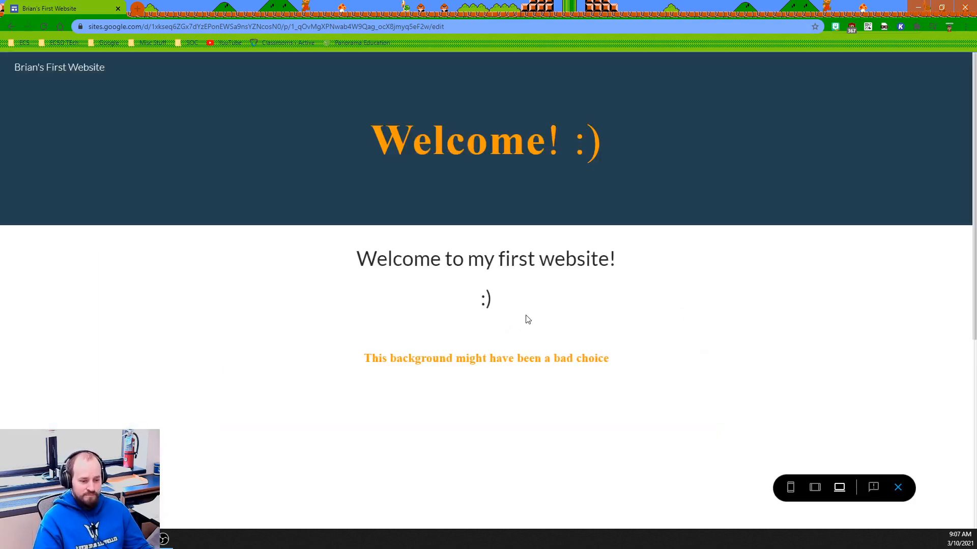
{"action": "scroll", "coordinate": [527, 319], "scroll_direction": "down", "scroll_amount": 3}
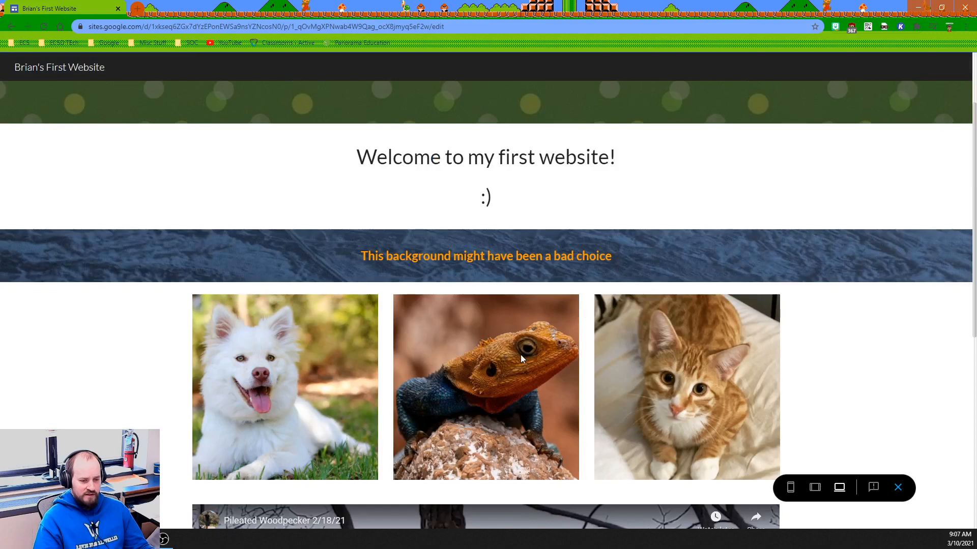
{"action": "scroll", "coordinate": [520, 355], "scroll_direction": "down", "scroll_amount": 7}
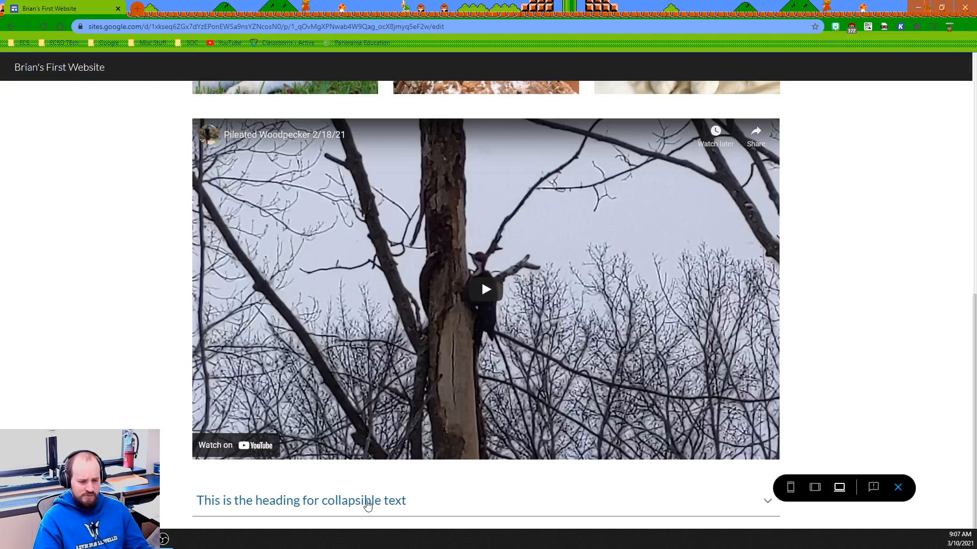
{"action": "left_click", "coordinate": [365, 503]}
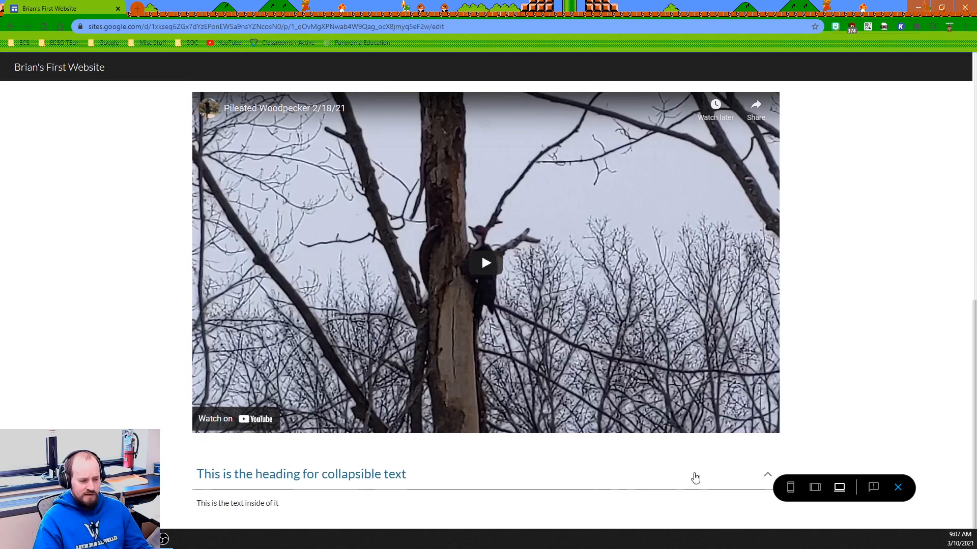
{"action": "left_click", "coordinate": [767, 479]}
{"action": "left_click", "coordinate": [767, 501]}
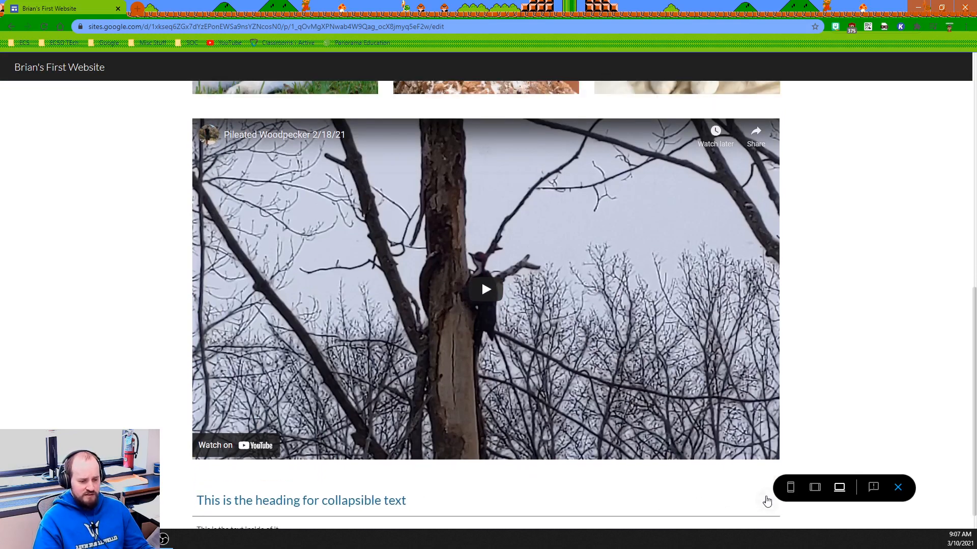
{"action": "left_click", "coordinate": [767, 481]}
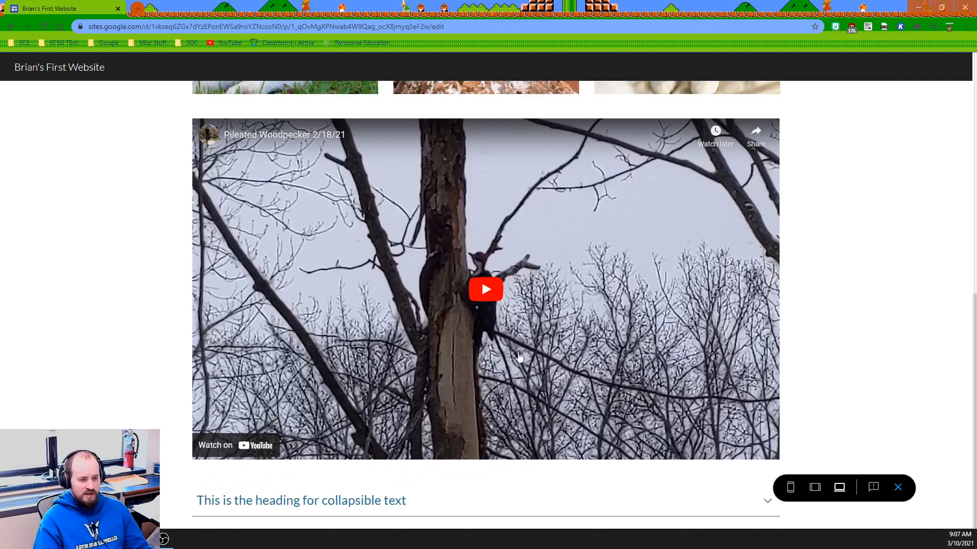
{"action": "left_click", "coordinate": [908, 486]}
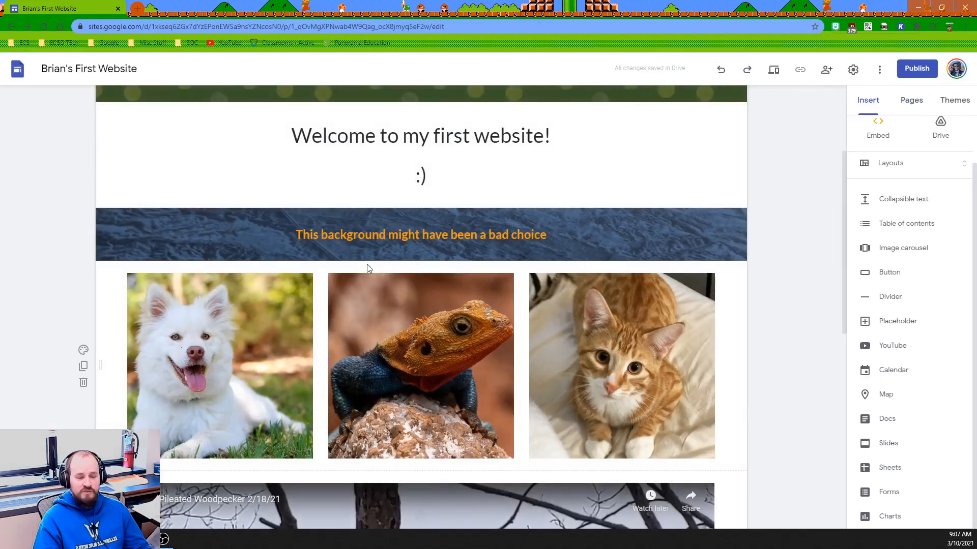
Expand the collapsible text block in the editor, highlight its body text, and deselect the block without changing it
{"action": "scroll", "coordinate": [368, 268], "scroll_direction": "down", "scroll_amount": 6}
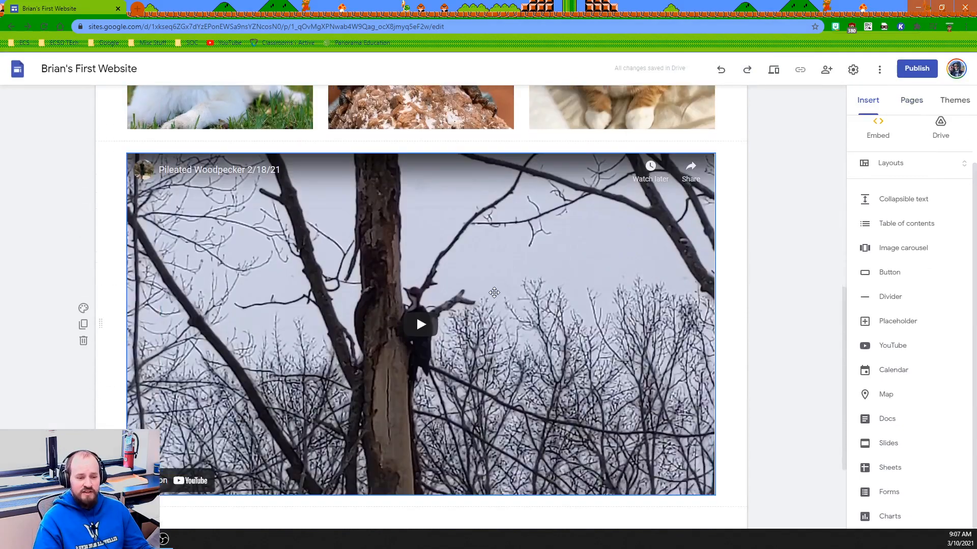
{"action": "scroll", "coordinate": [494, 292], "scroll_direction": "down", "scroll_amount": 3}
{"action": "left_click", "coordinate": [322, 396]}
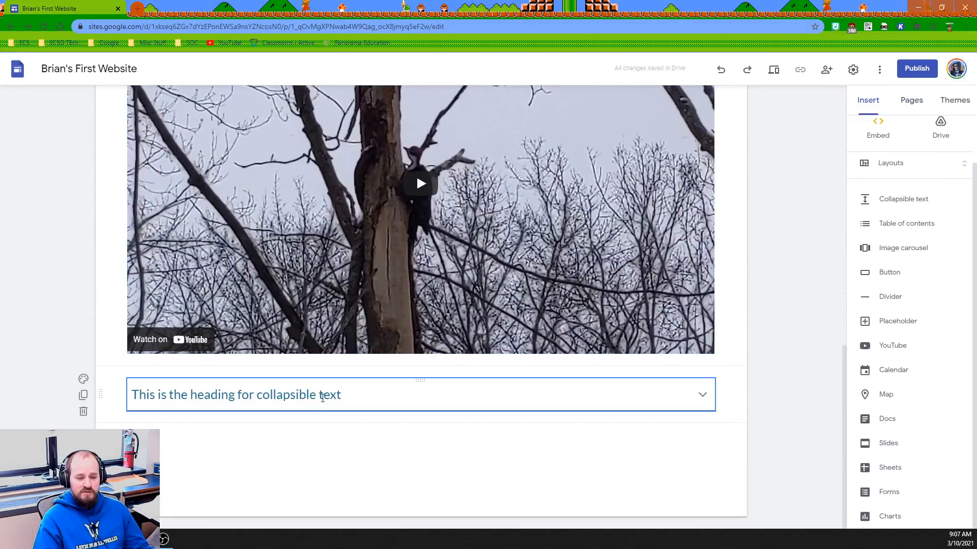
{"action": "left_click", "coordinate": [225, 428]}
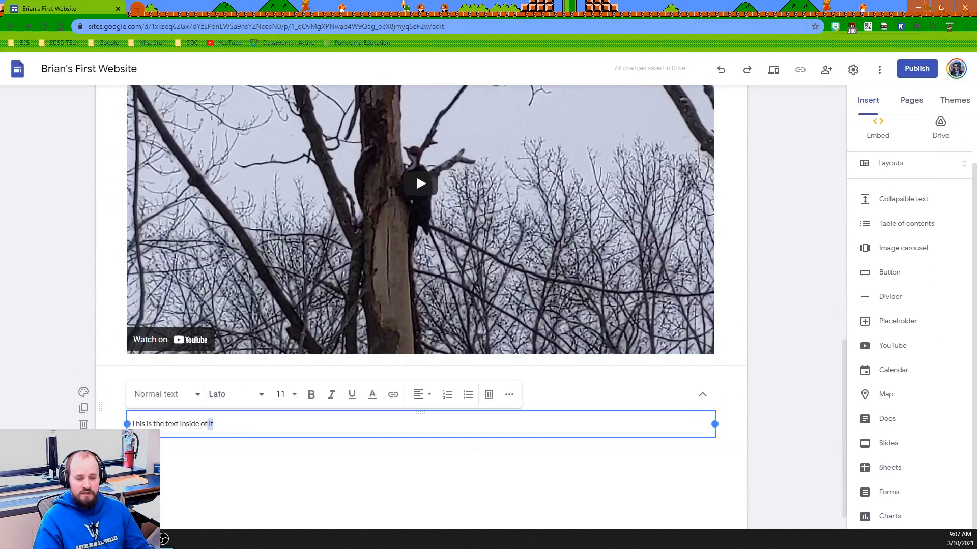
{"action": "left_click_drag", "start_coordinate": [200, 424], "coordinate": [114, 430]}
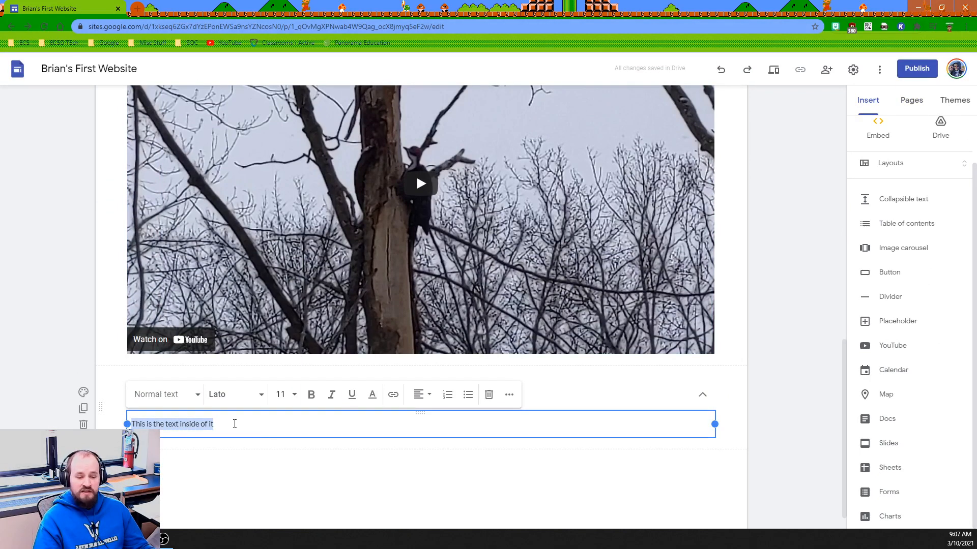
{"action": "left_click", "coordinate": [230, 424]}
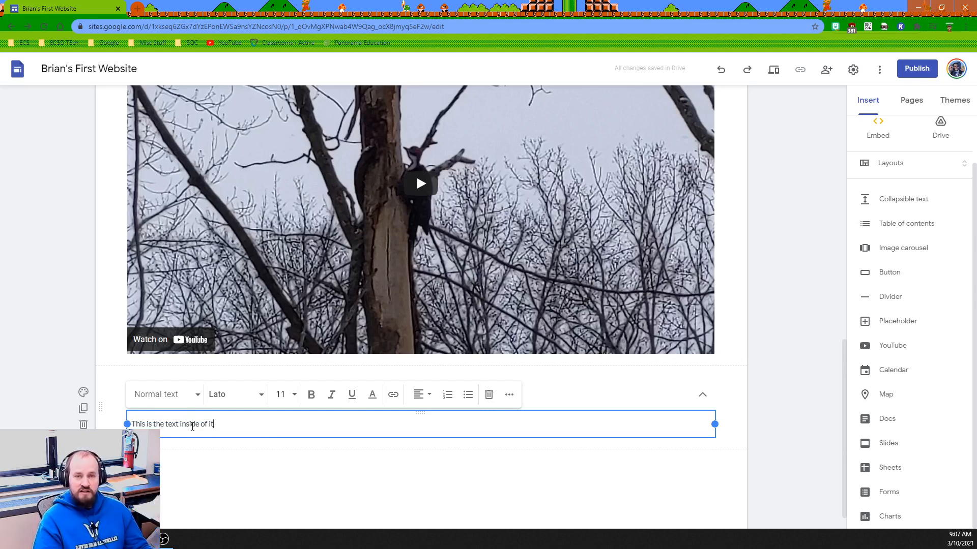
{"action": "left_click", "coordinate": [785, 344]}
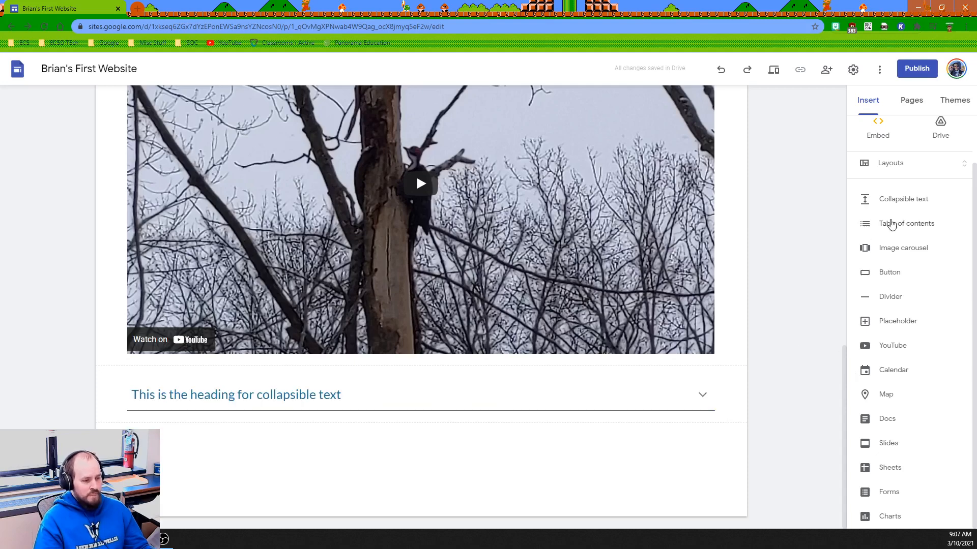
Insert a table of contents on the page, then delete it
{"action": "left_click", "coordinate": [890, 227]}
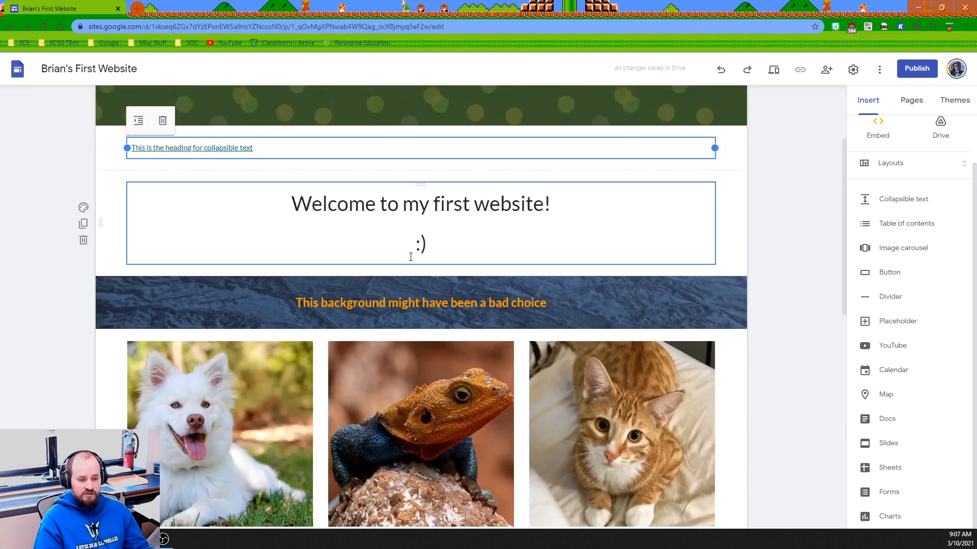
{"action": "scroll", "coordinate": [163, 225], "scroll_direction": "up", "scroll_amount": 3}
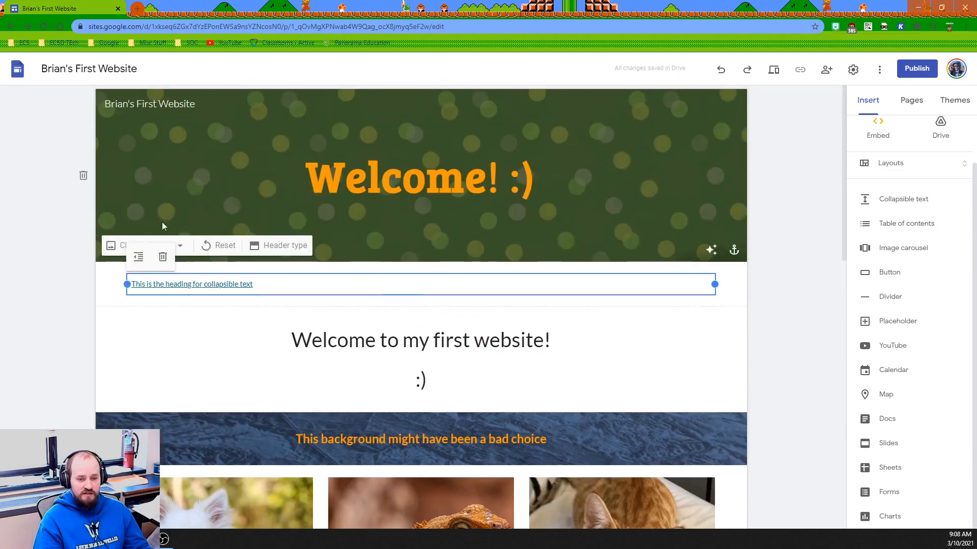
{"action": "left_click", "coordinate": [163, 259]}
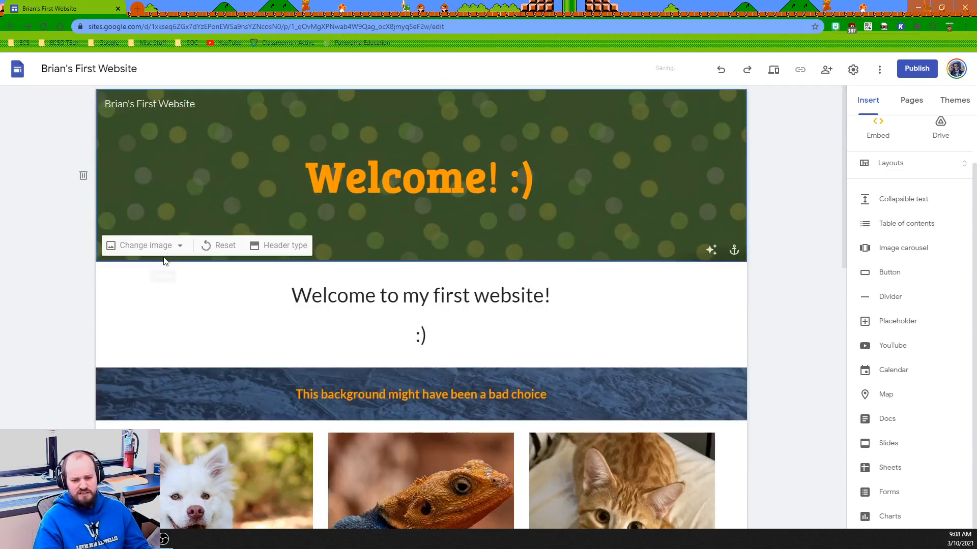
Open the image carousel's image selection dialog, then cancel it without adding any images
{"action": "scroll", "coordinate": [325, 308], "scroll_direction": "down", "scroll_amount": 10}
{"action": "scroll", "coordinate": [360, 312], "scroll_direction": "down", "scroll_amount": 1}
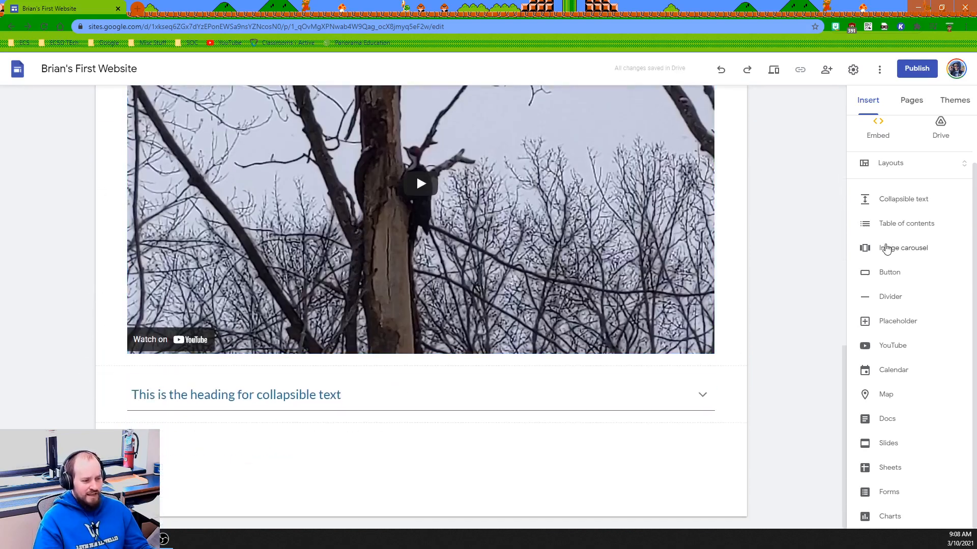
{"action": "left_click", "coordinate": [889, 250]}
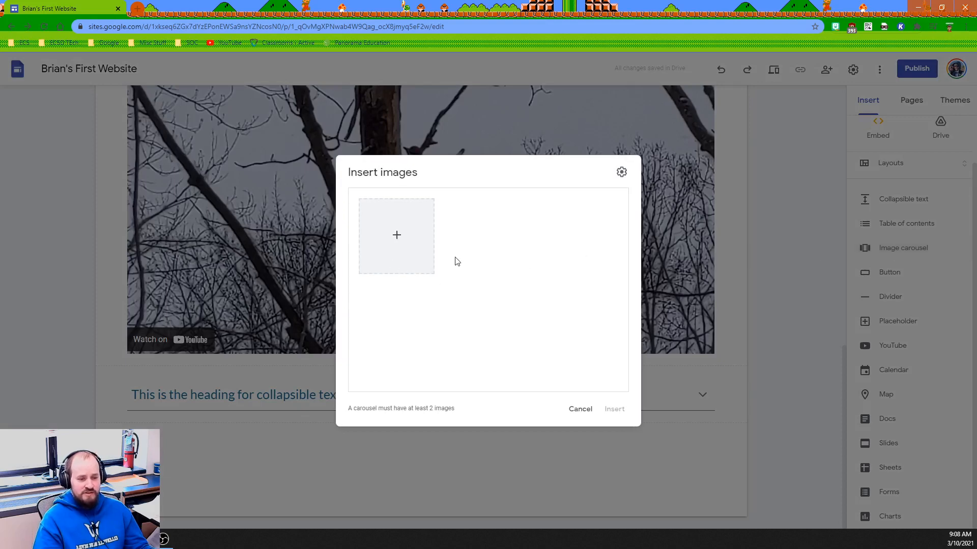
{"action": "left_click", "coordinate": [583, 410]}
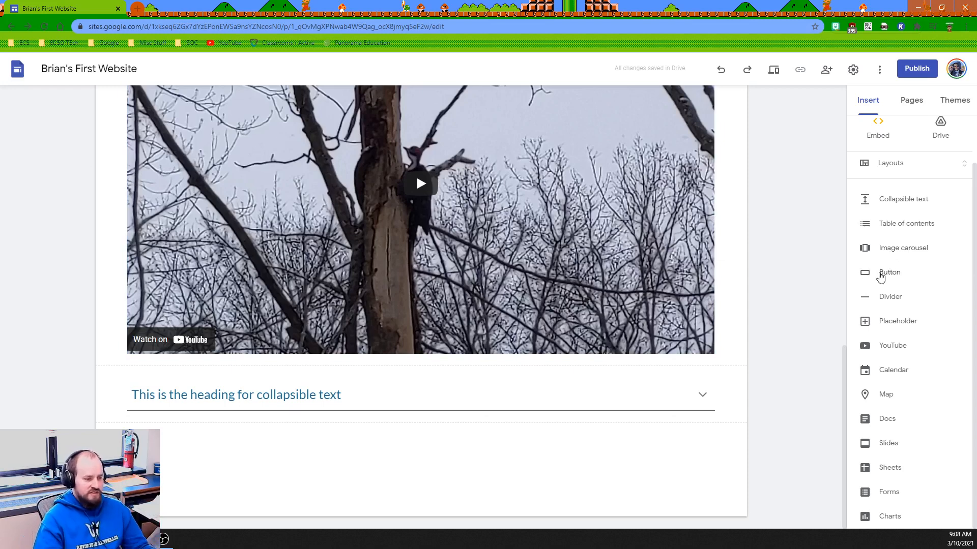
{"action": "left_click", "coordinate": [880, 278]}
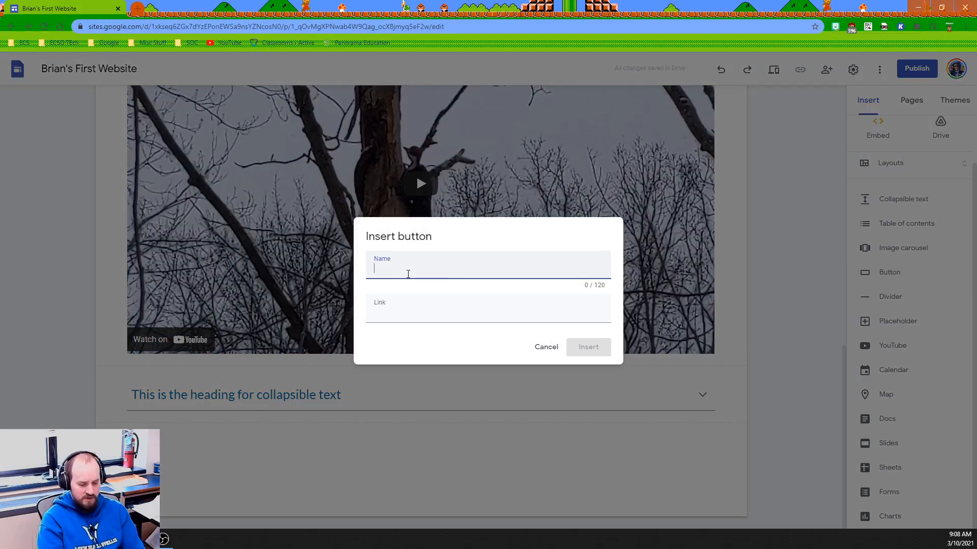
{"action": "type", "text": "You"}
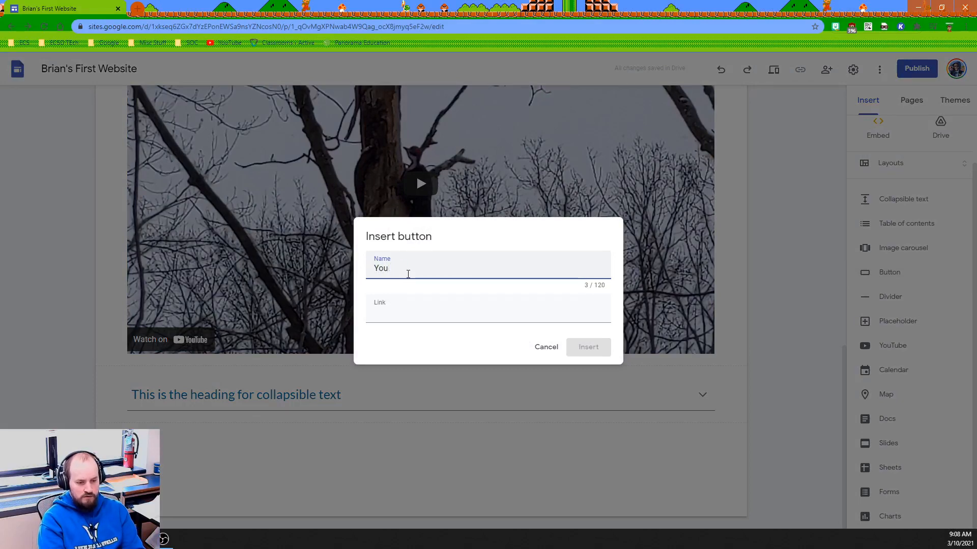
{"action": "type", "text": "tube"}
{"action": "key", "text": "Tab"}
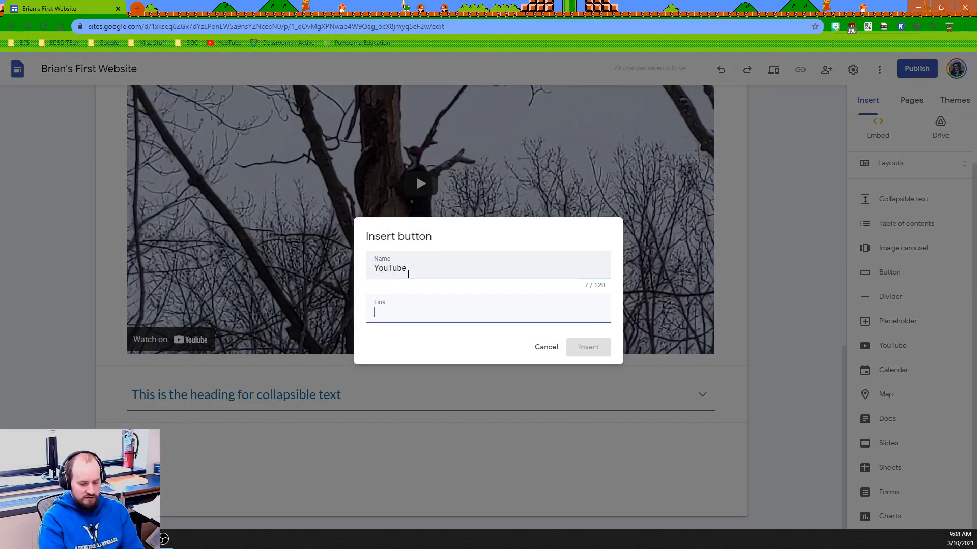
{"action": "type", "text": "www.youtube.com"}
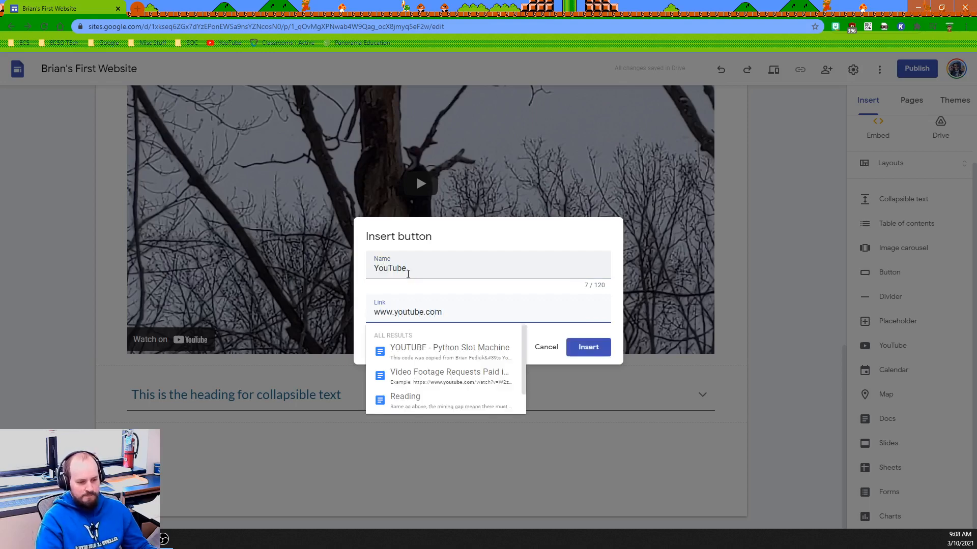
{"action": "left_click", "coordinate": [590, 349]}
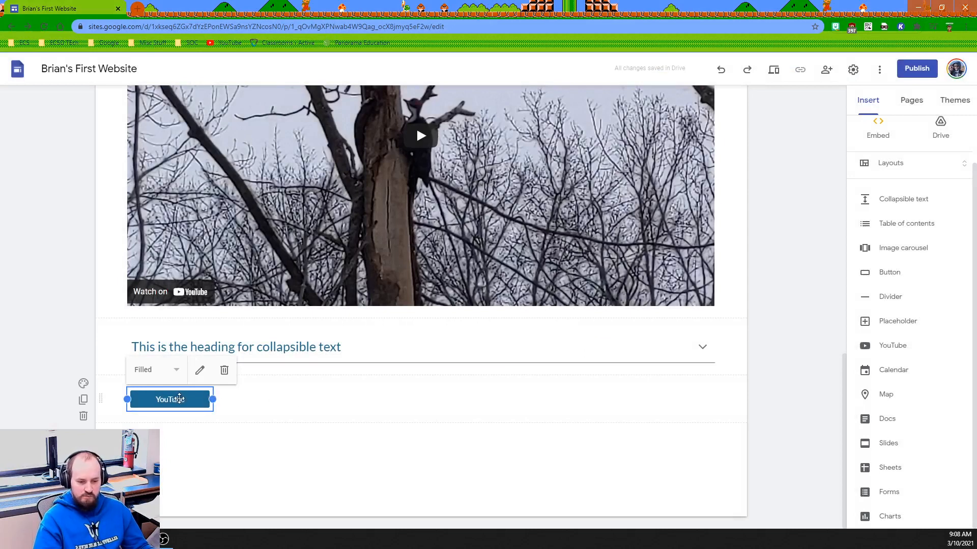
{"action": "left_click_drag", "start_coordinate": [179, 399], "coordinate": [427, 422]}
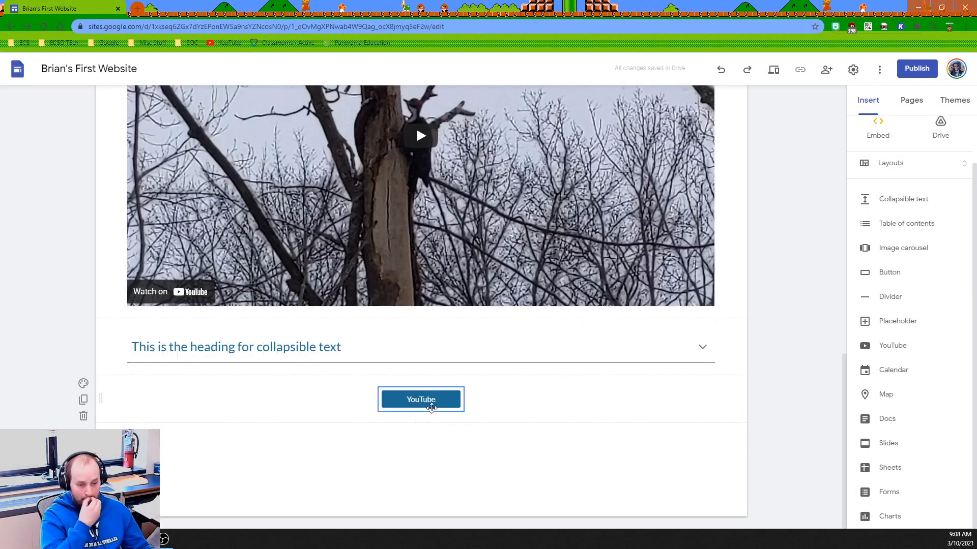
Preview the page down to the YouTube button, toggle the collapsible text open and closed, and exit the preview
{"action": "left_click", "coordinate": [774, 71]}
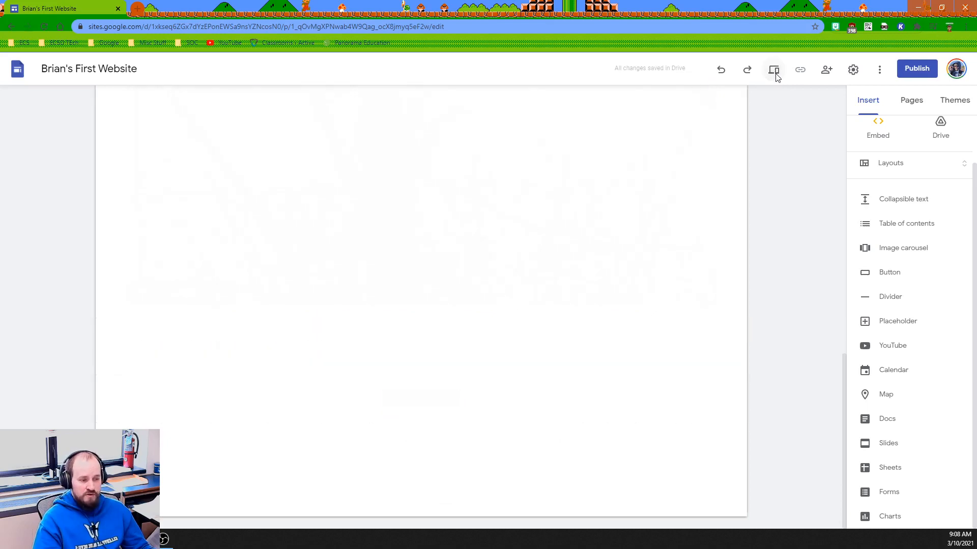
{"action": "scroll", "coordinate": [565, 283], "scroll_direction": "down", "scroll_amount": 3}
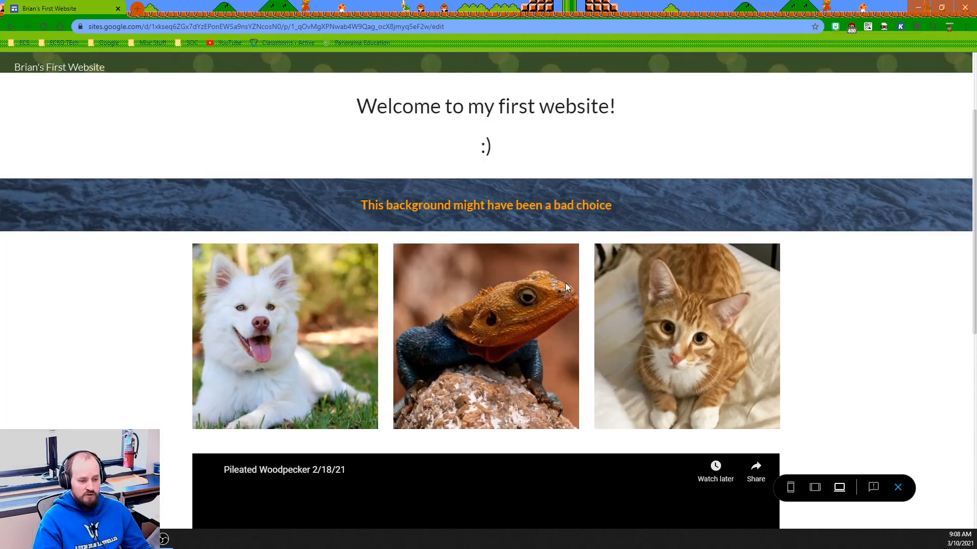
{"action": "scroll", "coordinate": [565, 283], "scroll_direction": "down", "scroll_amount": 7}
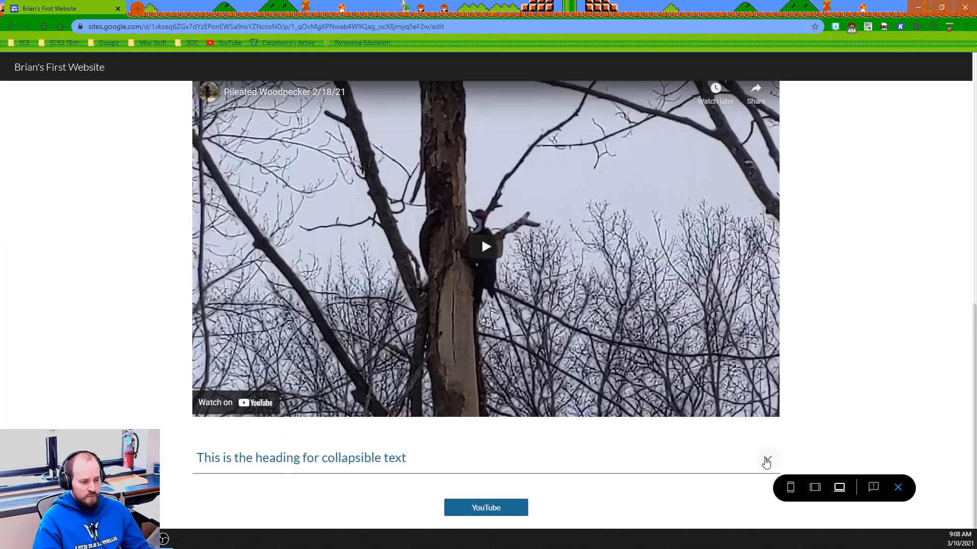
{"action": "left_click", "coordinate": [767, 458]}
{"action": "left_click", "coordinate": [767, 461]}
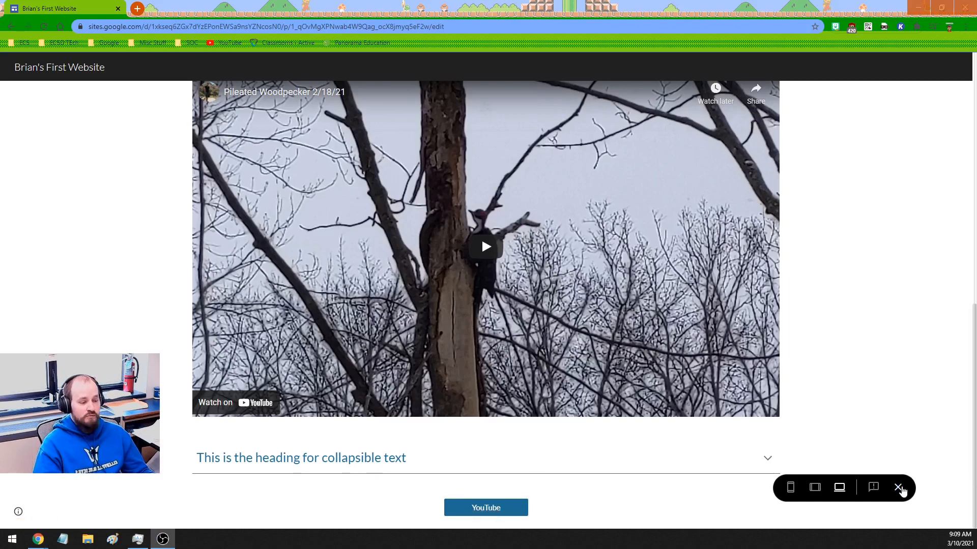
{"action": "left_click", "coordinate": [900, 488]}
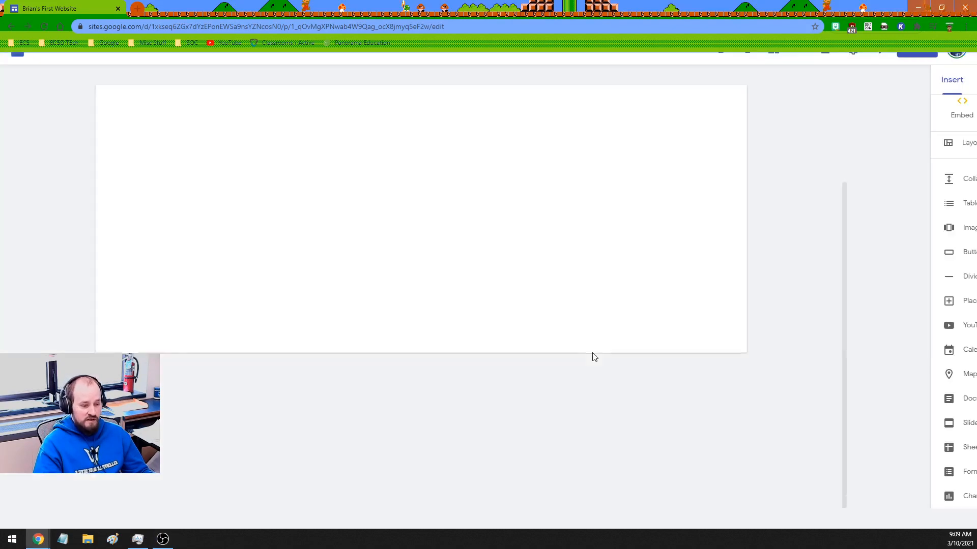
{"action": "scroll", "coordinate": [589, 350], "scroll_direction": "down", "scroll_amount": 6}
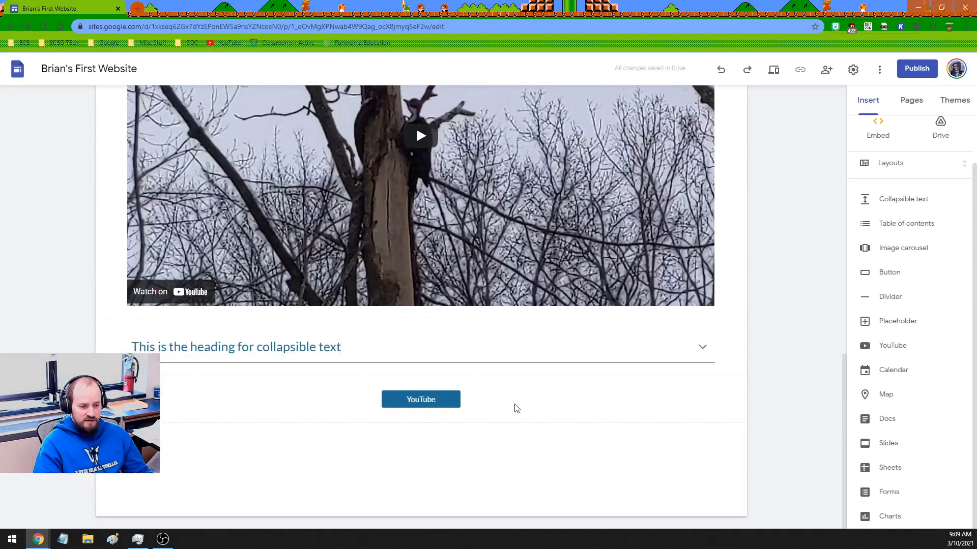
{"action": "left_click", "coordinate": [889, 272]}
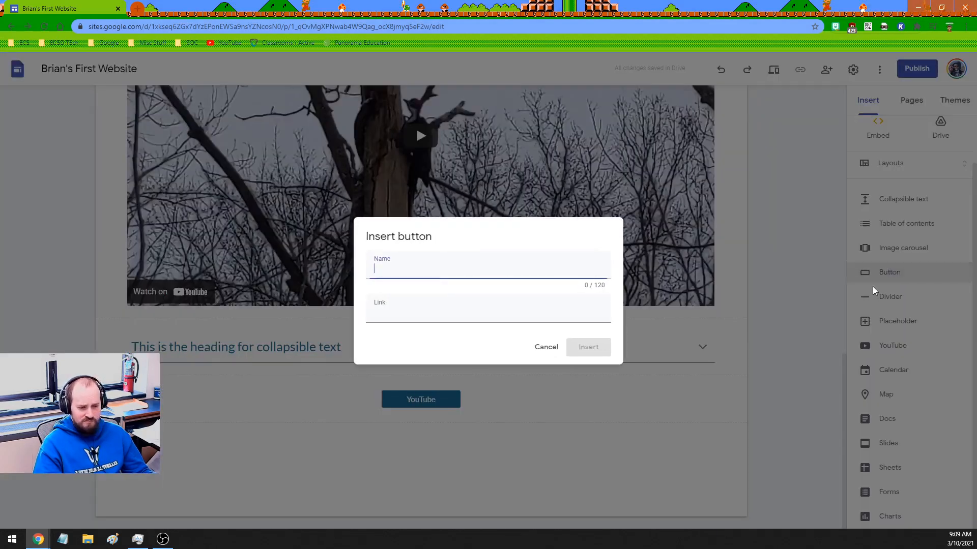
{"action": "type", "text": "G"}
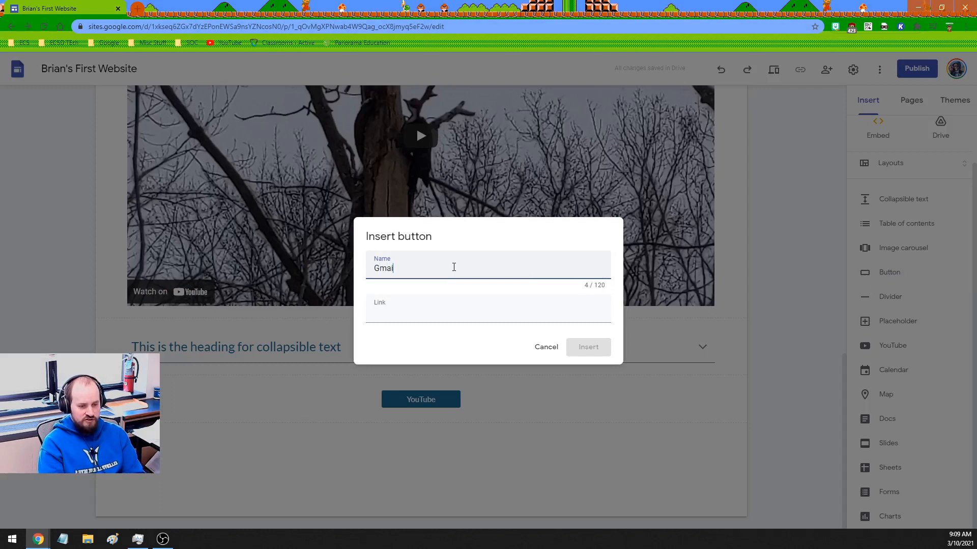
{"action": "type", "text": "Mail"}
{"action": "key", "text": "Tab"}
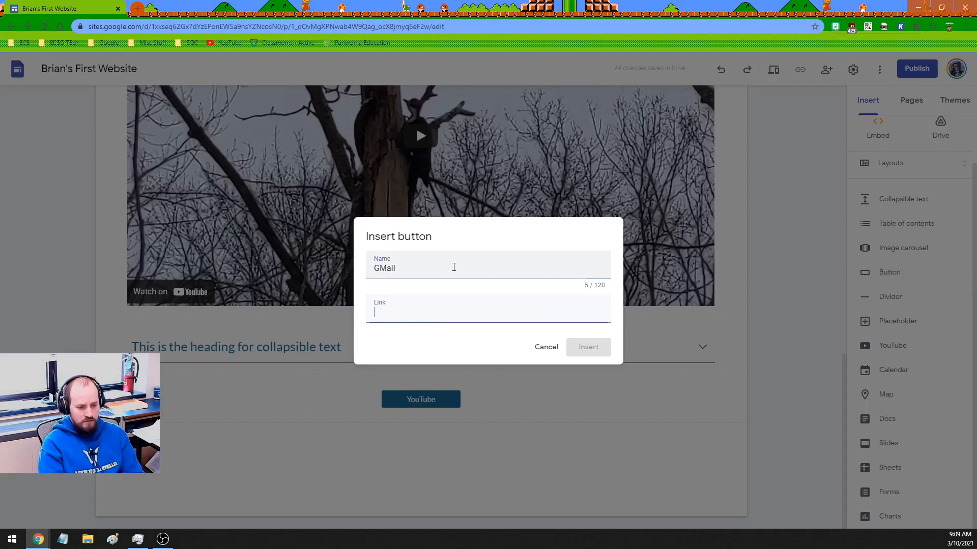
{"action": "type", "text": "www.gmai"}
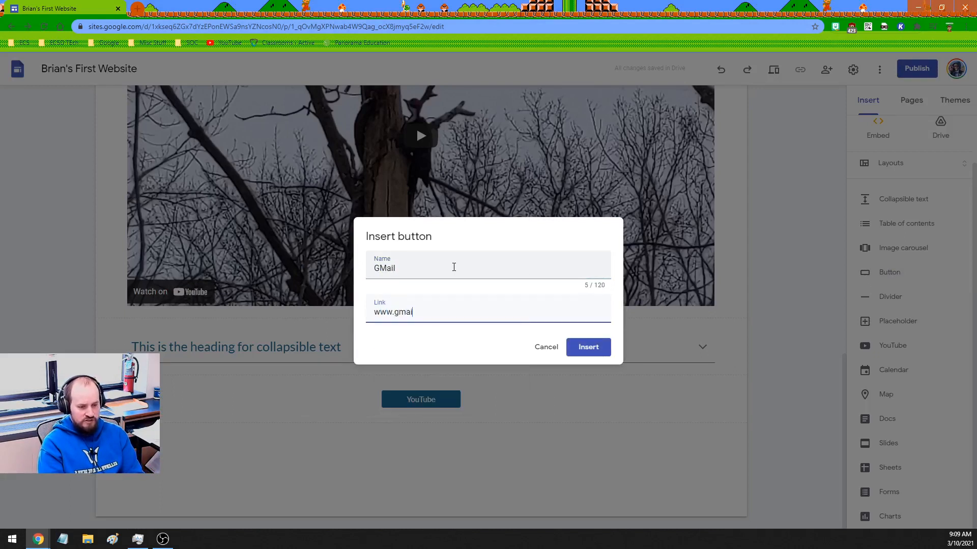
{"action": "type", "text": "l.com"}
{"action": "left_click", "coordinate": [581, 349]}
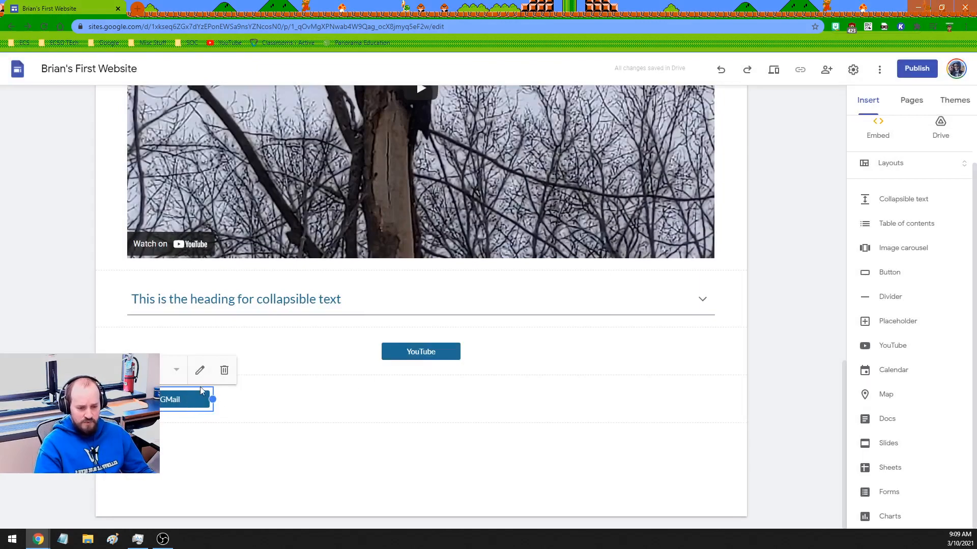
{"action": "left_click_drag", "start_coordinate": [199, 401], "coordinate": [241, 382]}
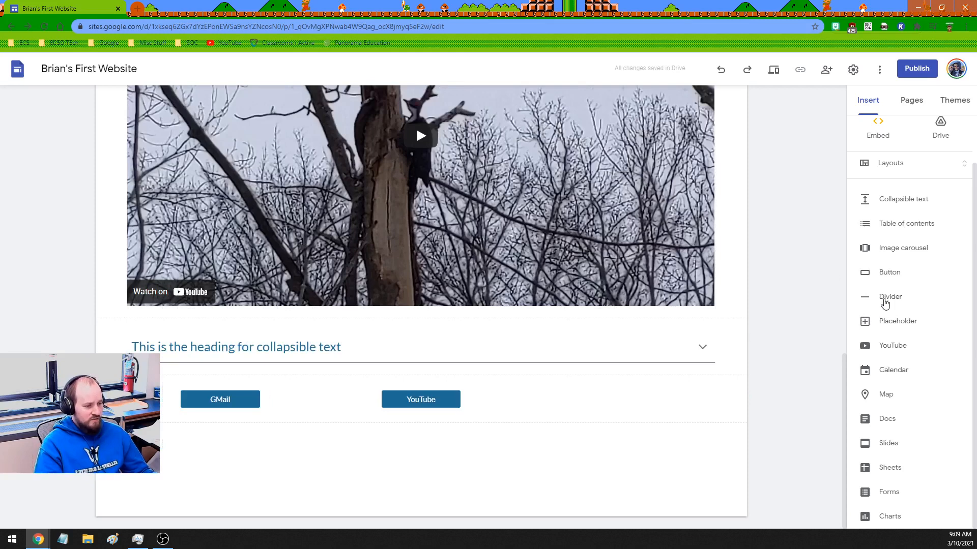
{"action": "left_click", "coordinate": [888, 274]}
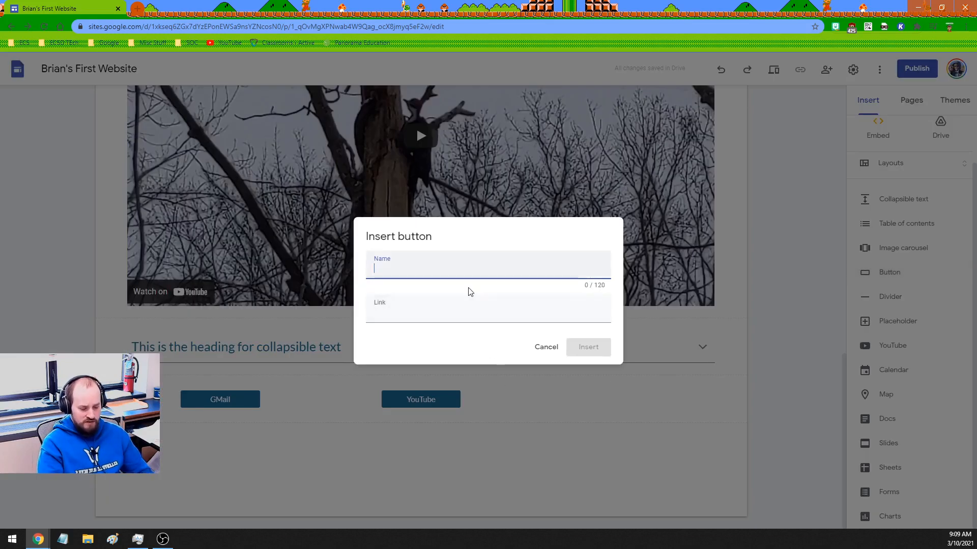
{"action": "type", "text": "Go"}
{"action": "key", "text": "Tab"}
{"action": "type", "text": "ww"}
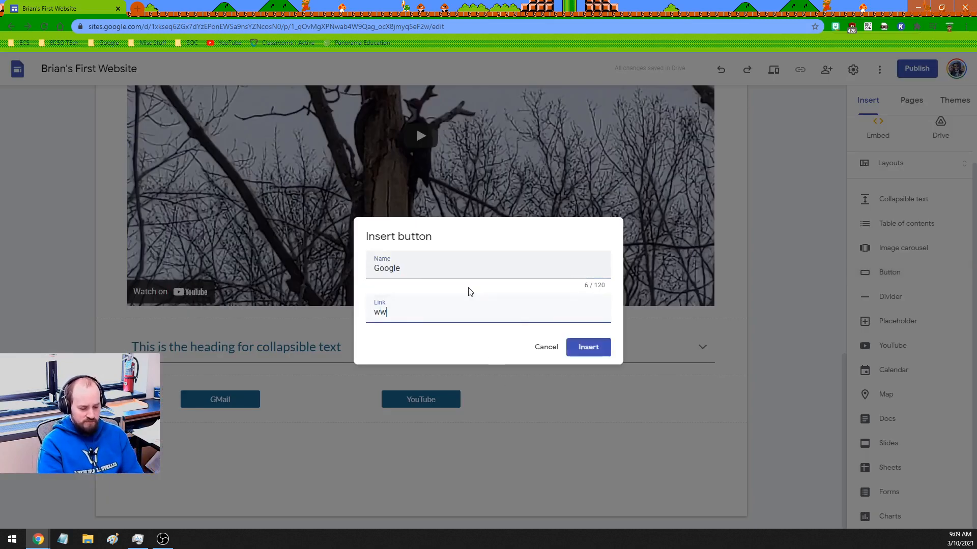
{"action": "type", "text": "w.google.com"}
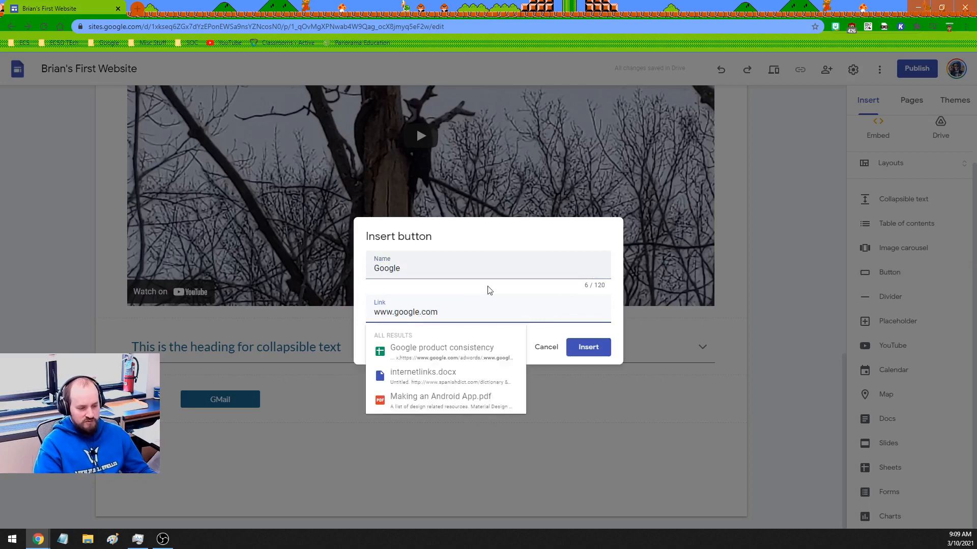
{"action": "left_click", "coordinate": [588, 350]}
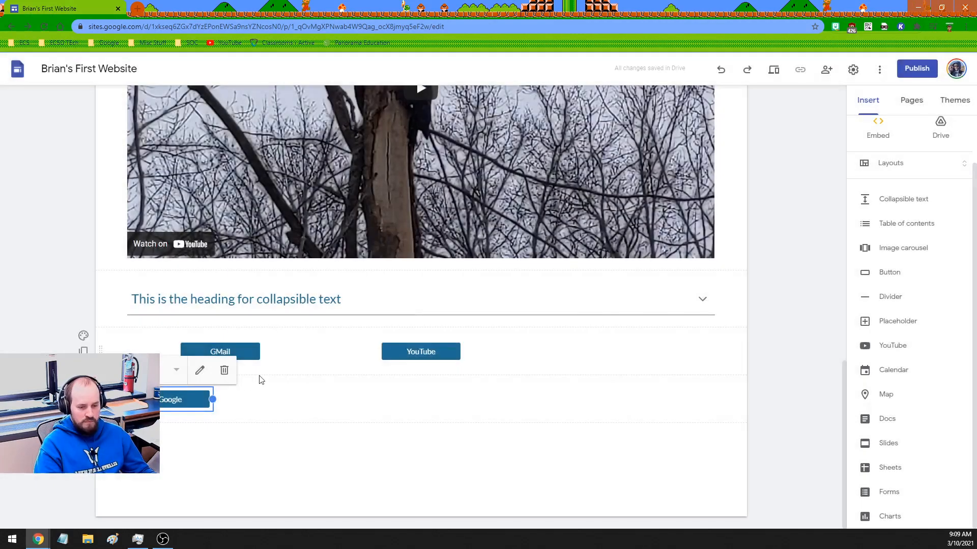
{"action": "left_click_drag", "start_coordinate": [175, 402], "coordinate": [621, 383]}
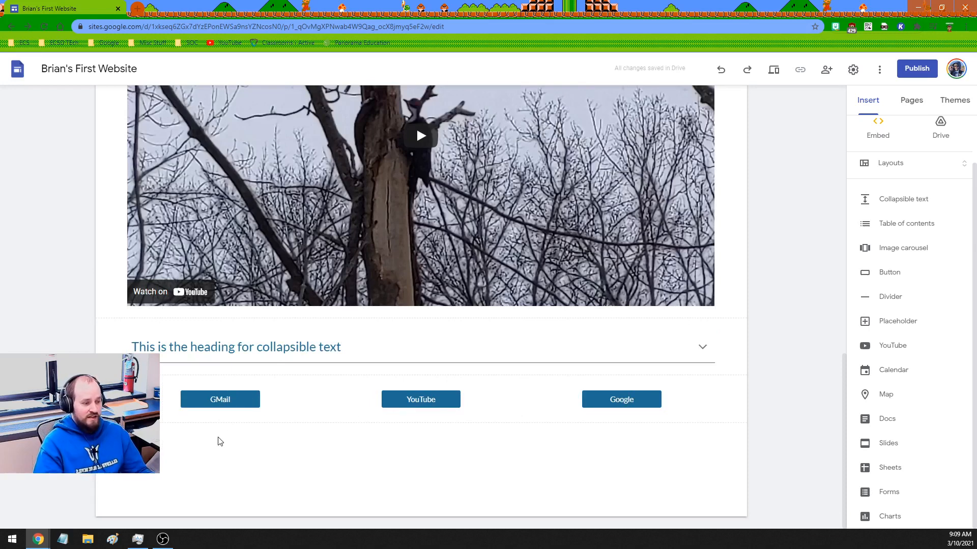
Insert a divider and move it between the collapsible text block and the row of link buttons
{"action": "left_click", "coordinate": [889, 301]}
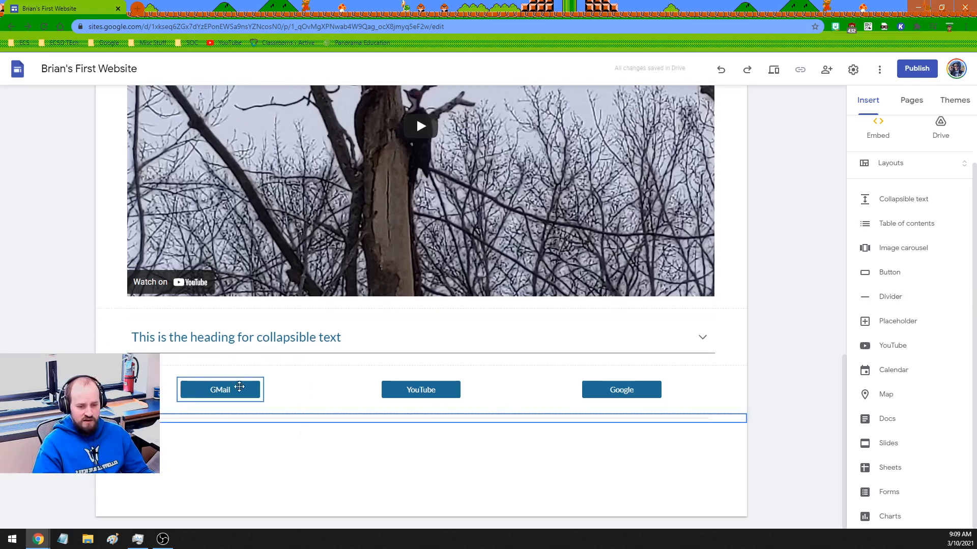
{"action": "left_click_drag", "start_coordinate": [101, 418], "coordinate": [101, 367]}
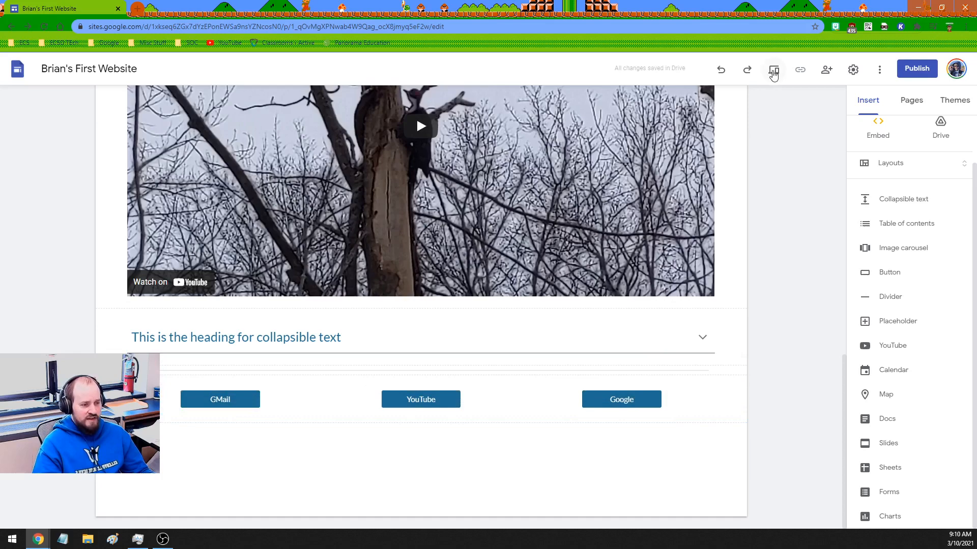
Preview the page down to the divider and link buttons, toggle the collapsible text, and exit the preview
{"action": "left_click", "coordinate": [773, 72]}
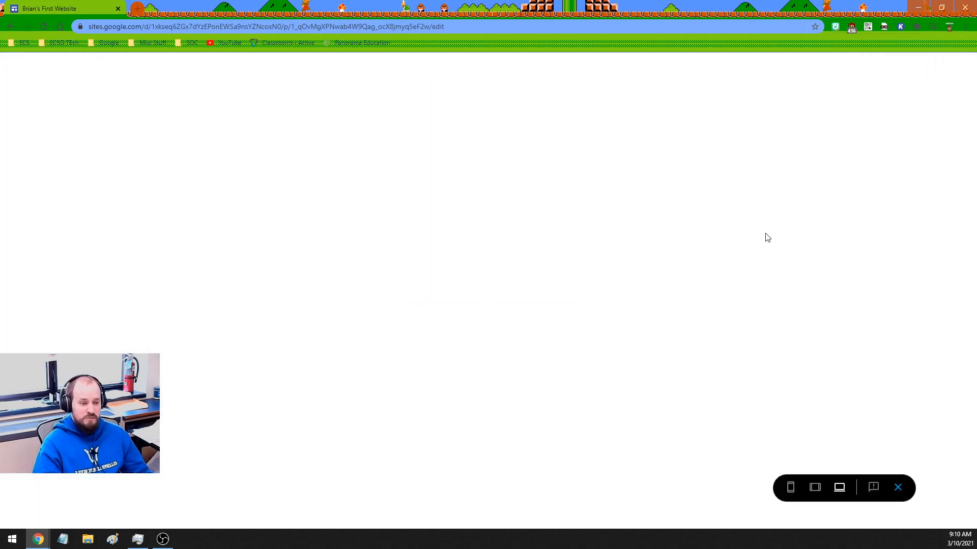
{"action": "scroll", "coordinate": [662, 296], "scroll_direction": "down", "scroll_amount": 10}
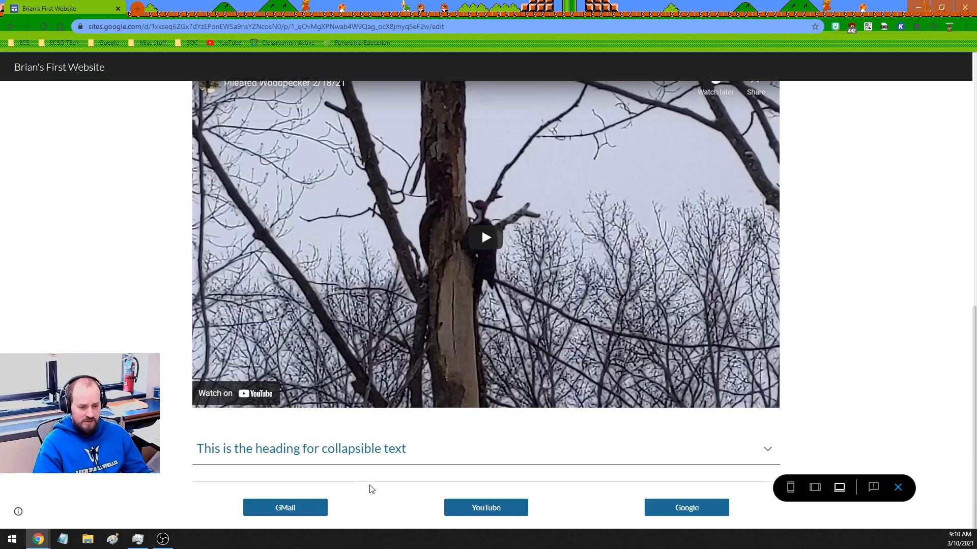
{"action": "left_click", "coordinate": [460, 453]}
{"action": "left_click", "coordinate": [379, 433]}
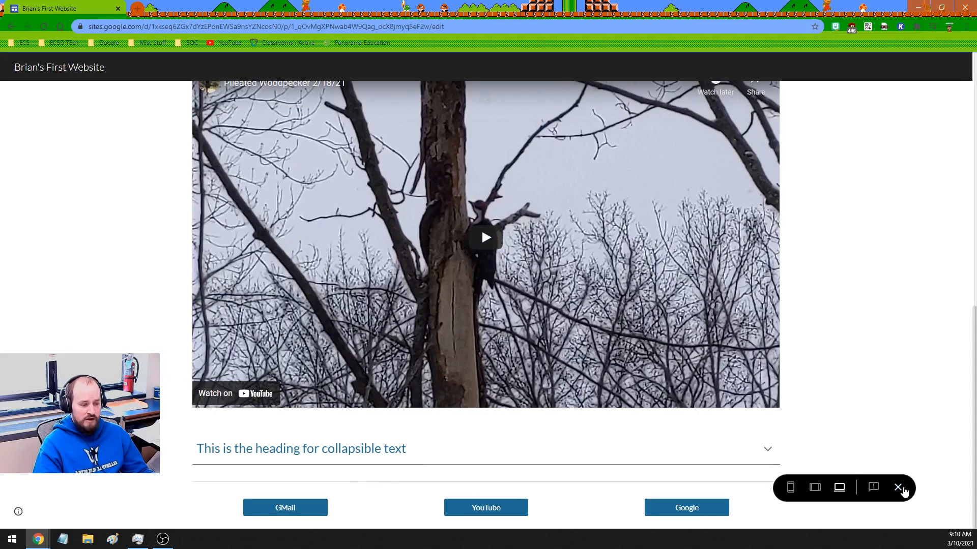
{"action": "left_click", "coordinate": [899, 487]}
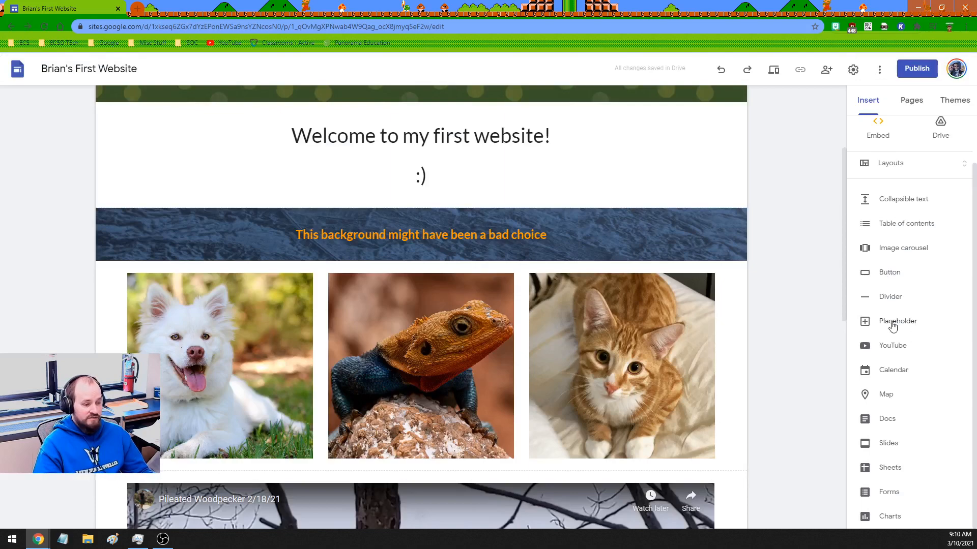
Insert a placeholder between the divider and the link buttons, and stretch it across the full content width
{"action": "scroll", "coordinate": [740, 333], "scroll_direction": "down", "scroll_amount": 10}
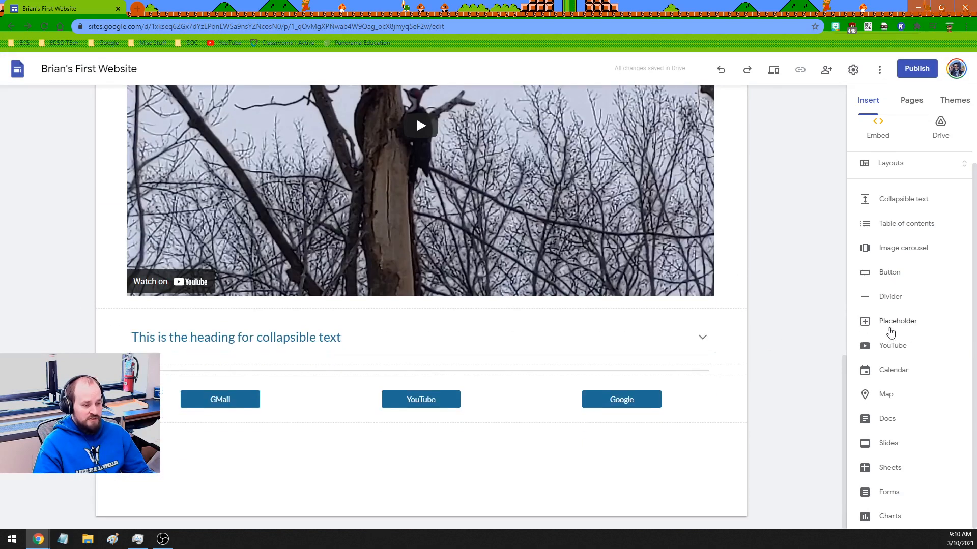
{"action": "left_click", "coordinate": [891, 326]}
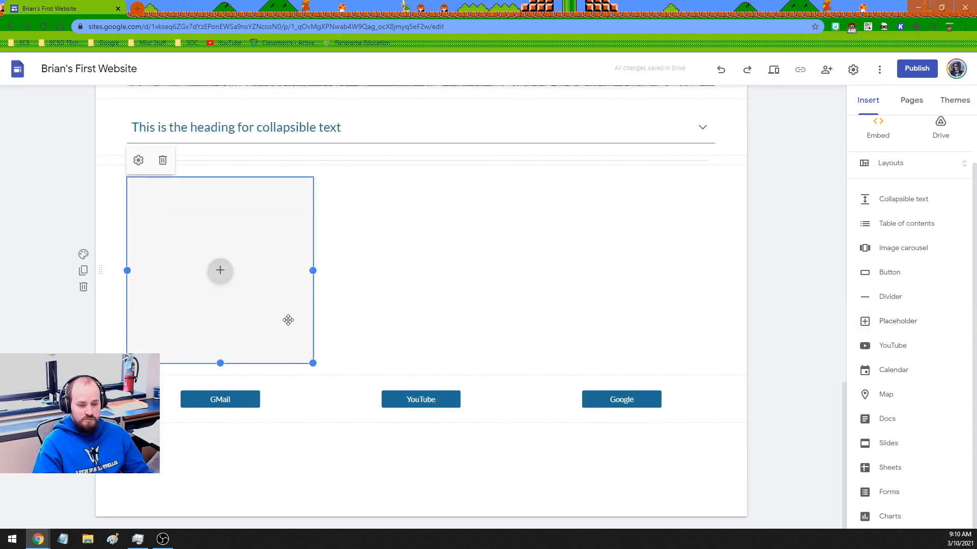
{"action": "left_click", "coordinate": [220, 272]}
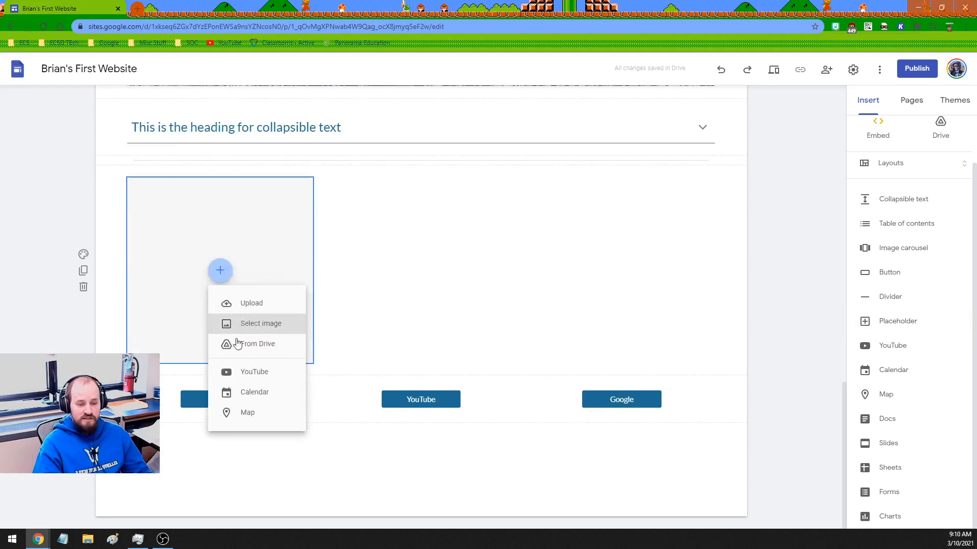
{"action": "left_click", "coordinate": [244, 240]}
{"action": "left_click_drag", "start_coordinate": [312, 271], "coordinate": [713, 283]}
View the widened placeholder's content options, then delete the placeholder's section
{"action": "left_click", "coordinate": [422, 271]}
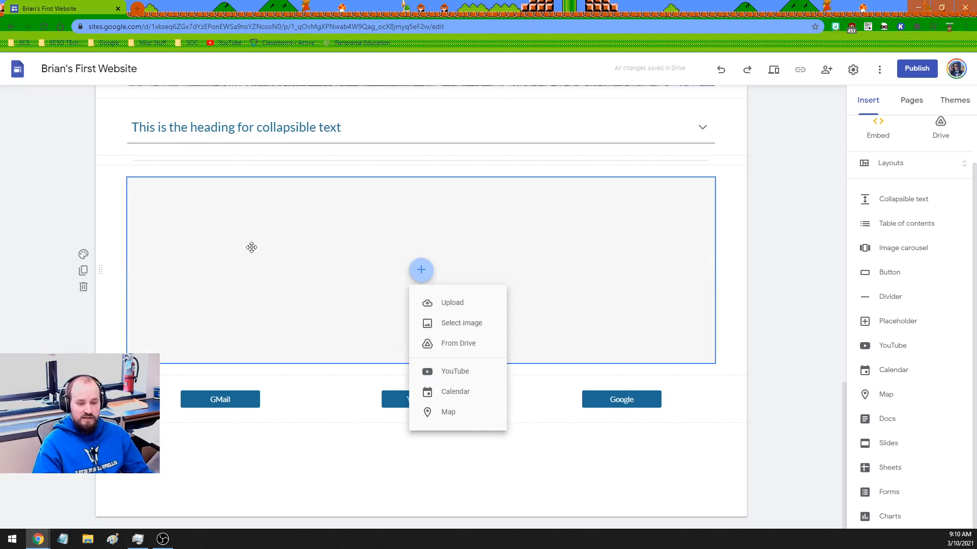
{"action": "left_click", "coordinate": [35, 290]}
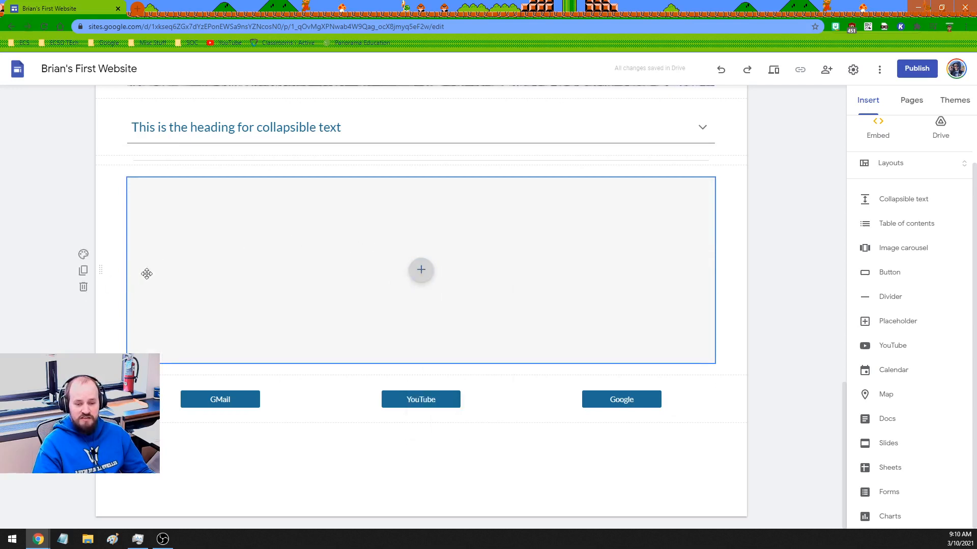
{"action": "left_click", "coordinate": [177, 274]}
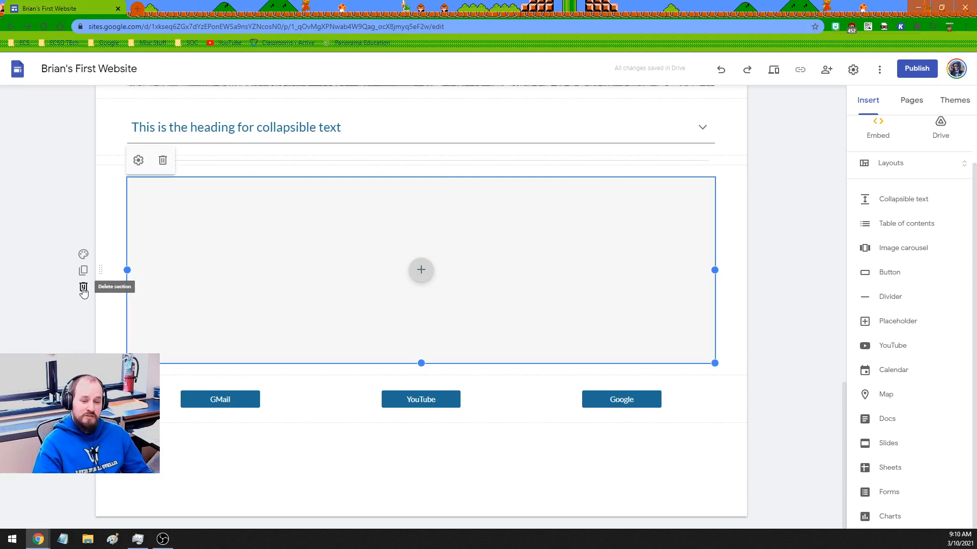
{"action": "left_click", "coordinate": [83, 288]}
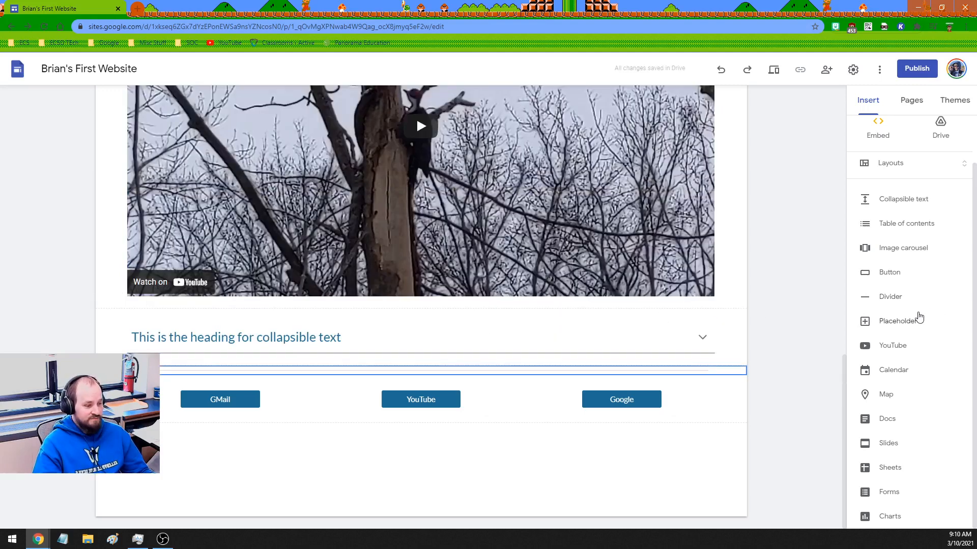
Insert the YouTube video "Funny Cats and Cute Kittens Playing Compilation for laugh !" by searching for "cats playing", then delete its section
{"action": "left_click", "coordinate": [893, 345]}
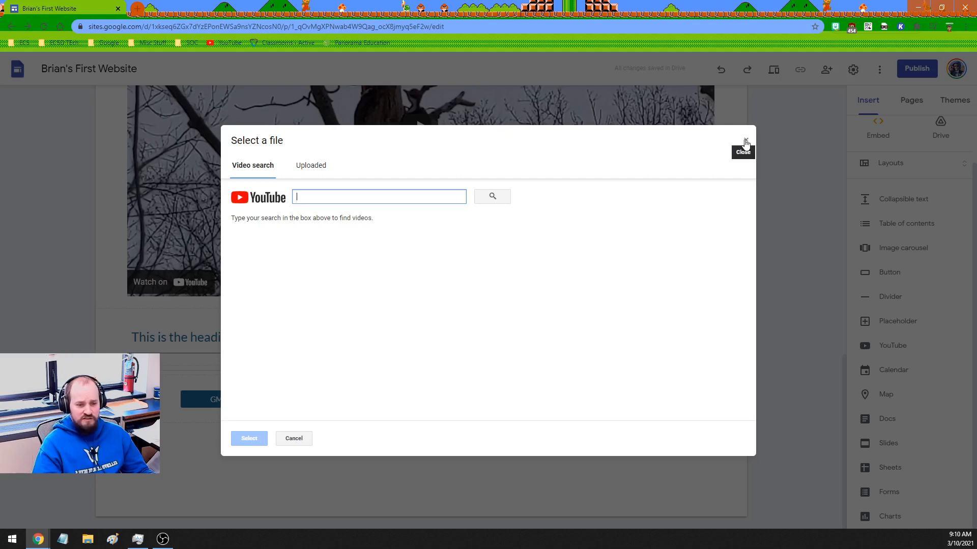
{"action": "type", "text": "cats "}
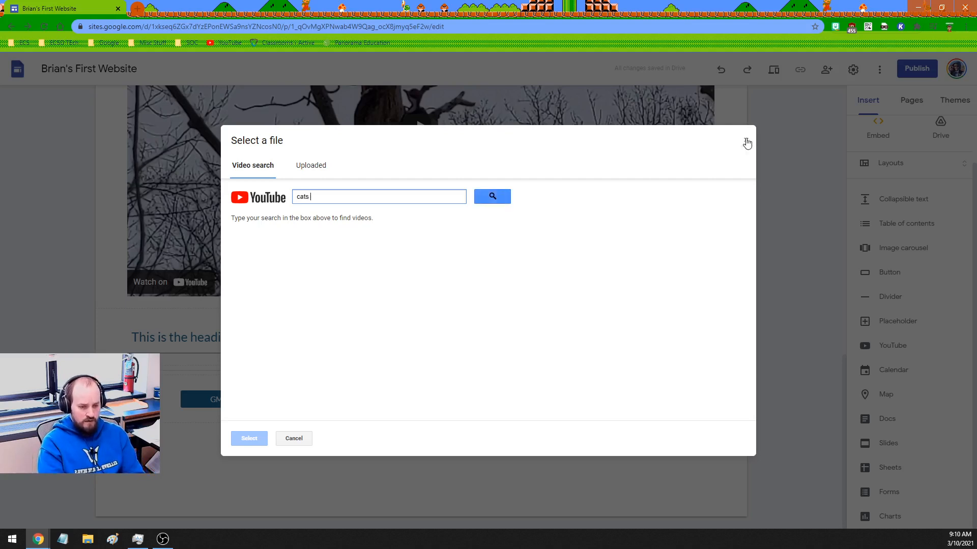
{"action": "type", "text": "playing"}
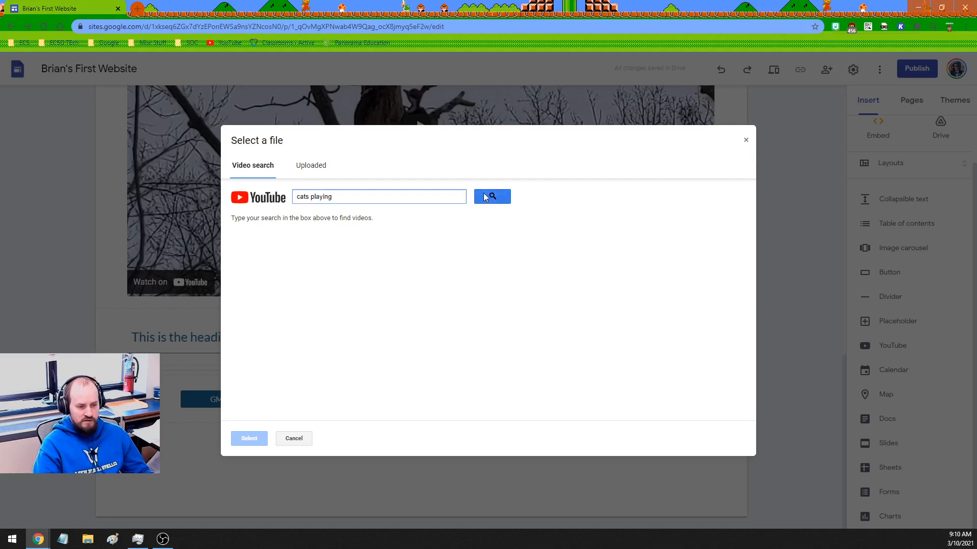
{"action": "left_click", "coordinate": [501, 197]}
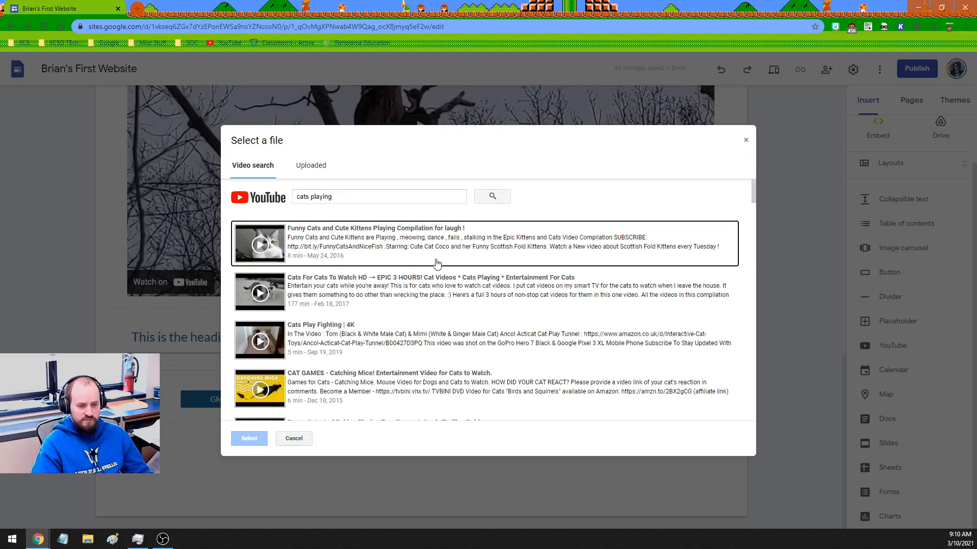
{"action": "left_click", "coordinate": [334, 236]}
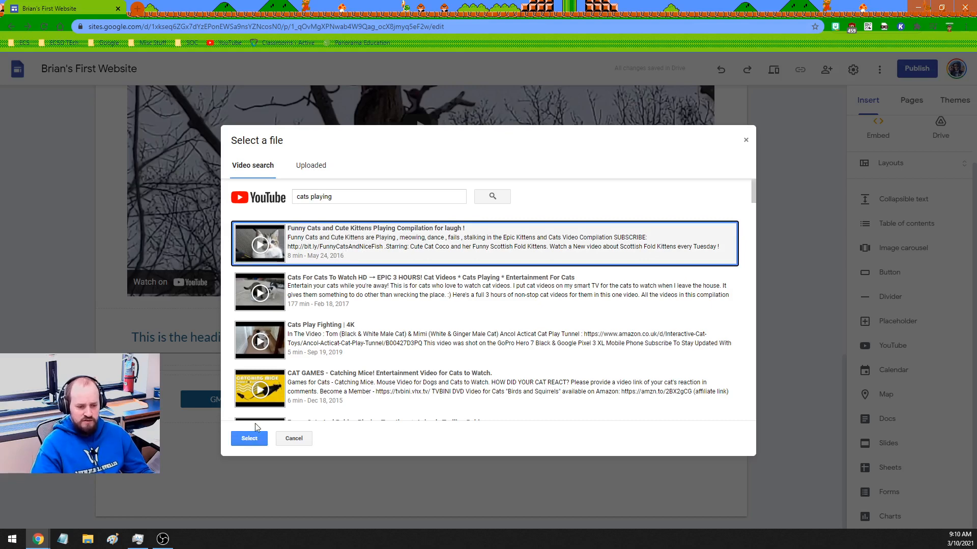
{"action": "left_click", "coordinate": [249, 439]}
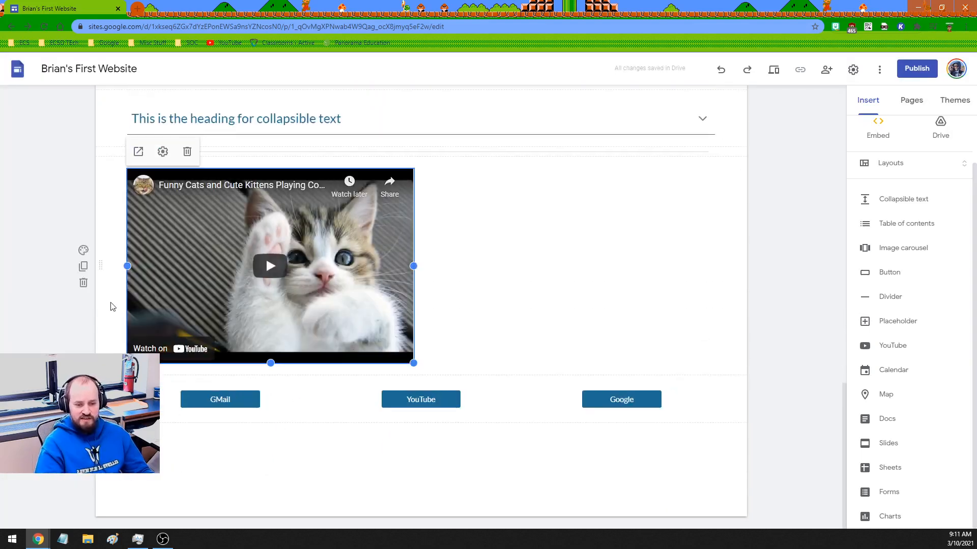
{"action": "left_click", "coordinate": [83, 283]}
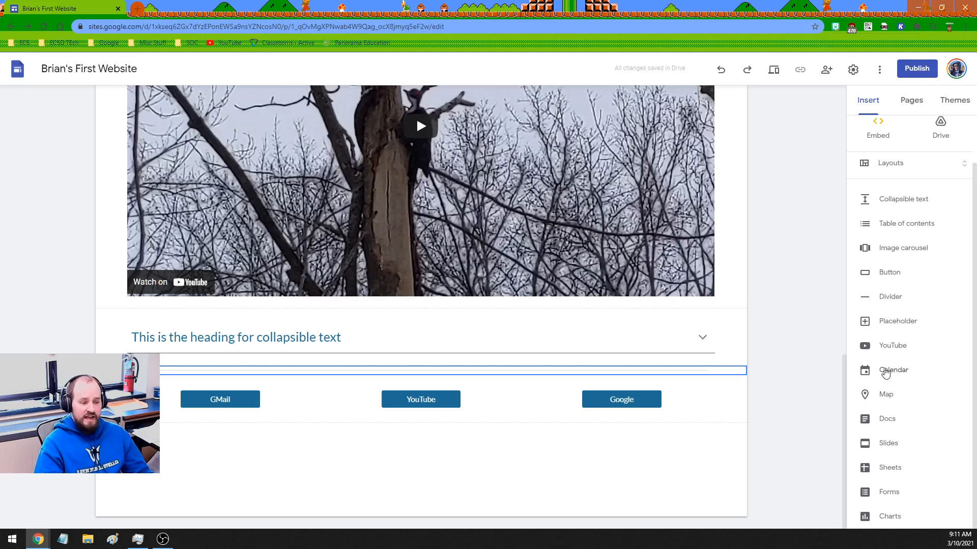
Open the calendar insertion options, then close them without adding a calendar
{"action": "left_click", "coordinate": [886, 371]}
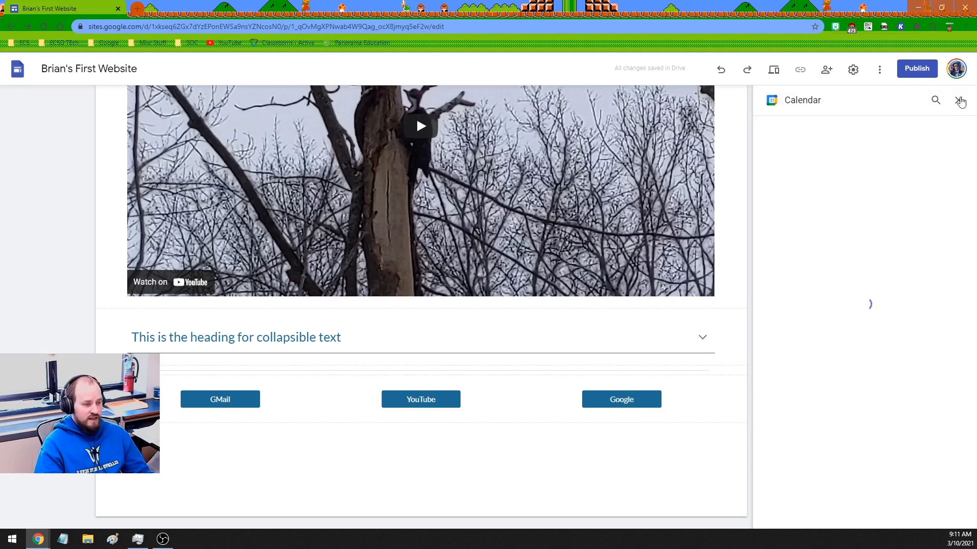
{"action": "left_click", "coordinate": [959, 101]}
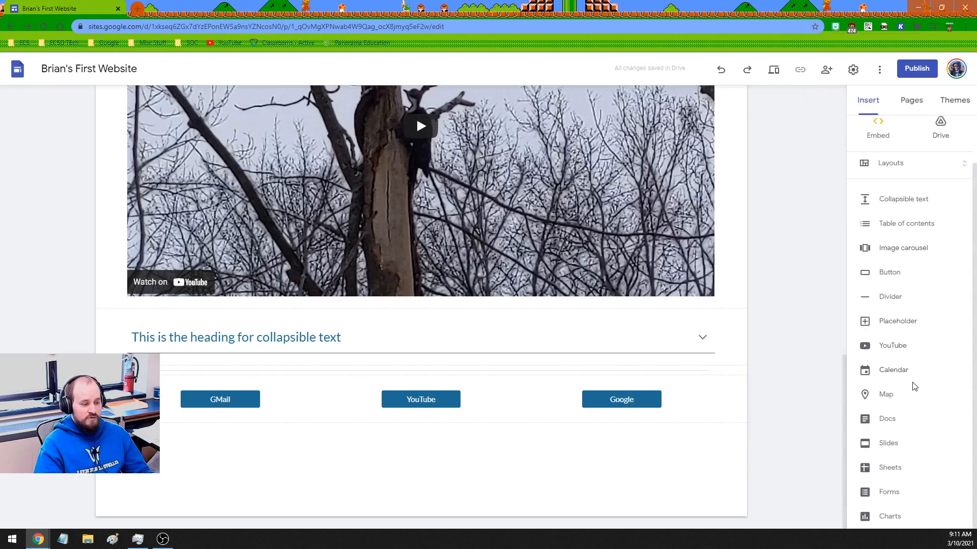
Insert a map of Ellenville, NY, USA, centre it horizontally, and move it into a section below the link buttons
{"action": "left_click", "coordinate": [884, 396]}
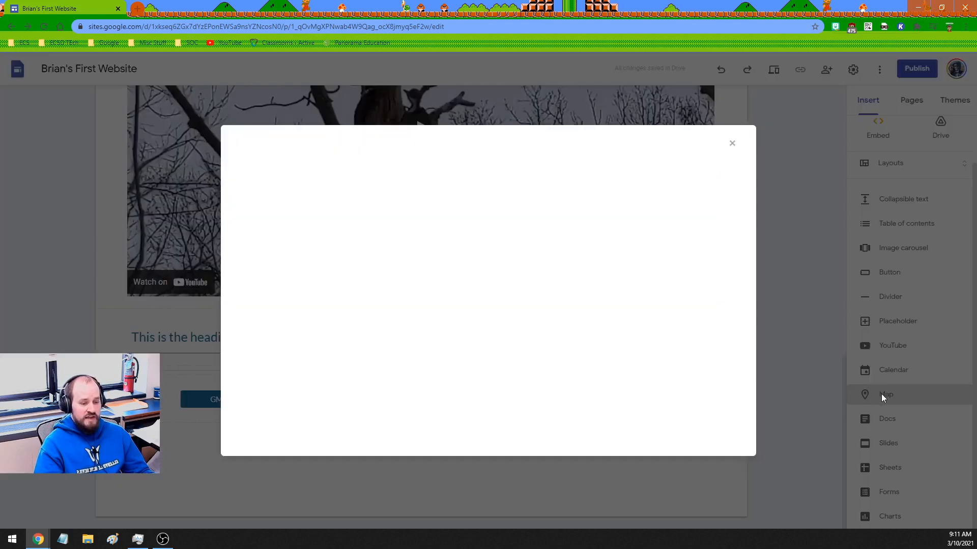
{"action": "left_click", "coordinate": [307, 193]}
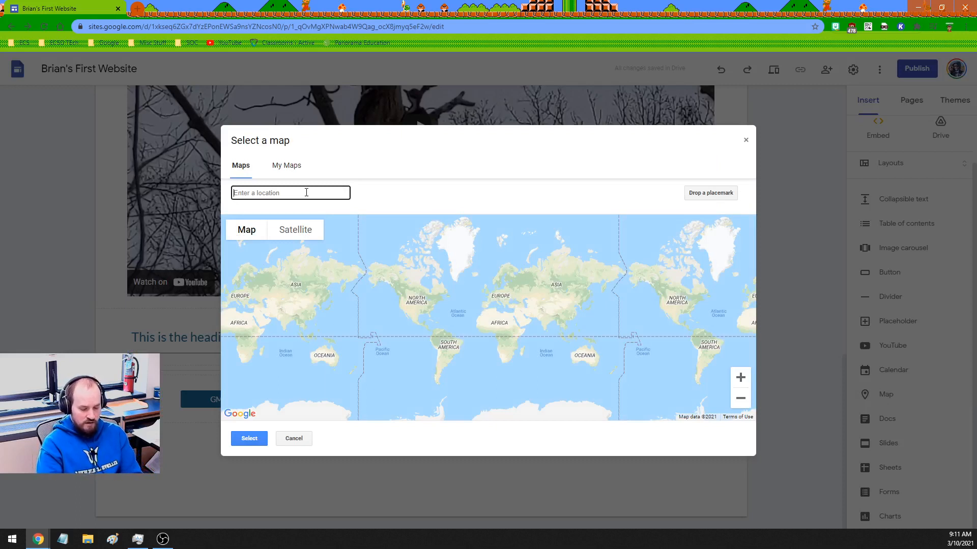
{"action": "type", "text": "ellenville, ny"}
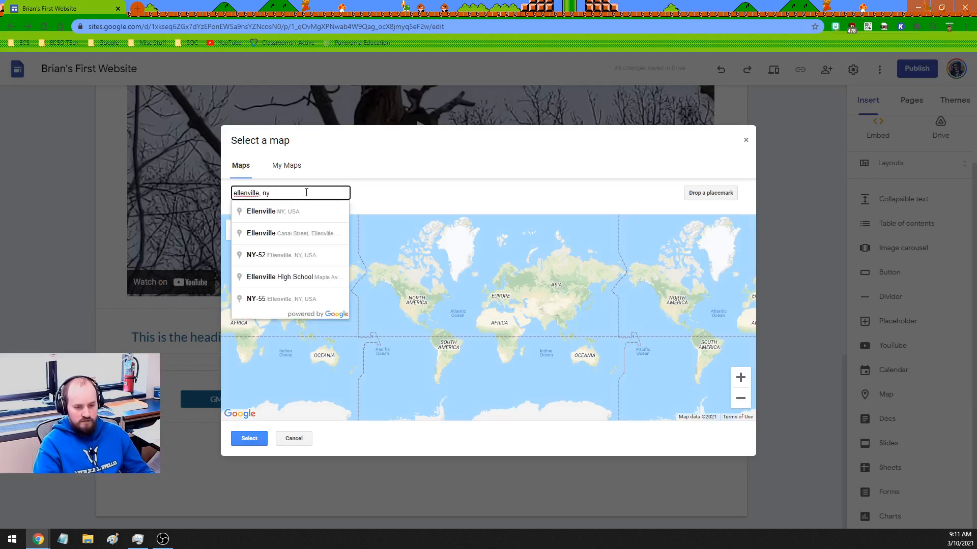
{"action": "left_click", "coordinate": [286, 214]}
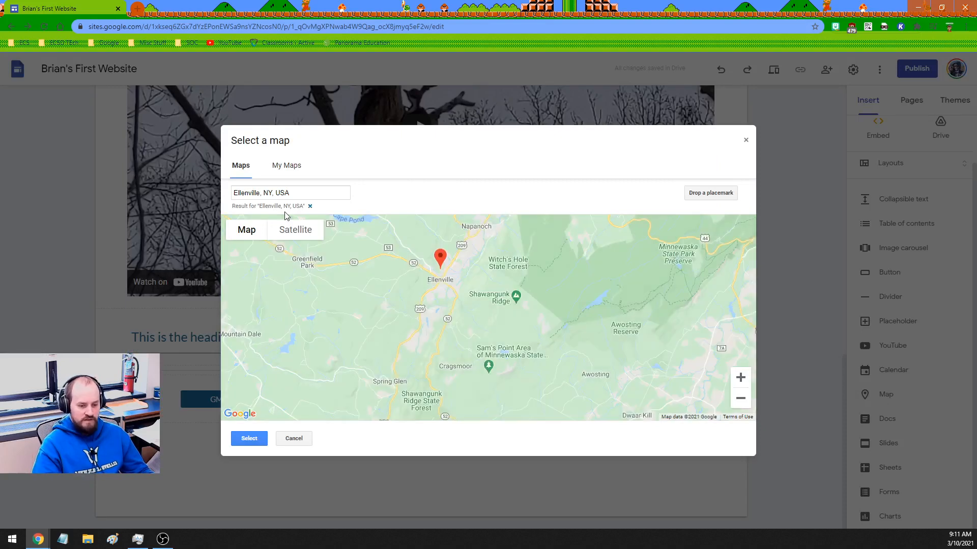
{"action": "left_click", "coordinate": [249, 439]}
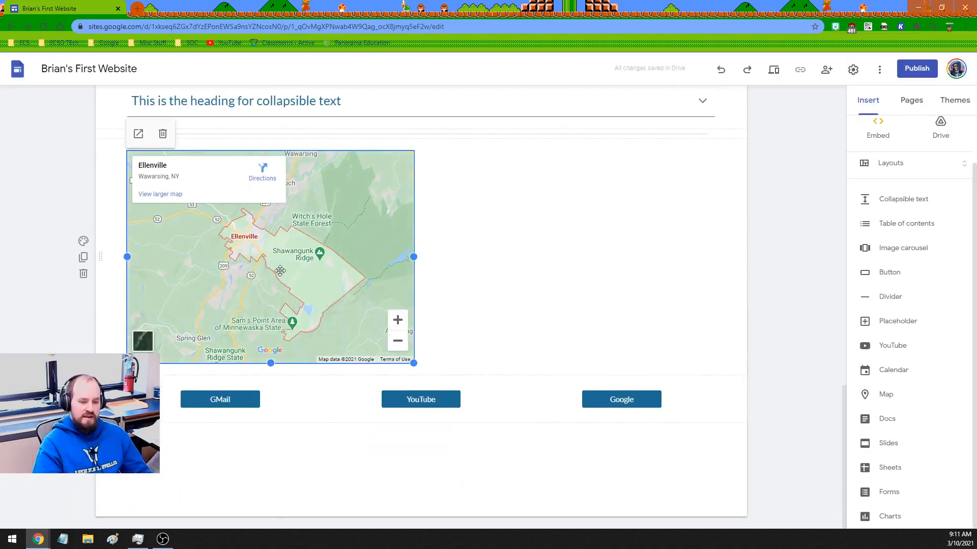
{"action": "left_click_drag", "start_coordinate": [297, 284], "coordinate": [439, 285]}
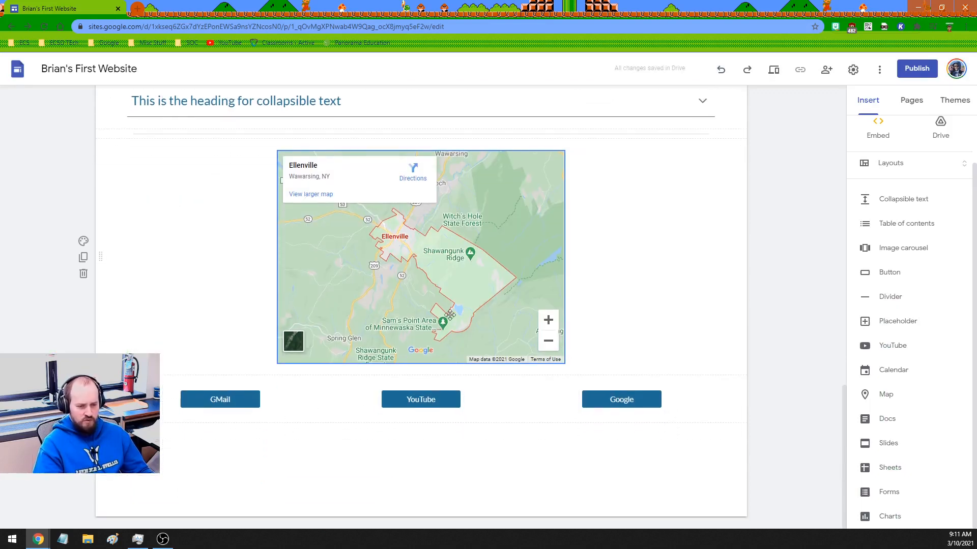
{"action": "left_click_drag", "start_coordinate": [450, 308], "coordinate": [403, 466]}
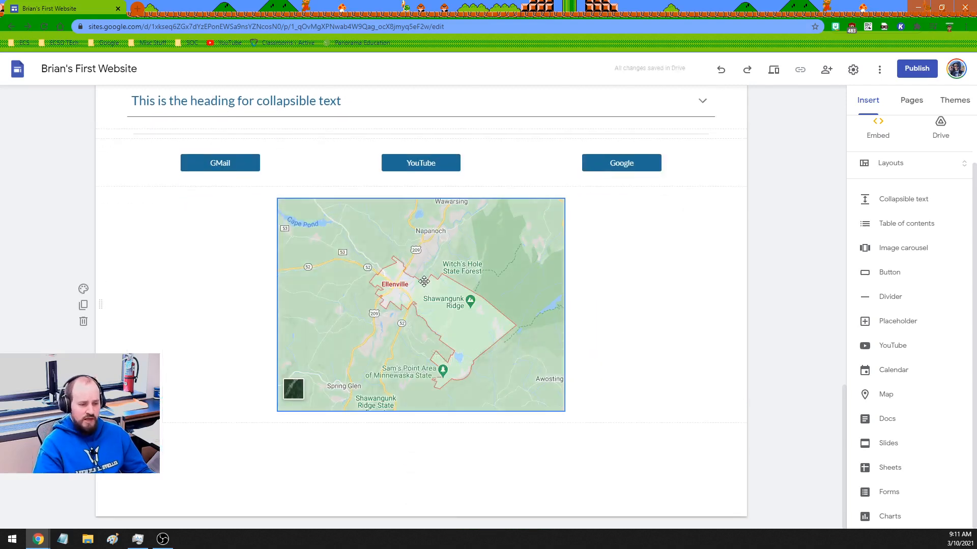
{"action": "scroll", "coordinate": [505, 344], "scroll_direction": "up", "scroll_amount": 8}
{"action": "scroll", "coordinate": [505, 344], "scroll_direction": "up", "scroll_amount": 10}
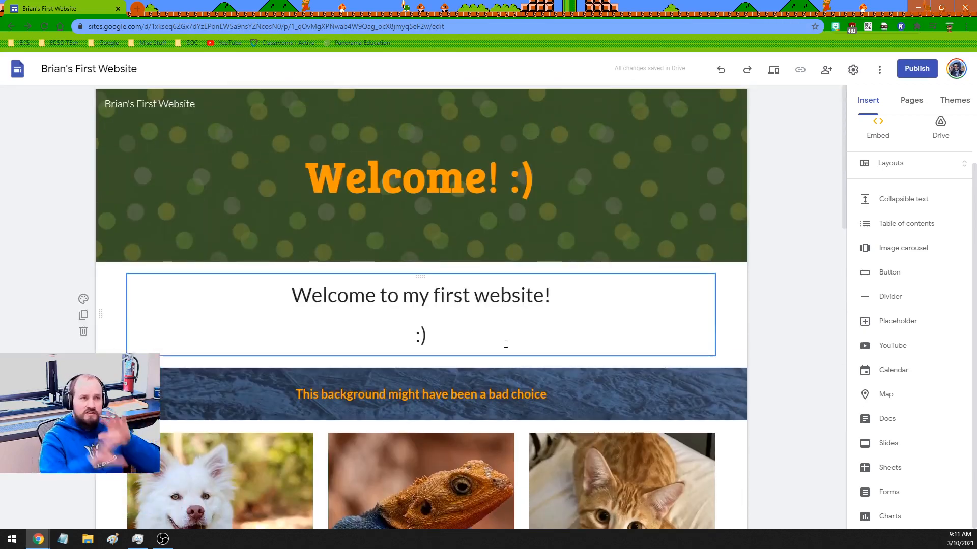
{"action": "scroll", "coordinate": [564, 377], "scroll_direction": "down", "scroll_amount": 9}
{"action": "scroll", "coordinate": [563, 361], "scroll_direction": "down", "scroll_amount": 9}
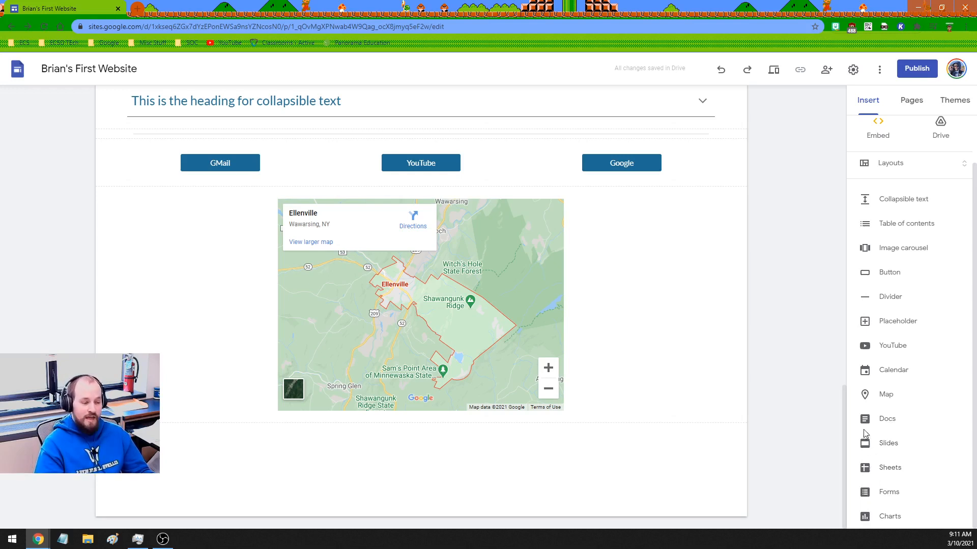
Add the preset layout with three image placeholders, each with a heading and text beneath, below the map
{"action": "scroll", "coordinate": [889, 454], "scroll_direction": "up", "scroll_amount": 2}
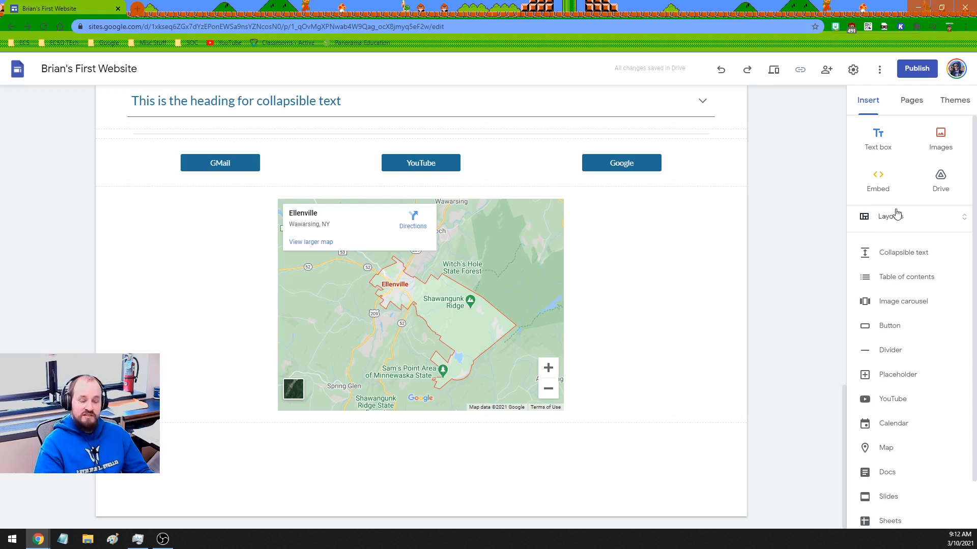
{"action": "left_click", "coordinate": [963, 217]}
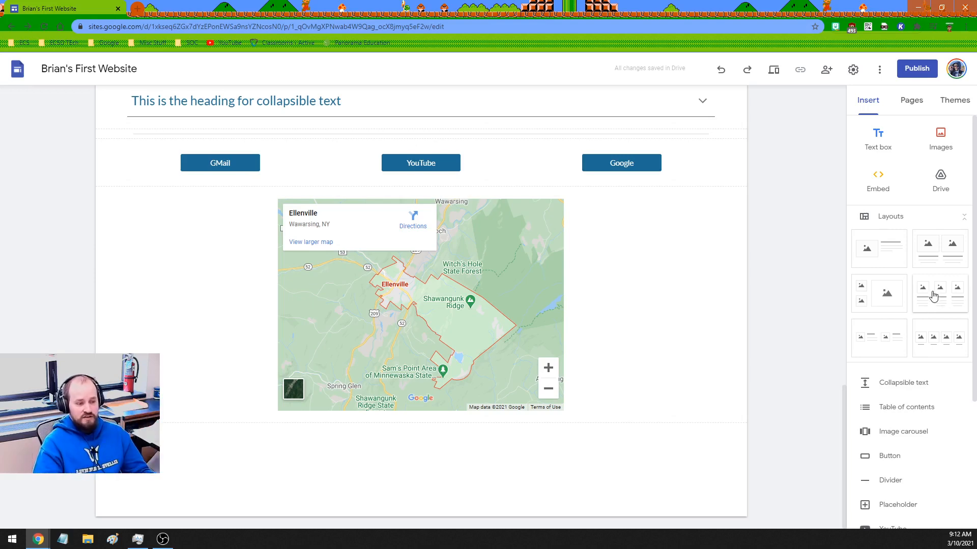
{"action": "left_click", "coordinate": [933, 296]}
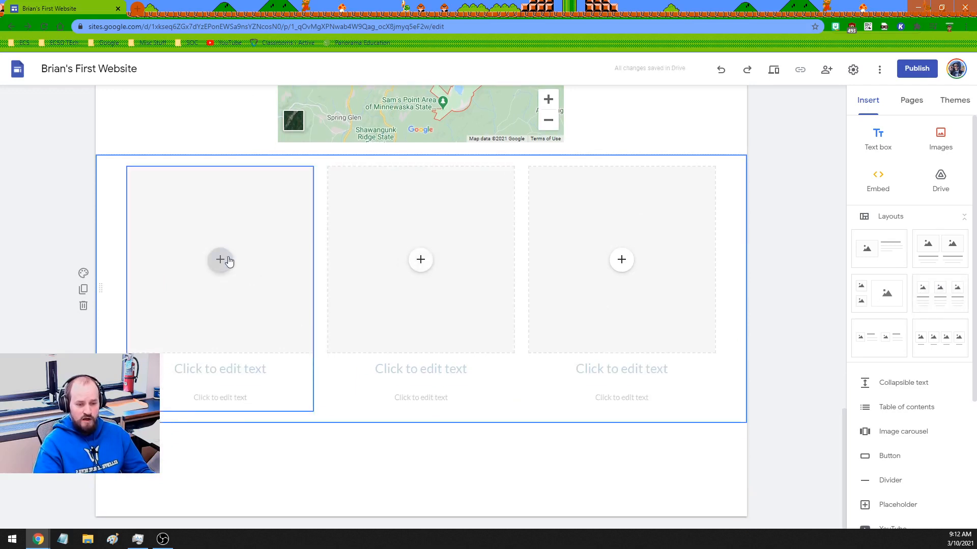
Examine the content options of the new layout's image placeholders and its editable text fields without adding anything
{"action": "left_click", "coordinate": [227, 263]}
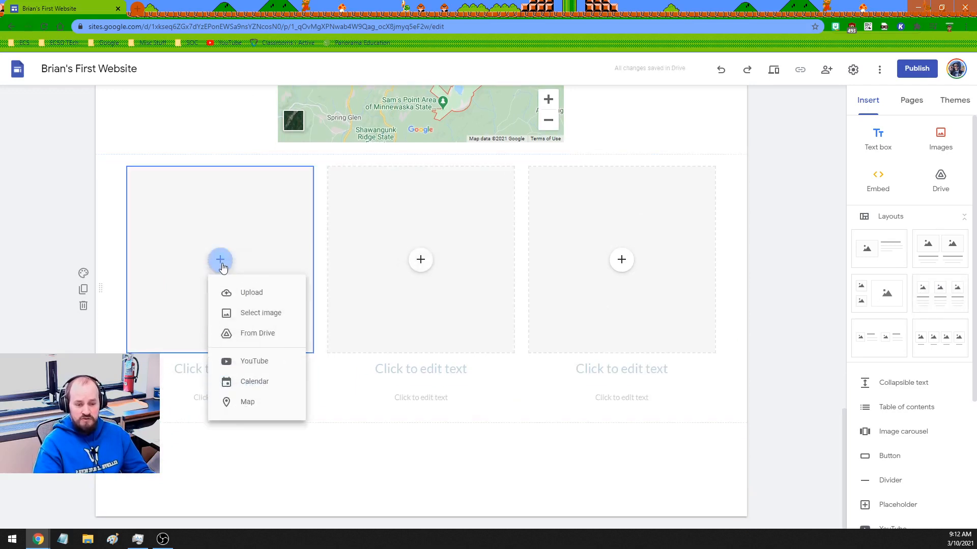
{"action": "left_click", "coordinate": [224, 264]}
{"action": "left_click", "coordinate": [421, 265]}
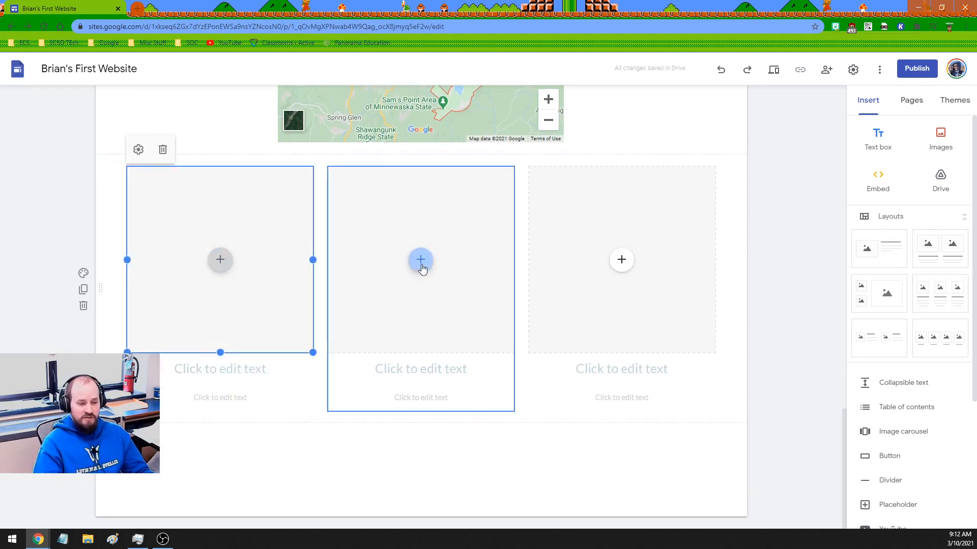
{"action": "left_click", "coordinate": [258, 374]}
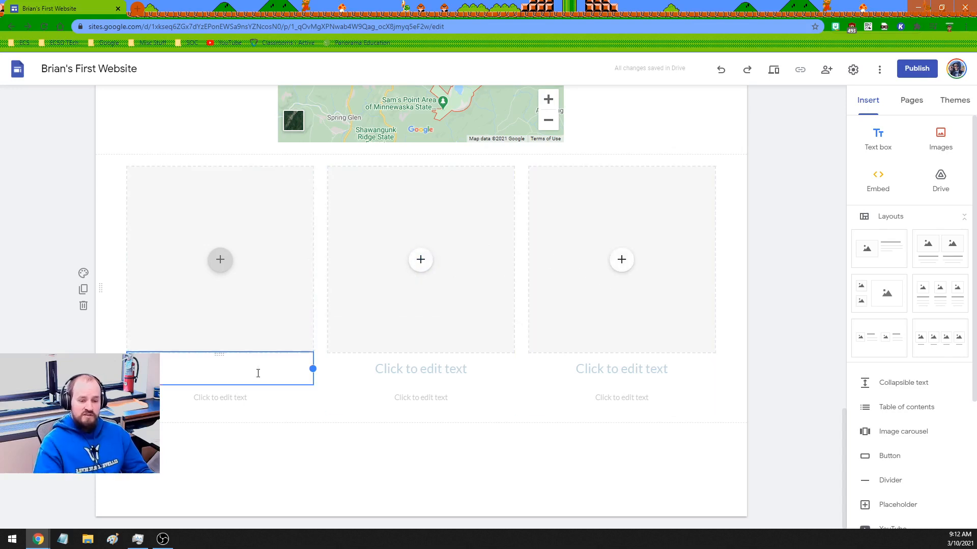
{"action": "left_click", "coordinate": [220, 262]}
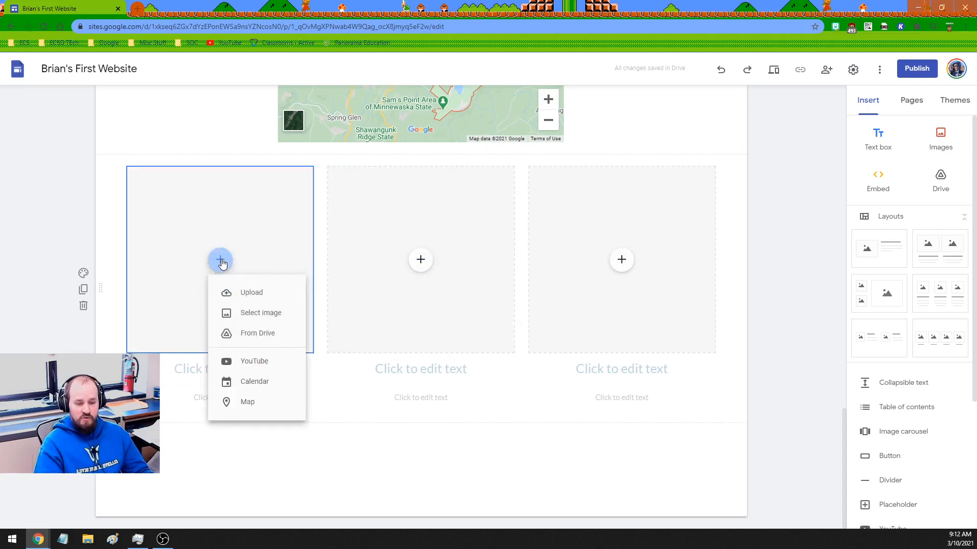
{"action": "left_click", "coordinate": [218, 388]}
{"action": "left_click", "coordinate": [232, 402]}
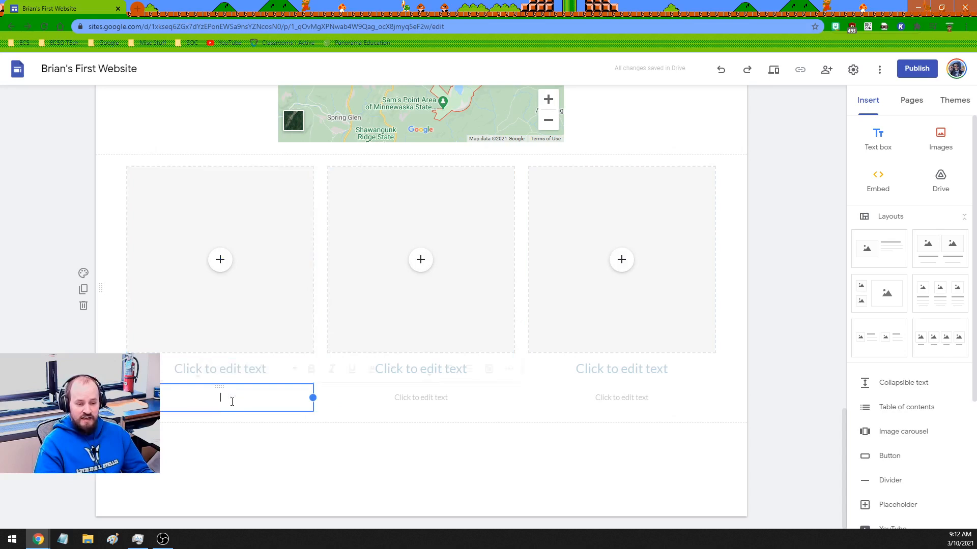
{"action": "left_click", "coordinate": [113, 384]}
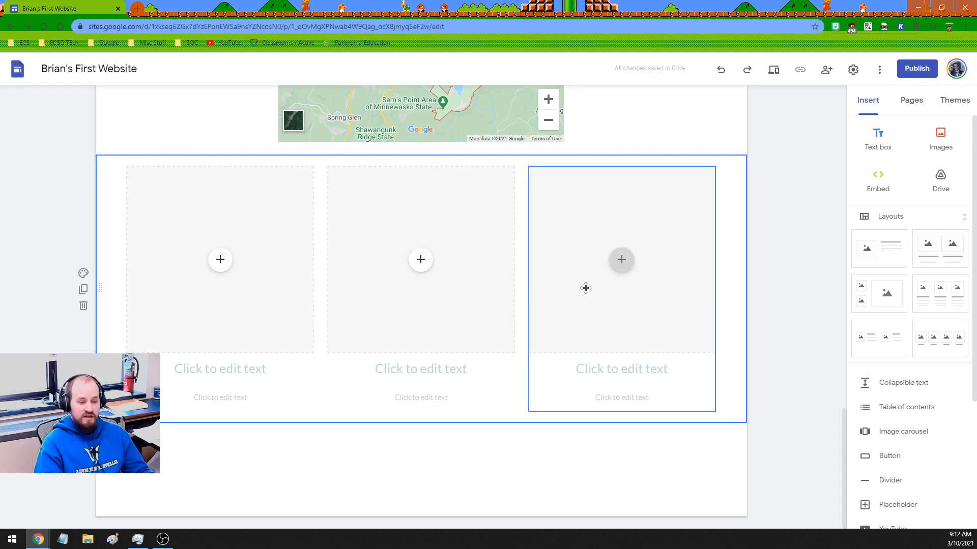
{"action": "left_click", "coordinate": [630, 264]}
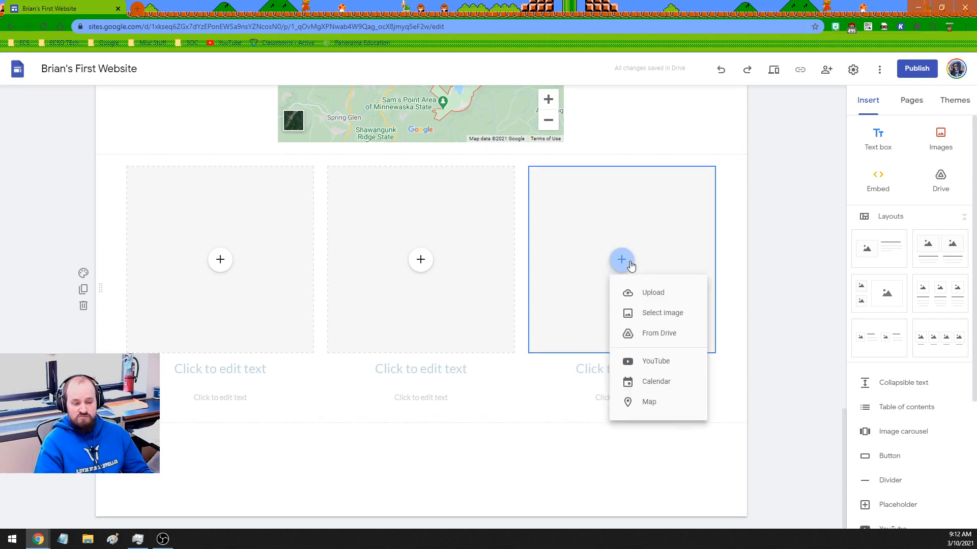
{"action": "left_click", "coordinate": [625, 263]}
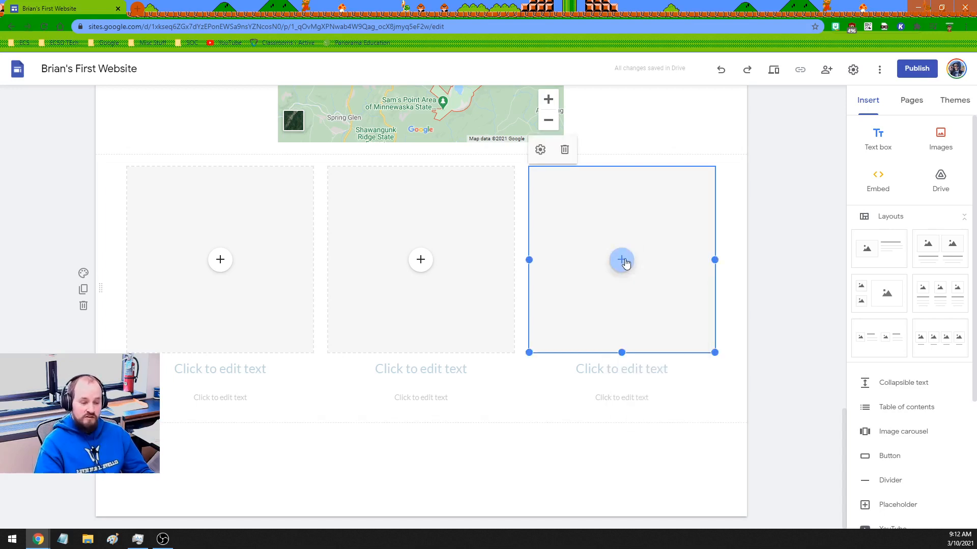
Return to the page's header and collapse the list of preset layouts
{"action": "scroll", "coordinate": [532, 290], "scroll_direction": "up", "scroll_amount": 4}
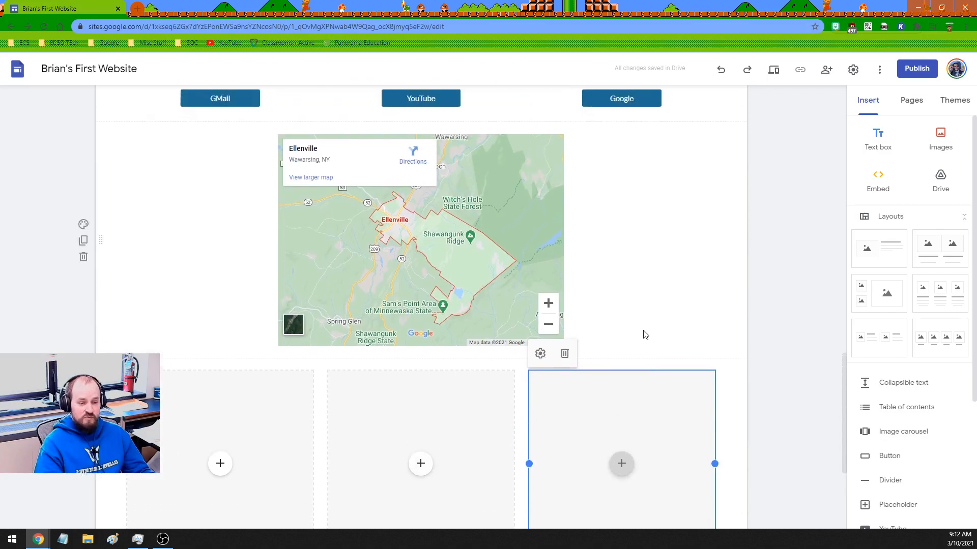
{"action": "scroll", "coordinate": [645, 334], "scroll_direction": "up", "scroll_amount": 6}
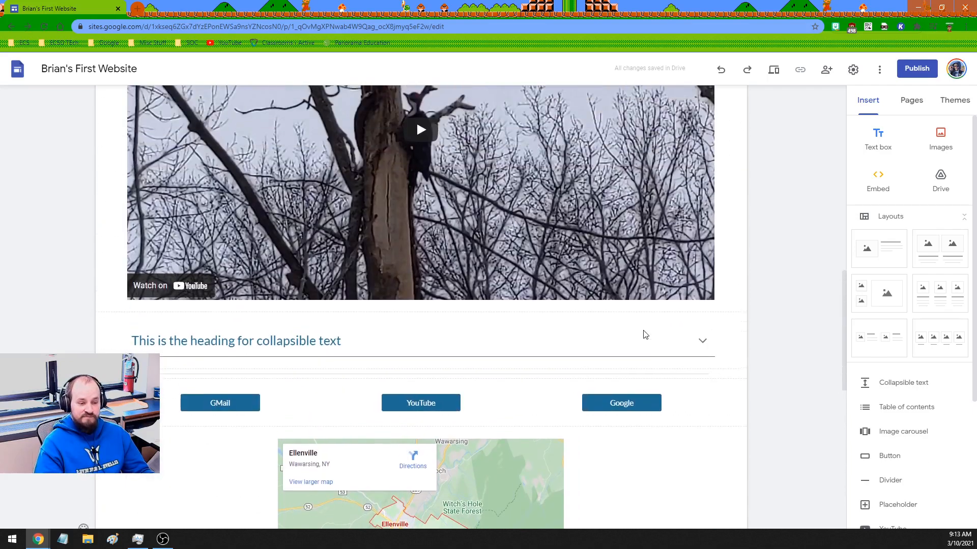
{"action": "scroll", "coordinate": [644, 335], "scroll_direction": "up", "scroll_amount": 12}
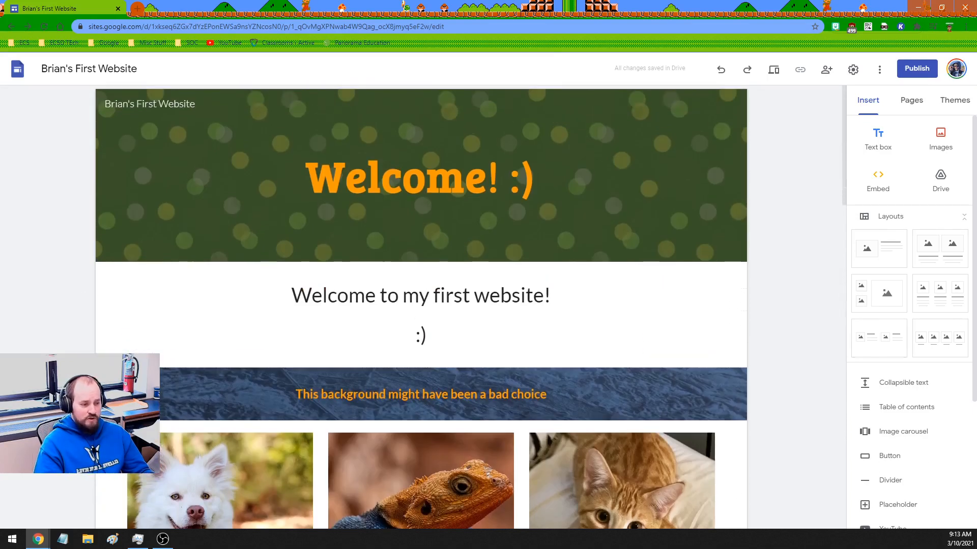
{"action": "scroll", "coordinate": [918, 382], "scroll_direction": "down", "scroll_amount": 4}
{"action": "scroll", "coordinate": [915, 385], "scroll_direction": "up", "scroll_amount": 4}
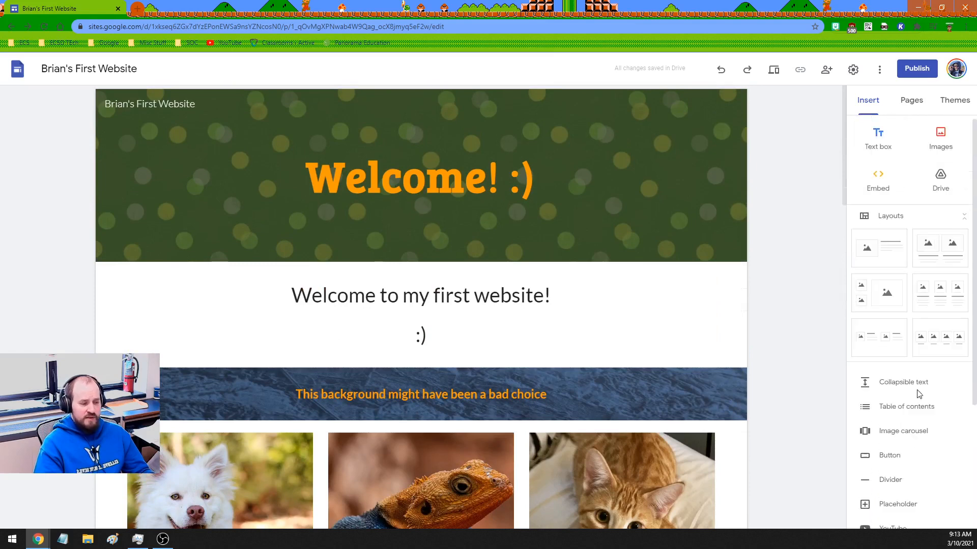
{"action": "left_click", "coordinate": [903, 216]}
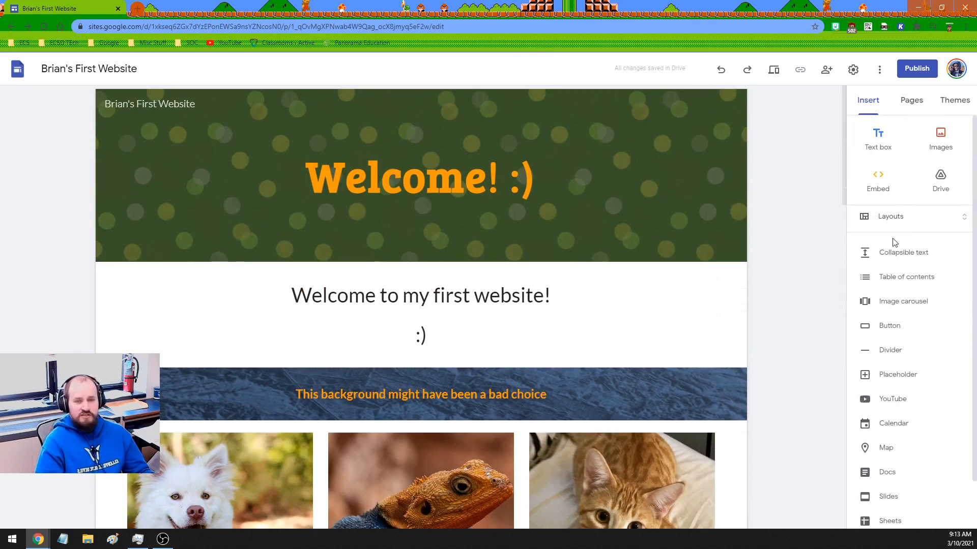
Preview the site at large-screen size and review the whole page from the header to the empty placeholders
{"action": "mouse_move", "coordinate": [706, 210]}
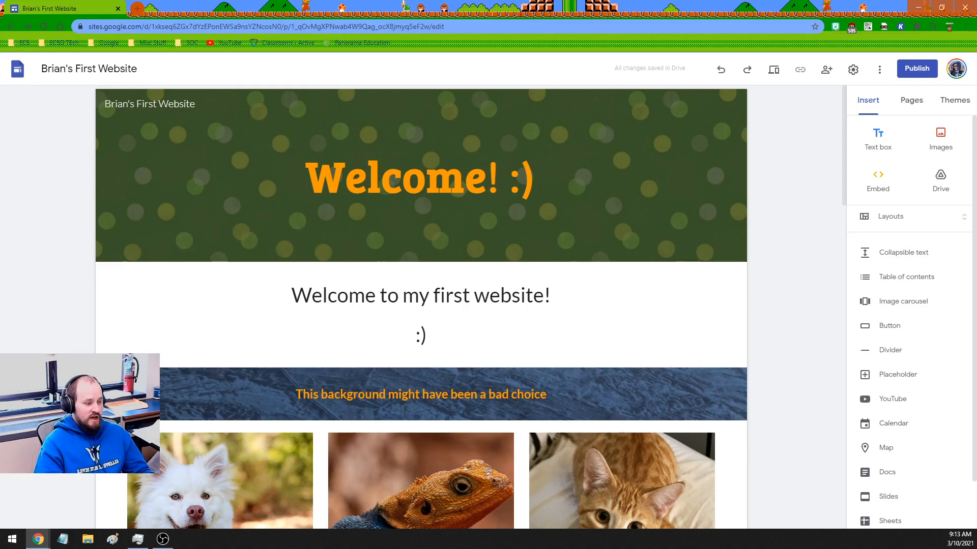
{"action": "mouse_move", "coordinate": [241, 218]}
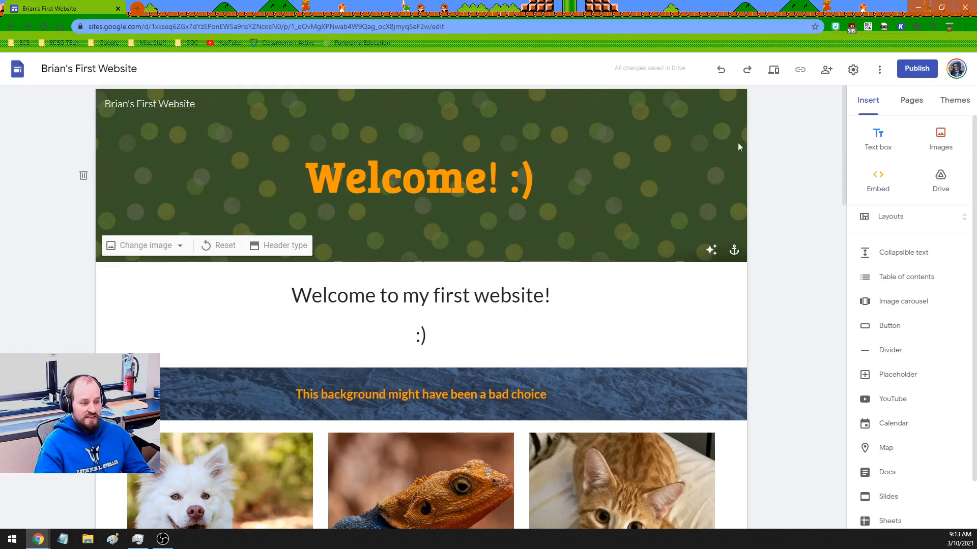
{"action": "left_click", "coordinate": [774, 71]}
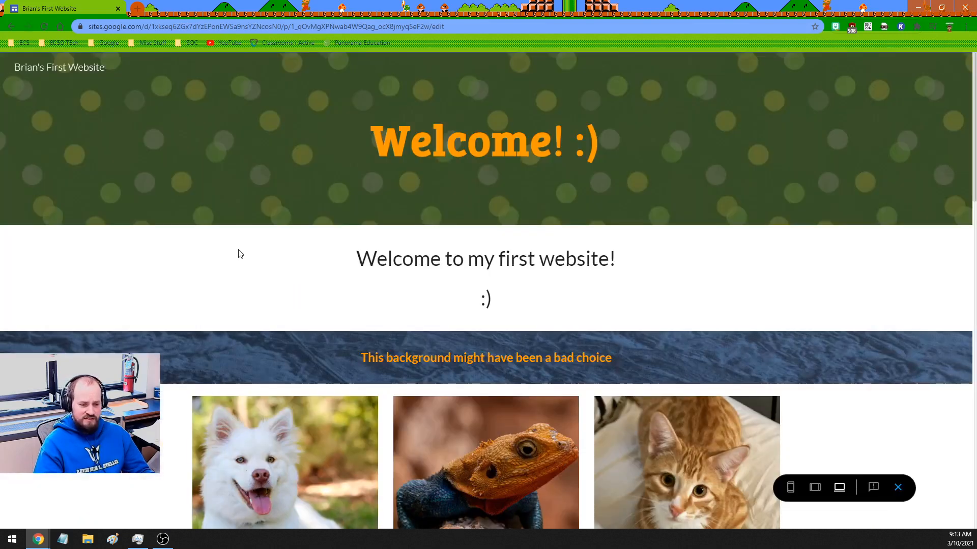
{"action": "scroll", "coordinate": [240, 253], "scroll_direction": "down", "scroll_amount": 5}
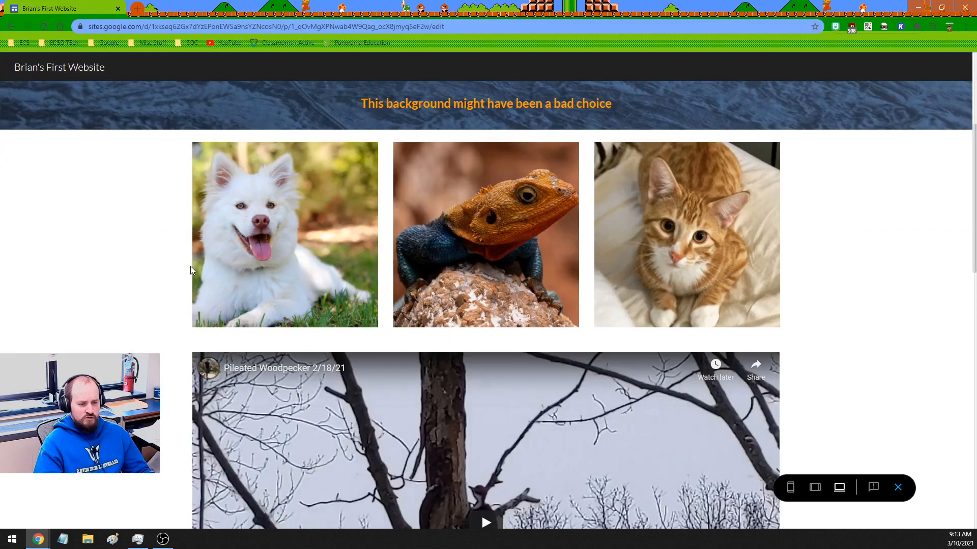
{"action": "scroll", "coordinate": [190, 270], "scroll_direction": "down", "scroll_amount": 10}
{"action": "scroll", "coordinate": [169, 272], "scroll_direction": "down", "scroll_amount": 2}
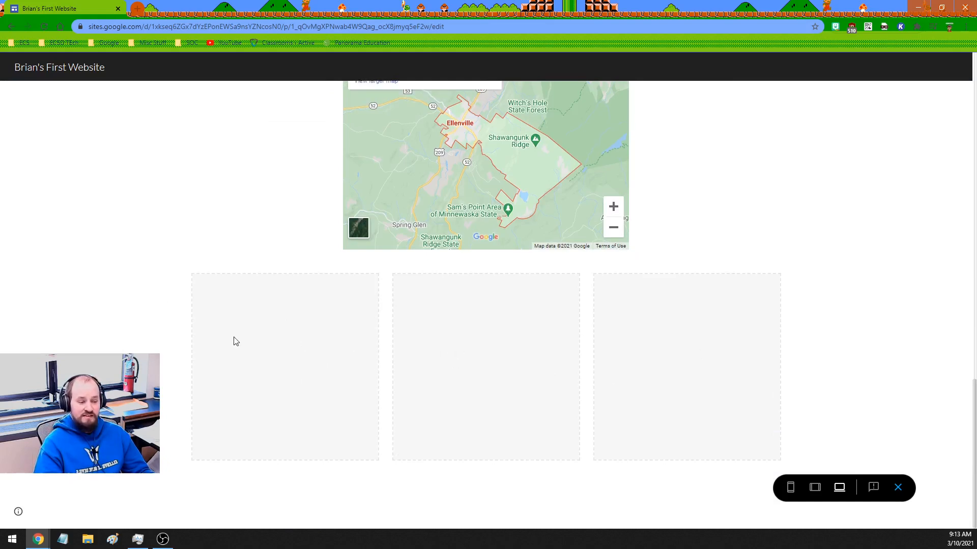
{"action": "scroll", "coordinate": [235, 341], "scroll_direction": "up", "scroll_amount": 10}
{"action": "scroll", "coordinate": [235, 337], "scroll_direction": "up", "scroll_amount": 8}
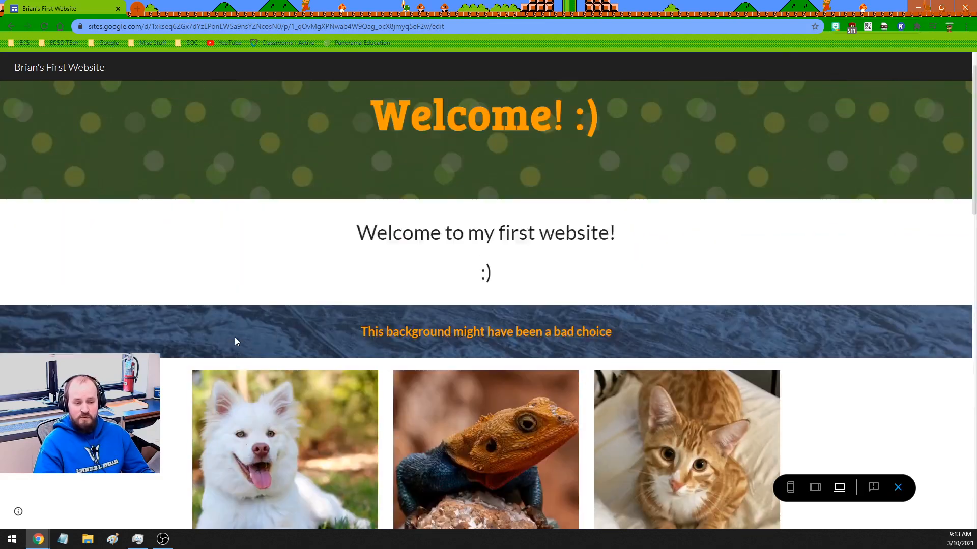
{"action": "scroll", "coordinate": [348, 306], "scroll_direction": "down", "scroll_amount": 1}
{"action": "scroll", "coordinate": [349, 310], "scroll_direction": "down", "scroll_amount": 17}
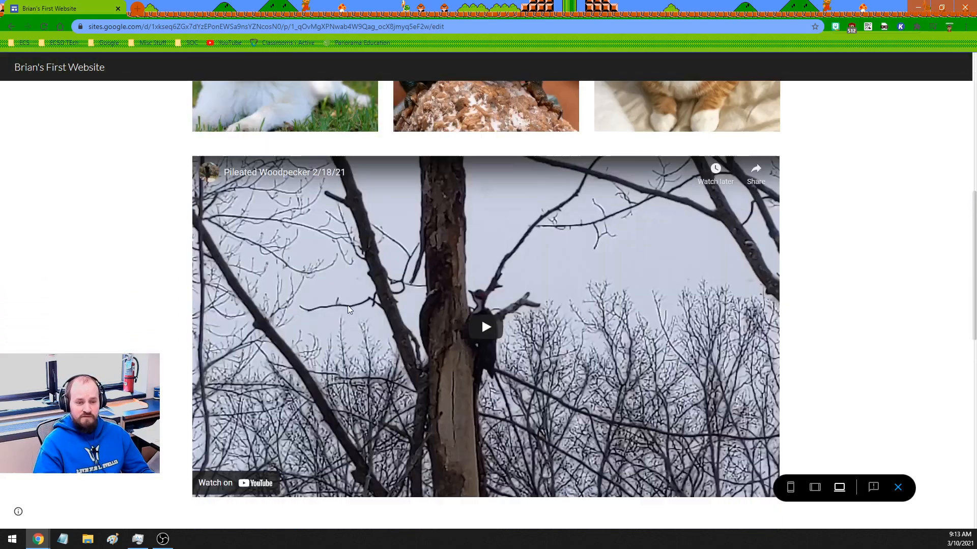
{"action": "scroll", "coordinate": [191, 324], "scroll_direction": "up", "scroll_amount": 20}
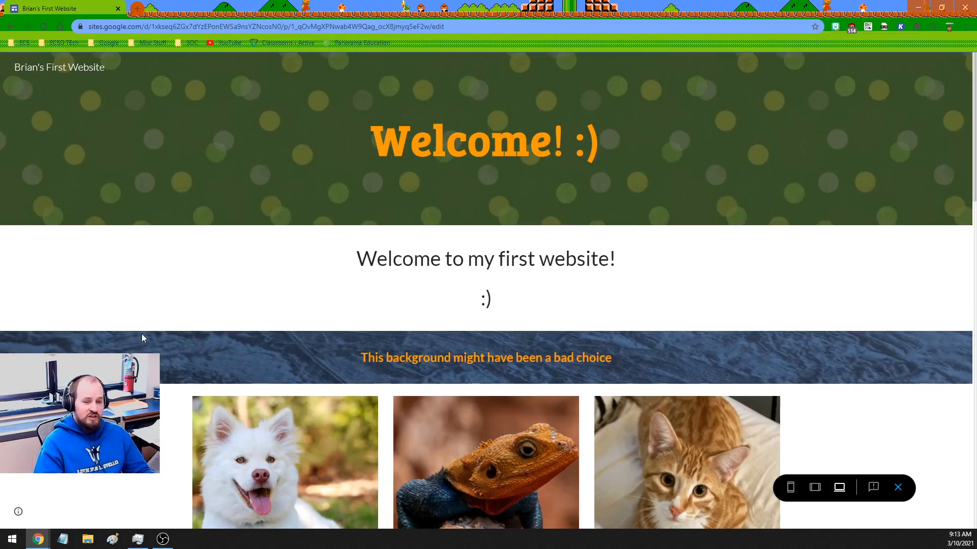
Open the ECSD Tech website in a new tab and log in
{"action": "left_click", "coordinate": [66, 45]}
{"action": "left_click", "coordinate": [69, 54]}
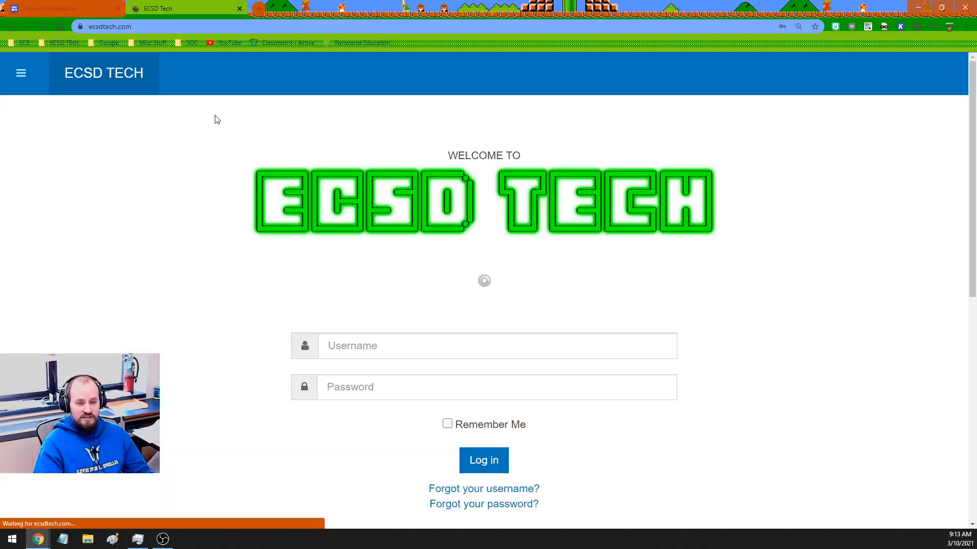
{"action": "left_click", "coordinate": [486, 446]}
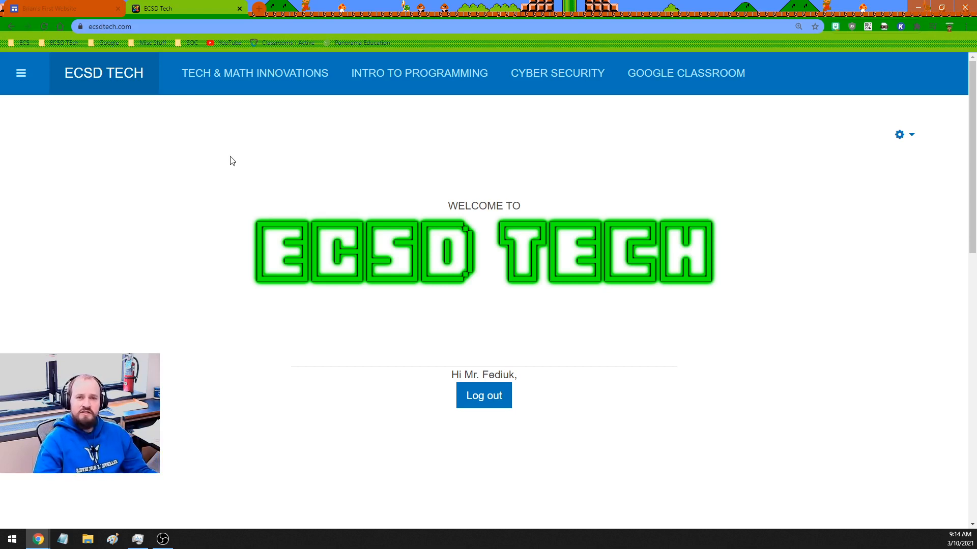
Close the ECSD Tech website and exit the site preview after looking through the whole page once more
{"action": "middle_click", "coordinate": [184, 6]}
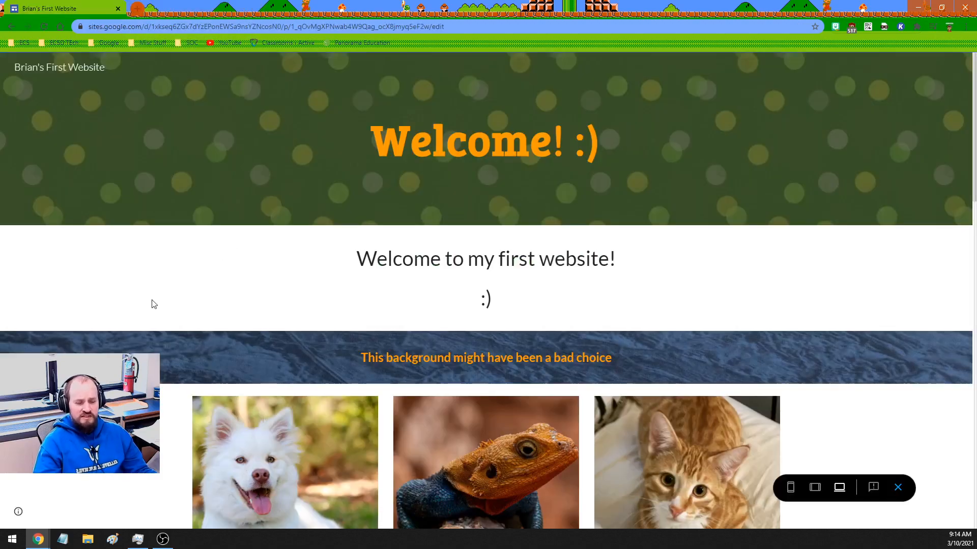
{"action": "scroll", "coordinate": [155, 304], "scroll_direction": "down", "scroll_amount": 15}
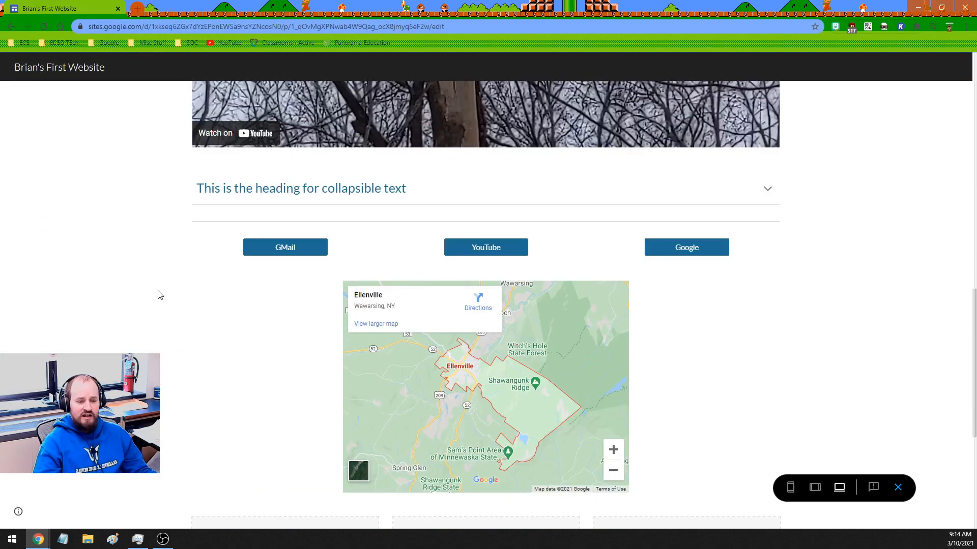
{"action": "scroll", "coordinate": [157, 295], "scroll_direction": "down", "scroll_amount": 5}
{"action": "scroll", "coordinate": [161, 295], "scroll_direction": "up", "scroll_amount": 16}
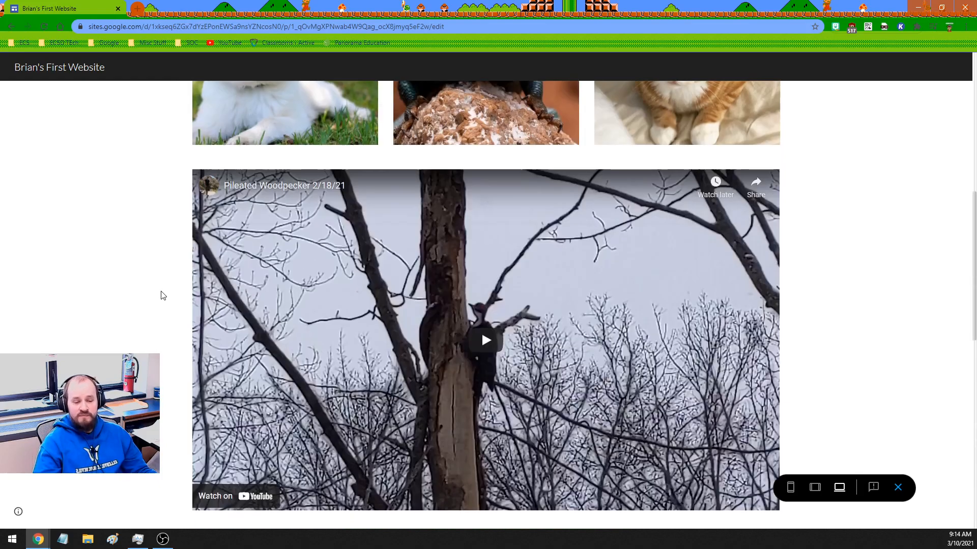
{"action": "scroll", "coordinate": [163, 295], "scroll_direction": "up", "scroll_amount": 3}
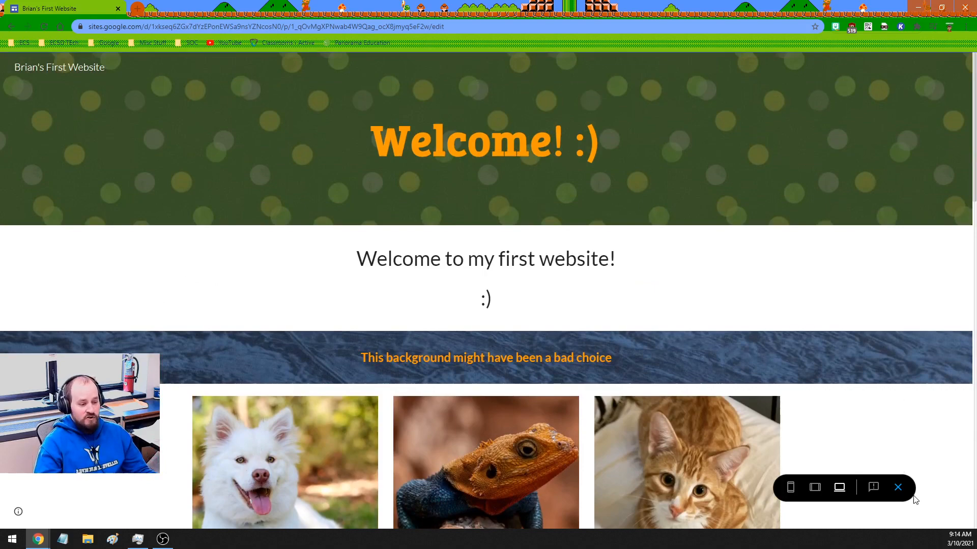
{"action": "left_click", "coordinate": [898, 487]}
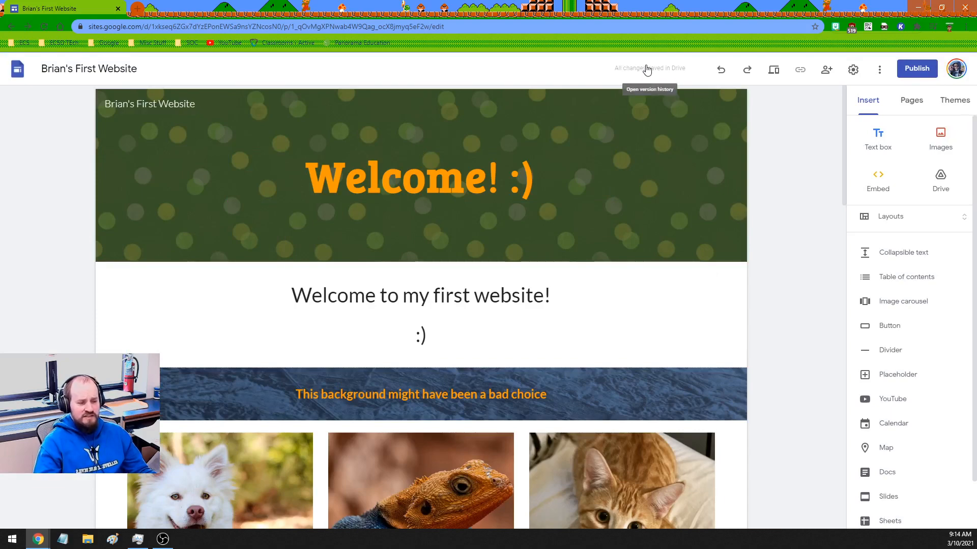
Delete the section with the three empty image placeholders and text fields below the Ellenville map
{"action": "scroll", "coordinate": [787, 225], "scroll_direction": "down", "scroll_amount": 1}
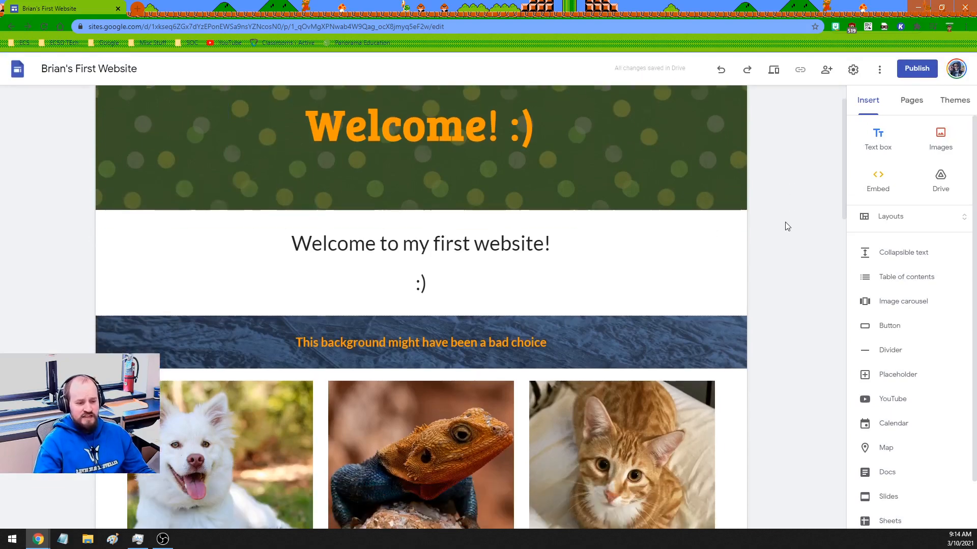
{"action": "scroll", "coordinate": [787, 226], "scroll_direction": "down", "scroll_amount": 20}
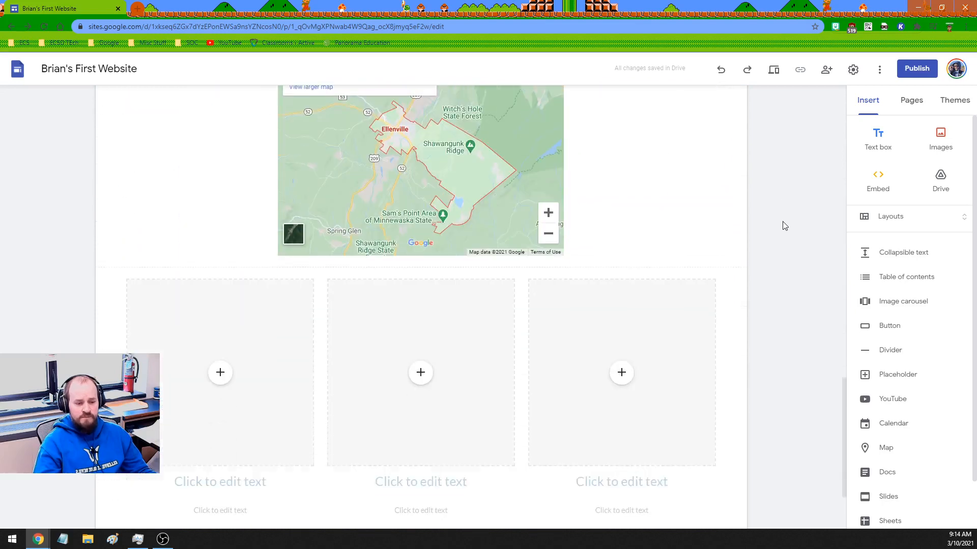
{"action": "scroll", "coordinate": [783, 227], "scroll_direction": "down", "scroll_amount": 2}
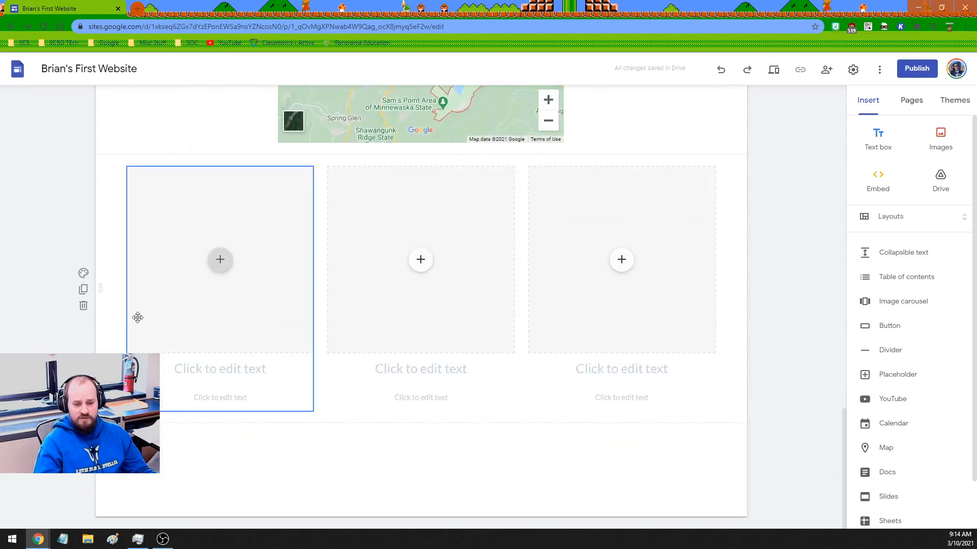
{"action": "left_click", "coordinate": [84, 306]}
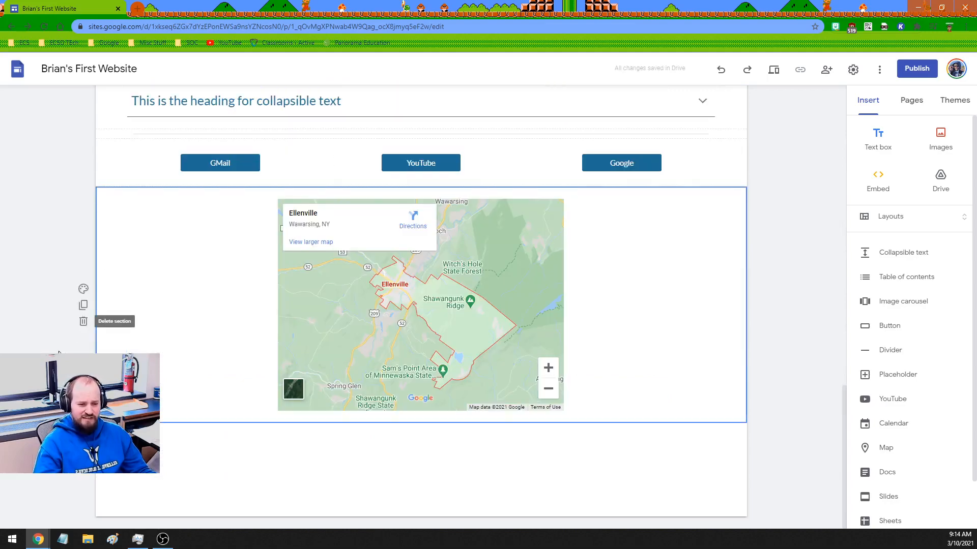
Review the finished page in the editor, from the header through the photos, video, collapsible text and link buttons to the map
{"action": "scroll", "coordinate": [61, 337], "scroll_direction": "up", "scroll_amount": 10}
{"action": "scroll", "coordinate": [60, 339], "scroll_direction": "up", "scroll_amount": 7}
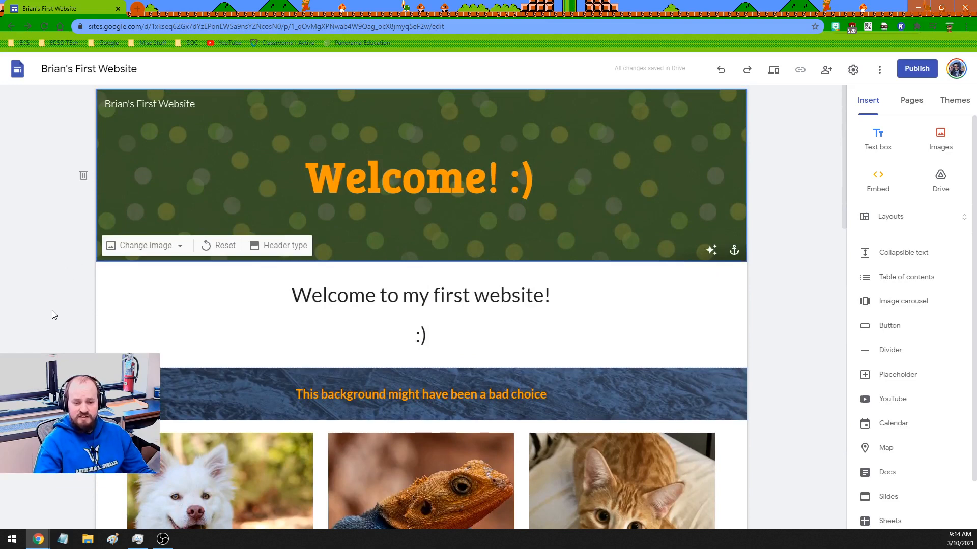
{"action": "scroll", "coordinate": [51, 316], "scroll_direction": "down", "scroll_amount": 1}
{"action": "scroll", "coordinate": [51, 316], "scroll_direction": "down", "scroll_amount": 3}
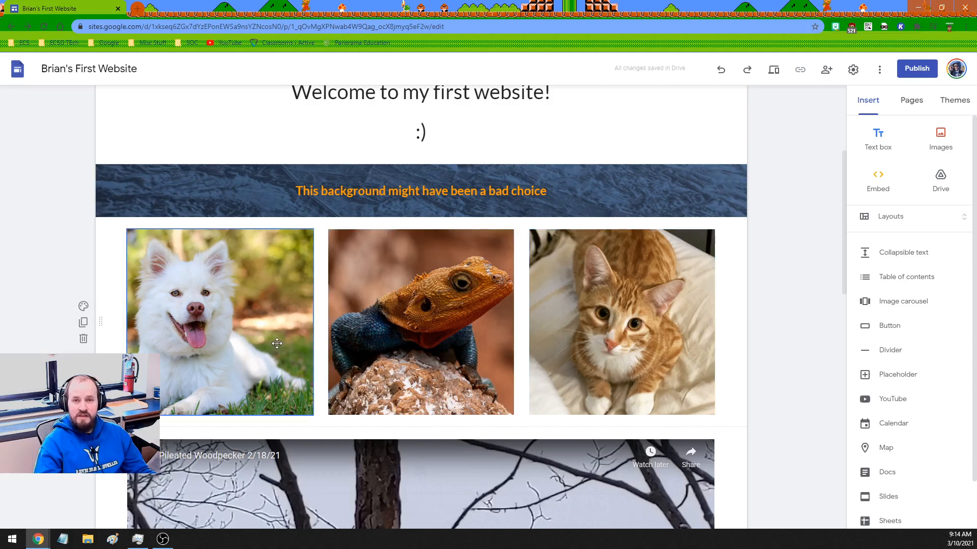
{"action": "scroll", "coordinate": [397, 293], "scroll_direction": "down", "scroll_amount": 7}
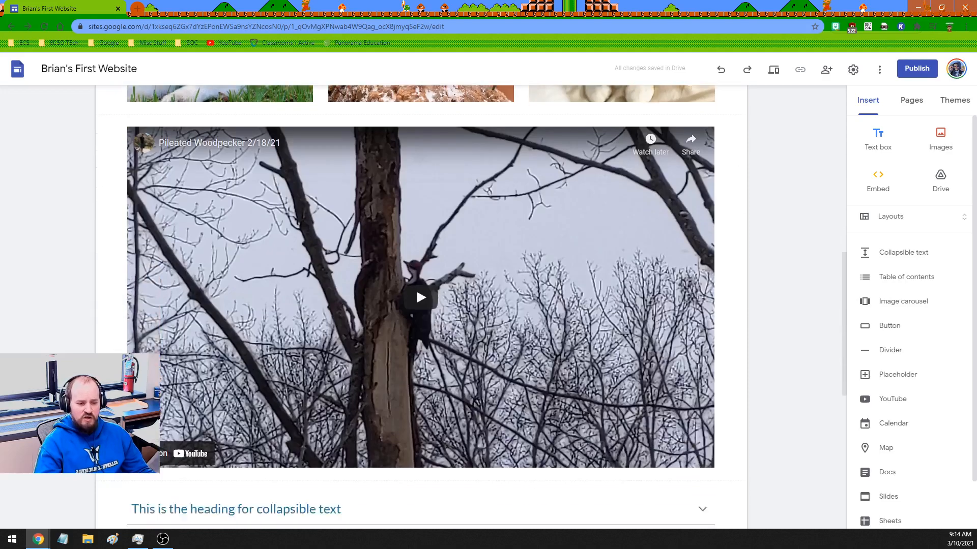
{"action": "scroll", "coordinate": [397, 292], "scroll_direction": "up", "scroll_amount": 1}
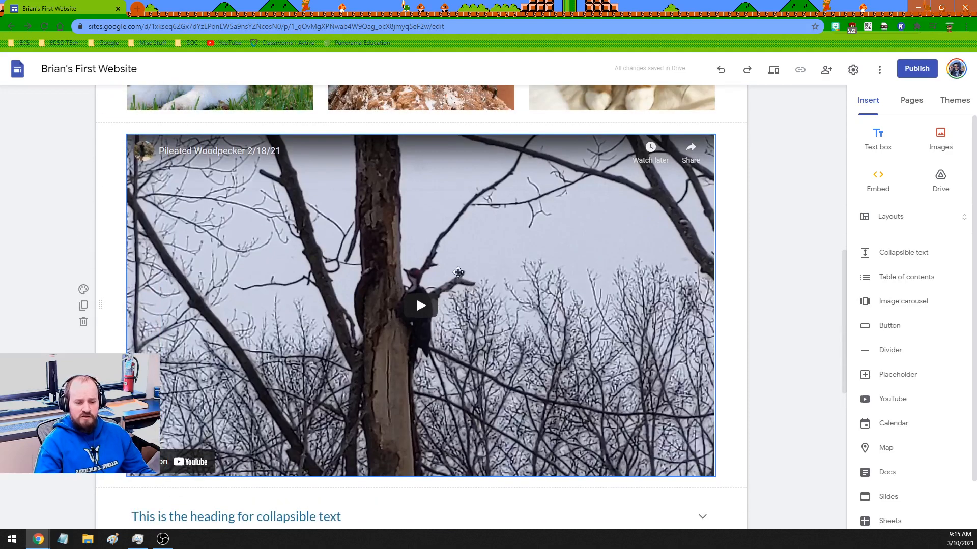
{"action": "scroll", "coordinate": [416, 296], "scroll_direction": "down", "scroll_amount": 3}
{"action": "scroll", "coordinate": [241, 340], "scroll_direction": "down", "scroll_amount": 2}
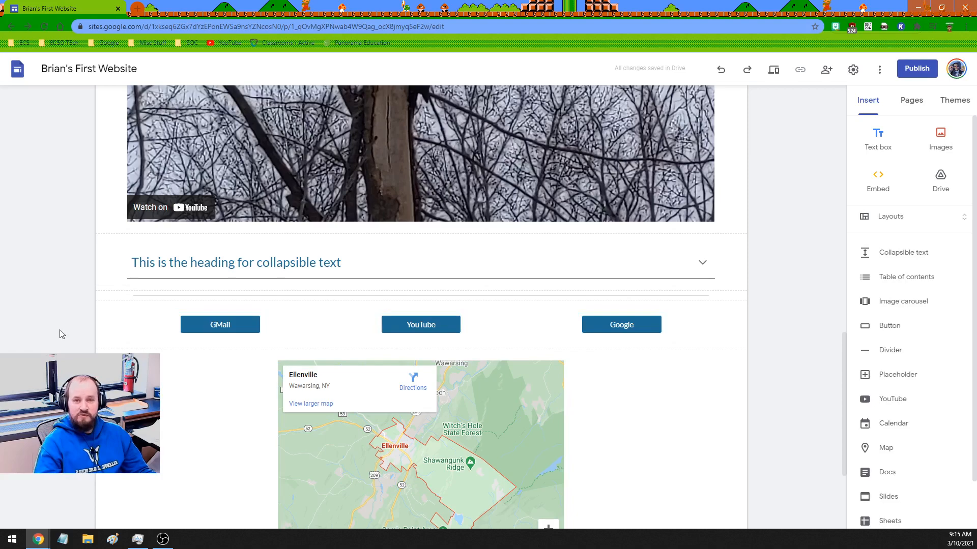
{"action": "scroll", "coordinate": [43, 338], "scroll_direction": "up", "scroll_amount": 10}
{"action": "scroll", "coordinate": [42, 338], "scroll_direction": "up", "scroll_amount": 4}
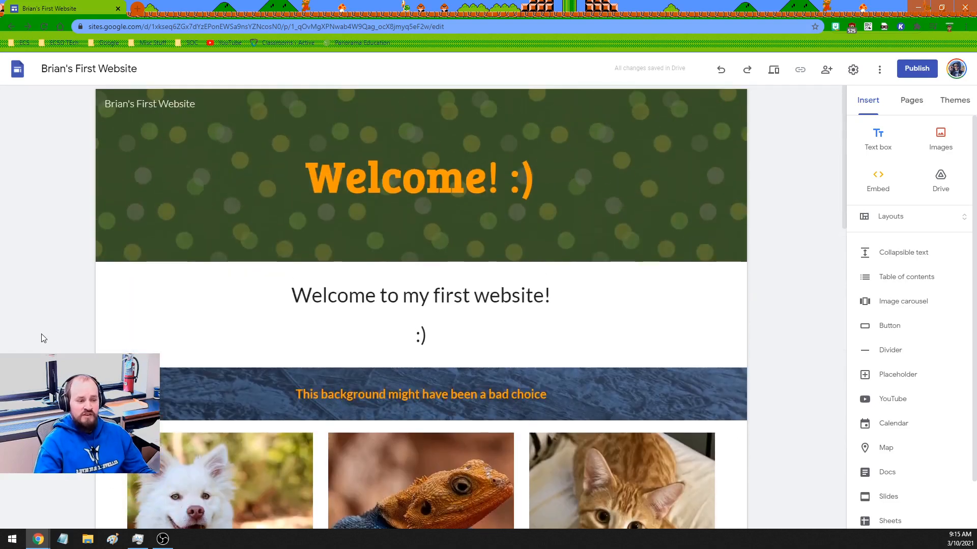